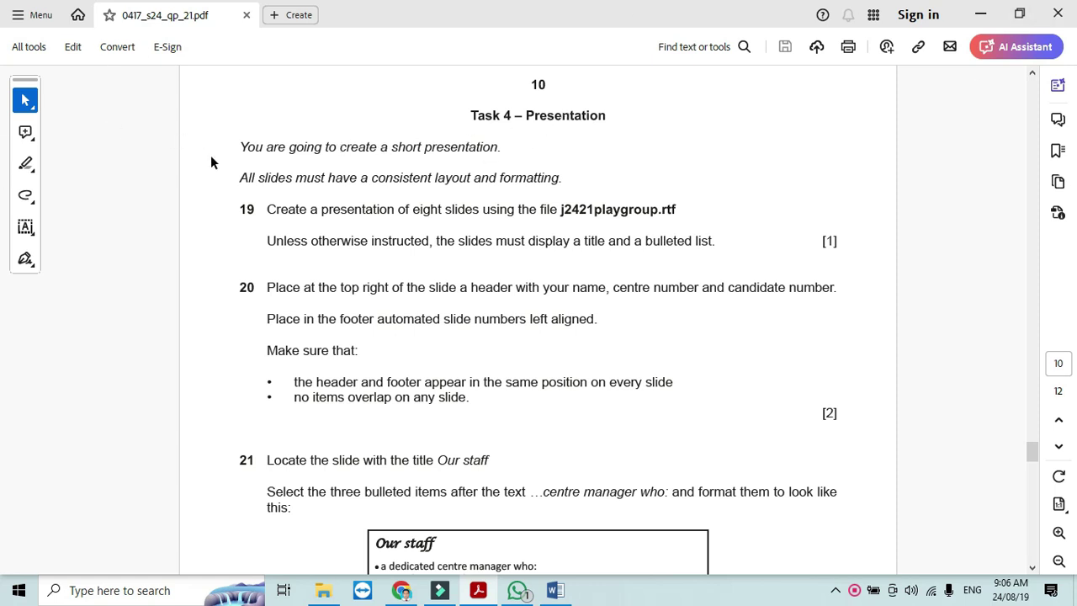
# - Highlight Task 4's opening sentences through item 19's instruction to build eight slides from j2421playgroup.rtf
pyautogui.moveTo(234, 150); pyautogui.dragTo(509, 157)
pyautogui.moveTo(237, 183); pyautogui.dragTo(569, 183)
pyautogui.click(340, 202)
pyautogui.moveTo(267, 209); pyautogui.dragTo(678, 216)
# - Copy the task 19 instruction and launch PowerPoint 2016, dismissing the activation warning
pyautogui.hotkey('ctrl', 'c')
pyautogui.click(152, 589)
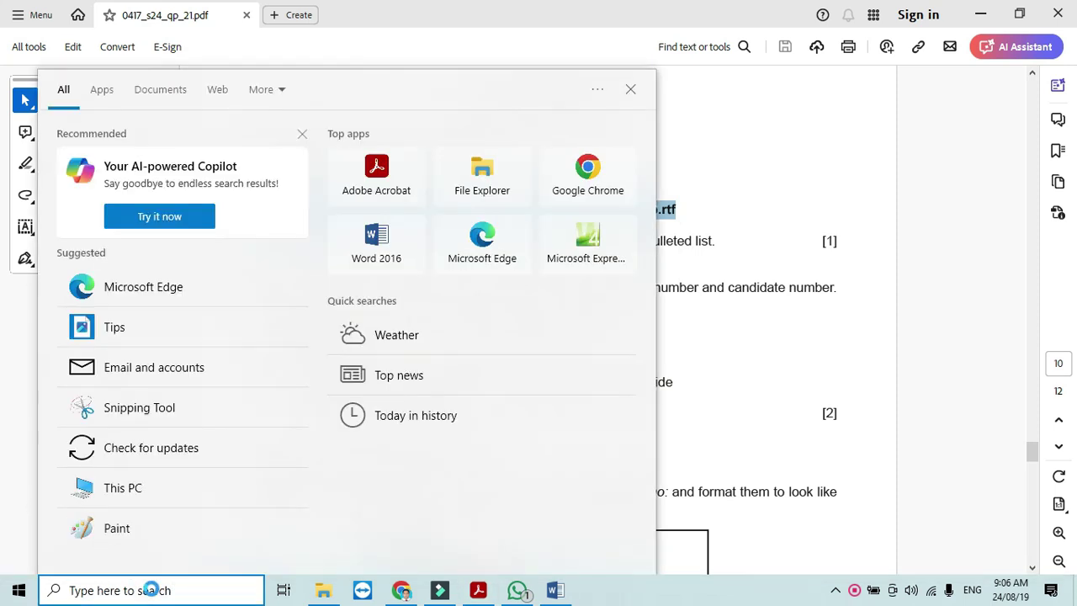
pyautogui.write('pre')
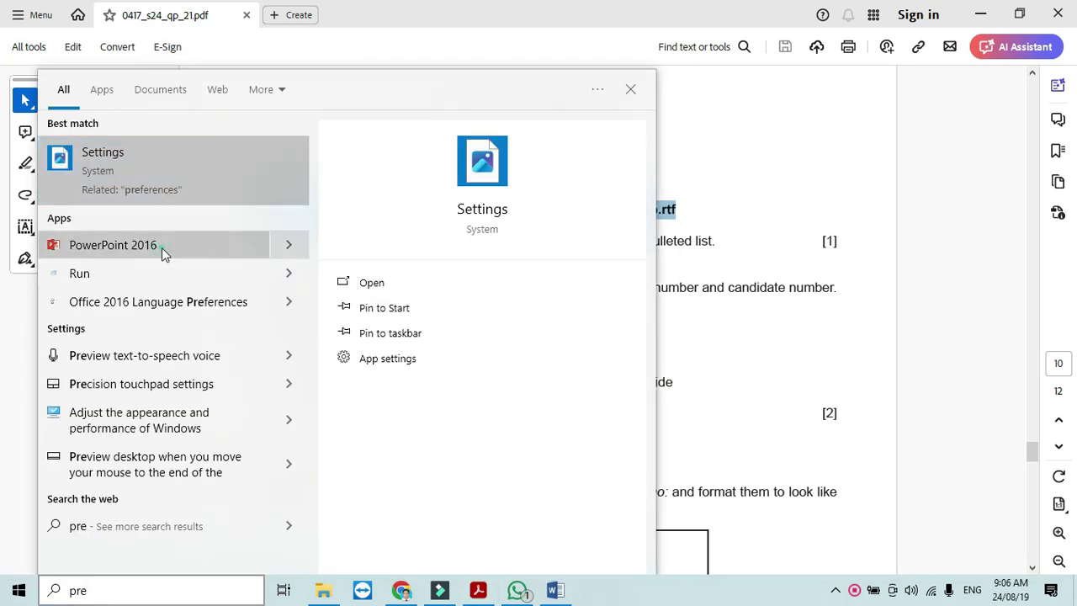
pyautogui.click(161, 248)
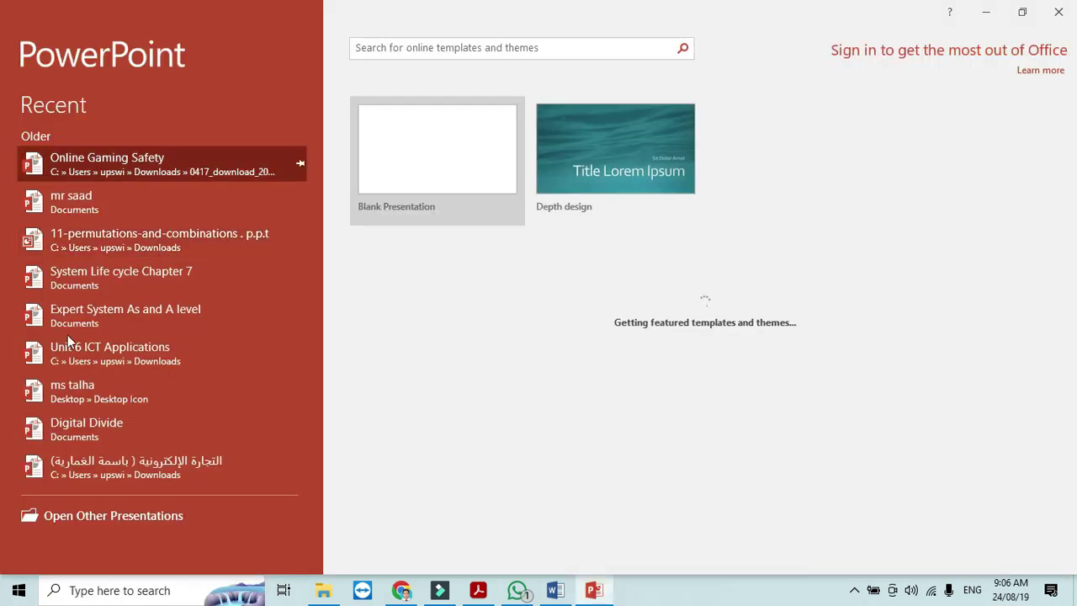
pyautogui.click(92, 524)
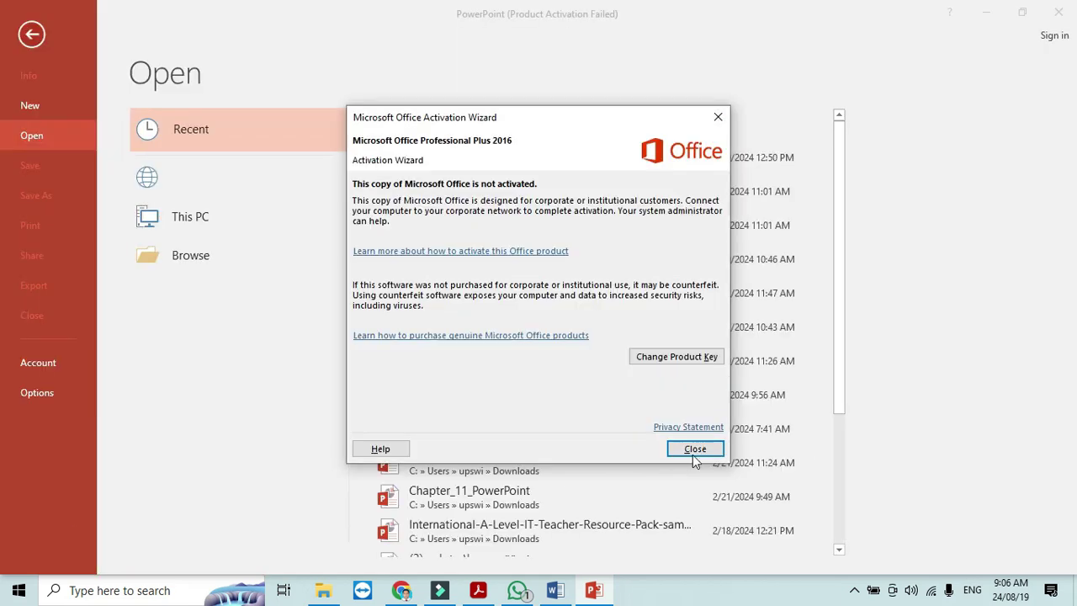
pyautogui.click(694, 448)
# - Open j2421playgroup from Desktop\June 24 with the file type set to All Files
pyautogui.click(166, 301)
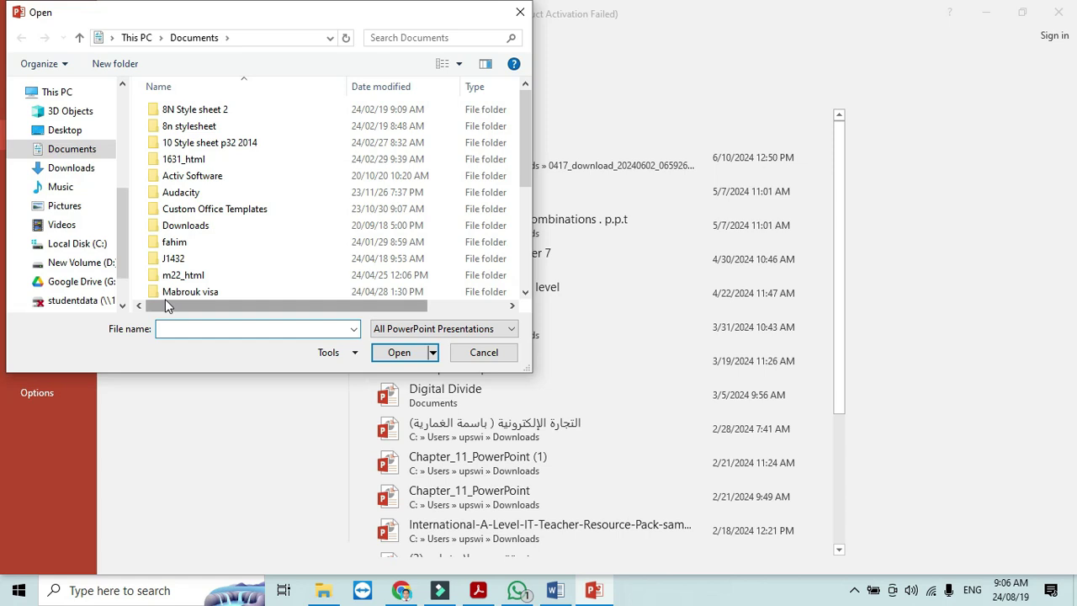
pyautogui.click(73, 130)
pyautogui.doubleClick(200, 143)
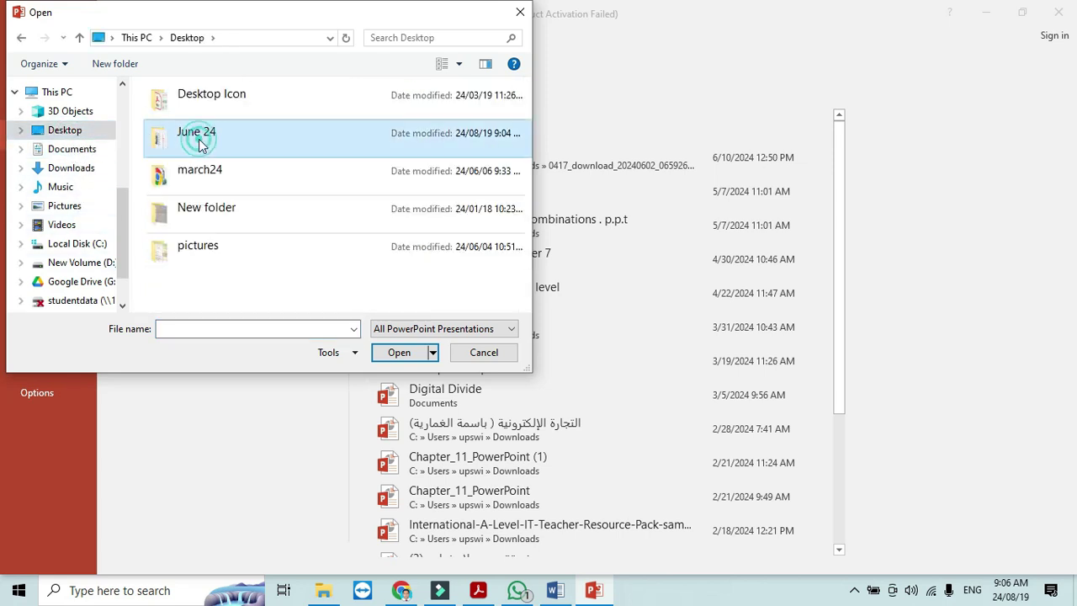
pyautogui.click(440, 328)
pyautogui.click(421, 345)
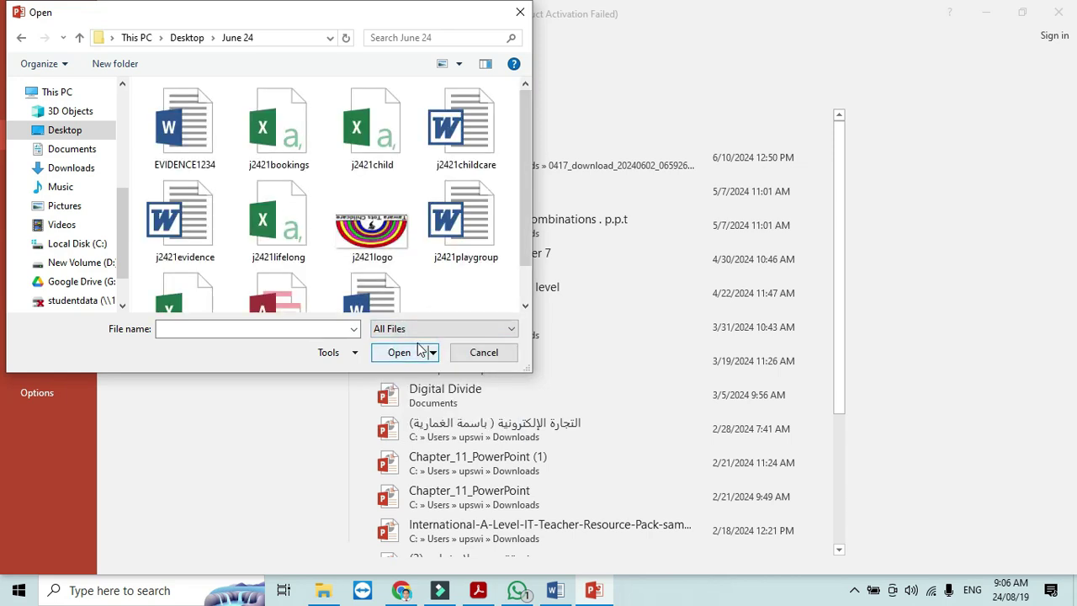
pyautogui.click(459, 217)
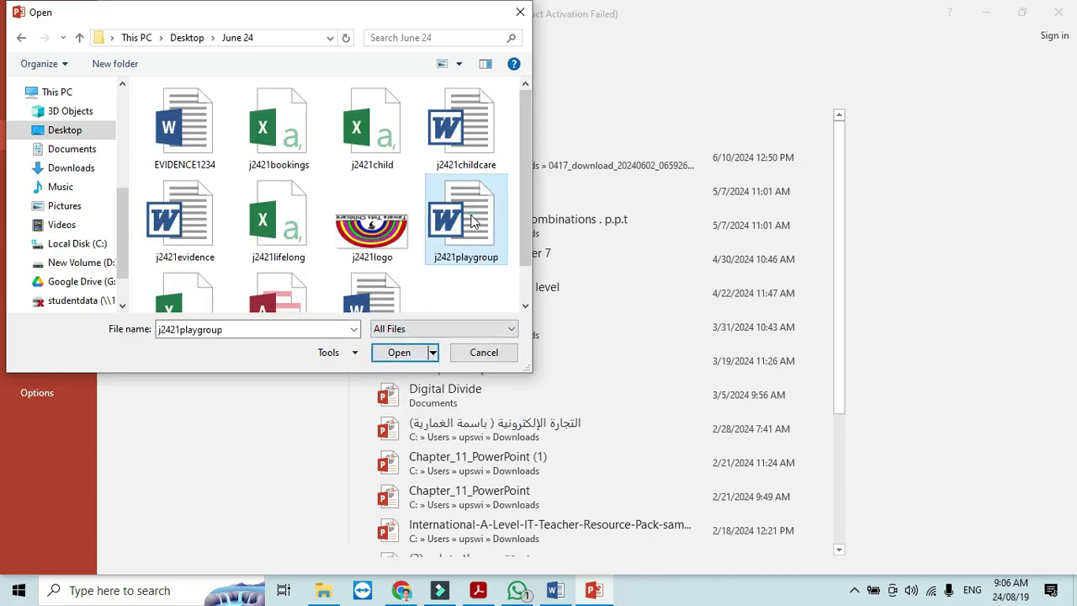
pyautogui.click(404, 352)
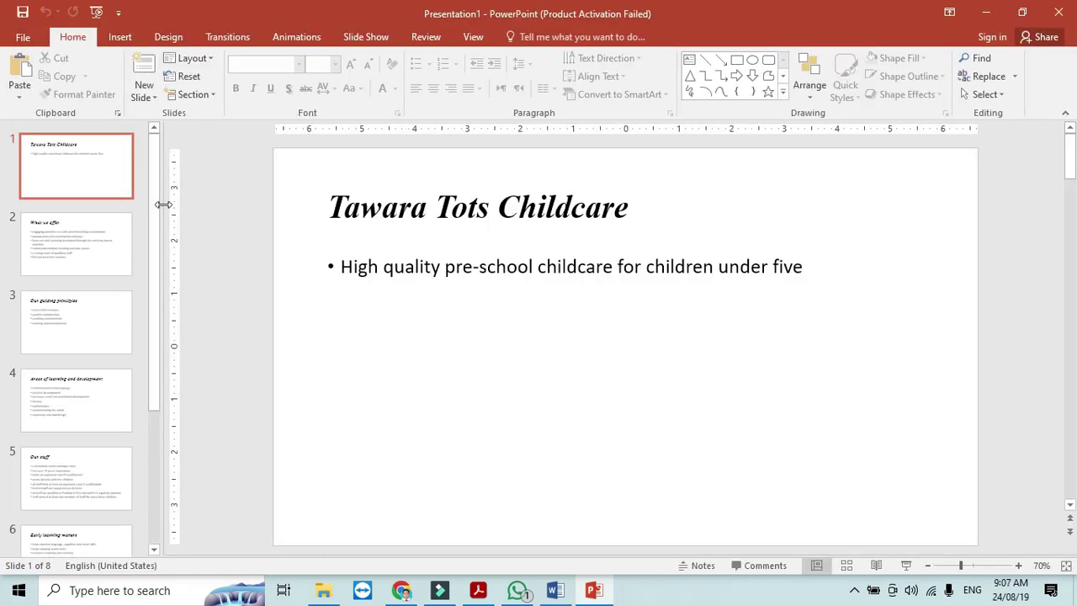
pyautogui.moveTo(156, 198); pyautogui.dragTo(180, 396)
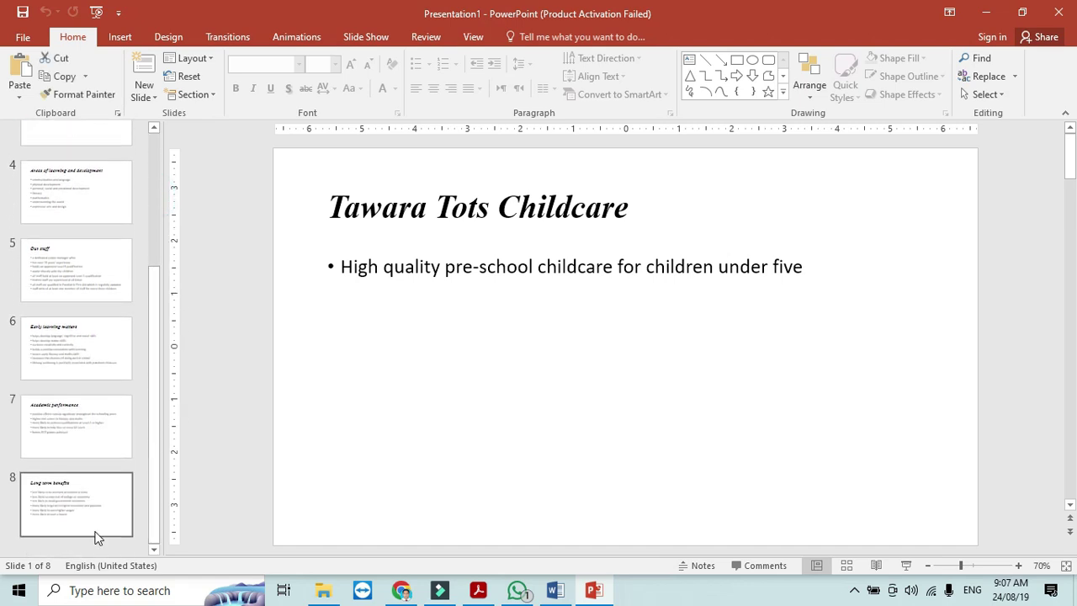
pyautogui.click(480, 591)
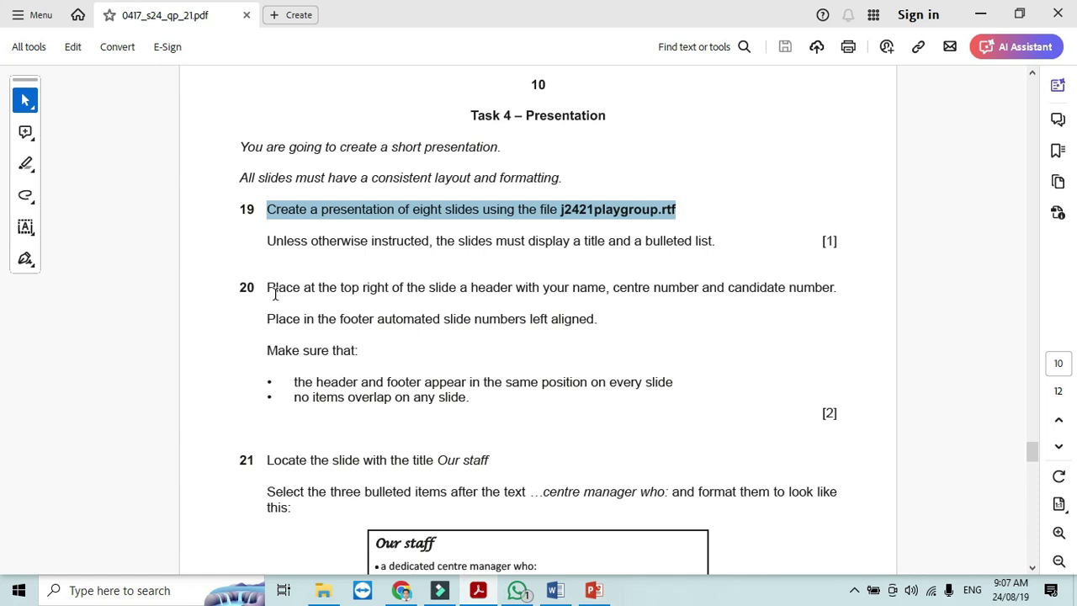
pyautogui.moveTo(267, 289); pyautogui.dragTo(837, 297)
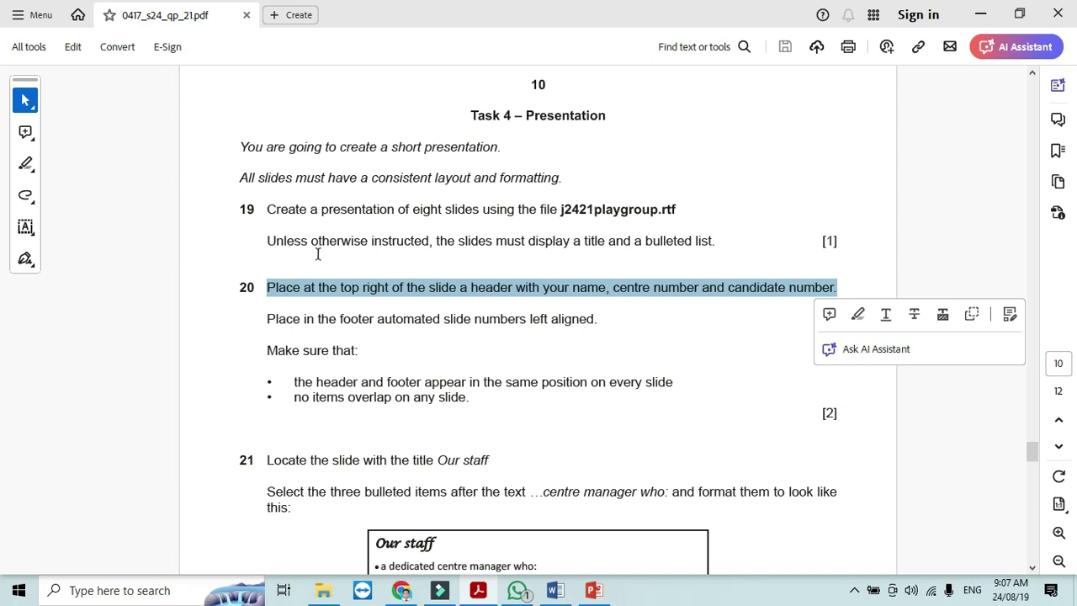
pyautogui.click(507, 261)
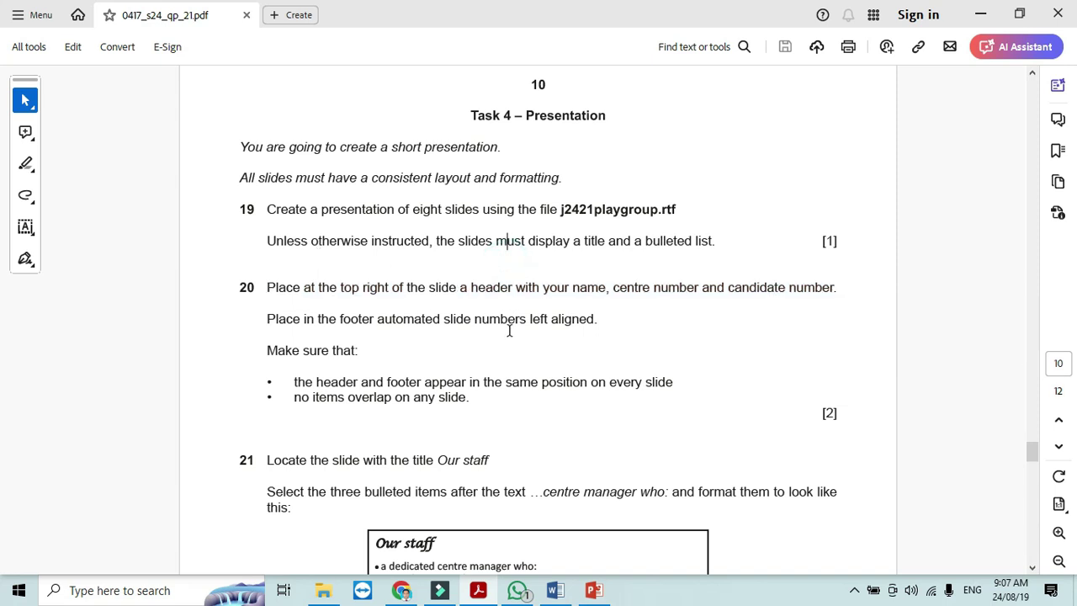
pyautogui.hotkey('alt', 'Tab')
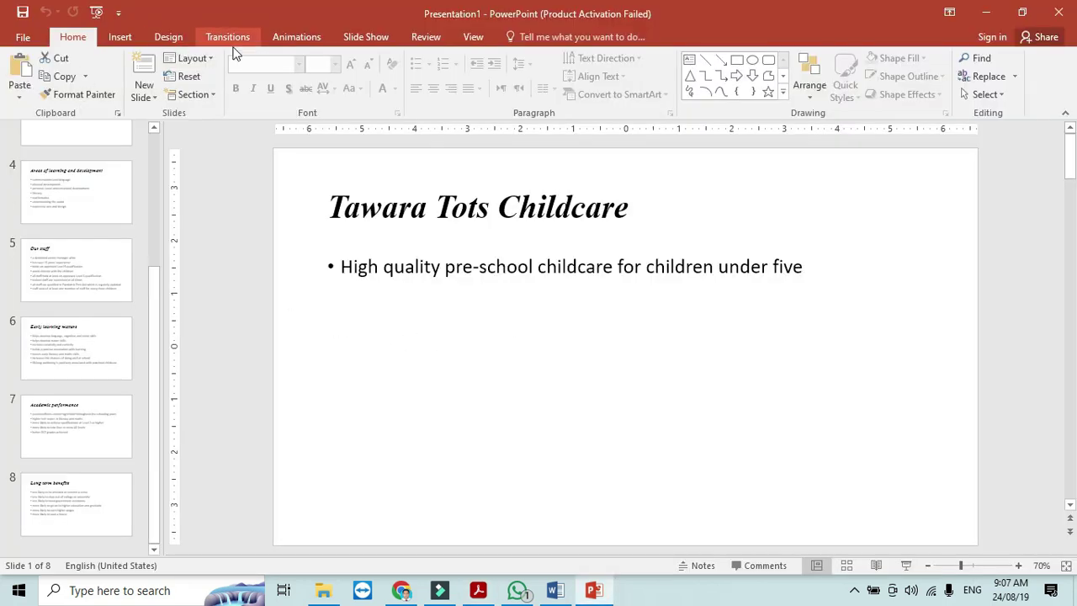
# - In Slide Master view, select the top master's footer placeholder and bring up Header & Footer
pyautogui.click(476, 37)
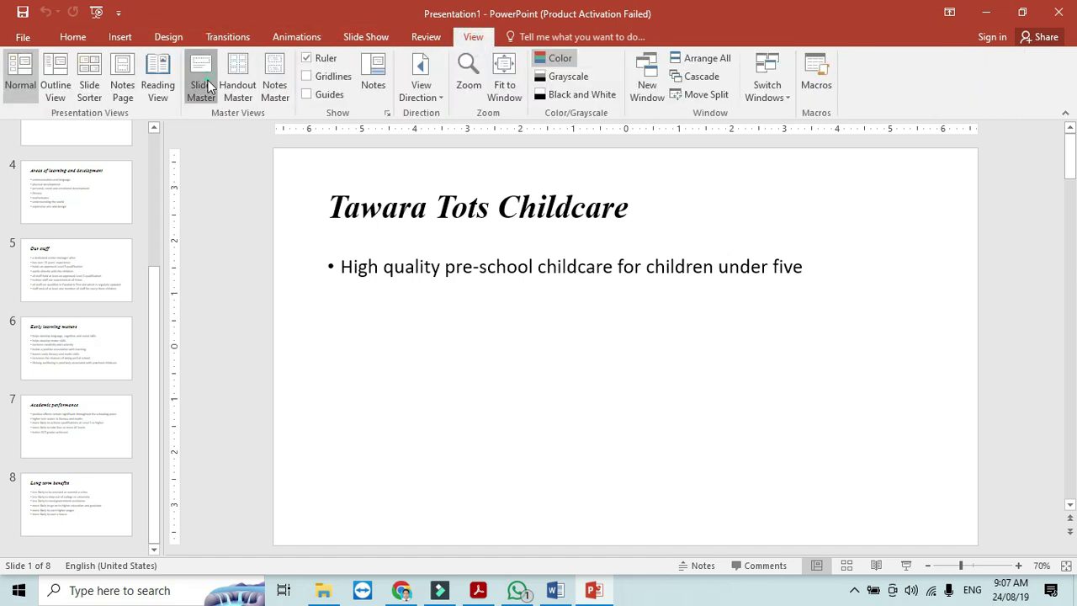
pyautogui.click(209, 82)
pyautogui.moveTo(152, 361); pyautogui.dragTo(151, 138)
pyautogui.click(101, 156)
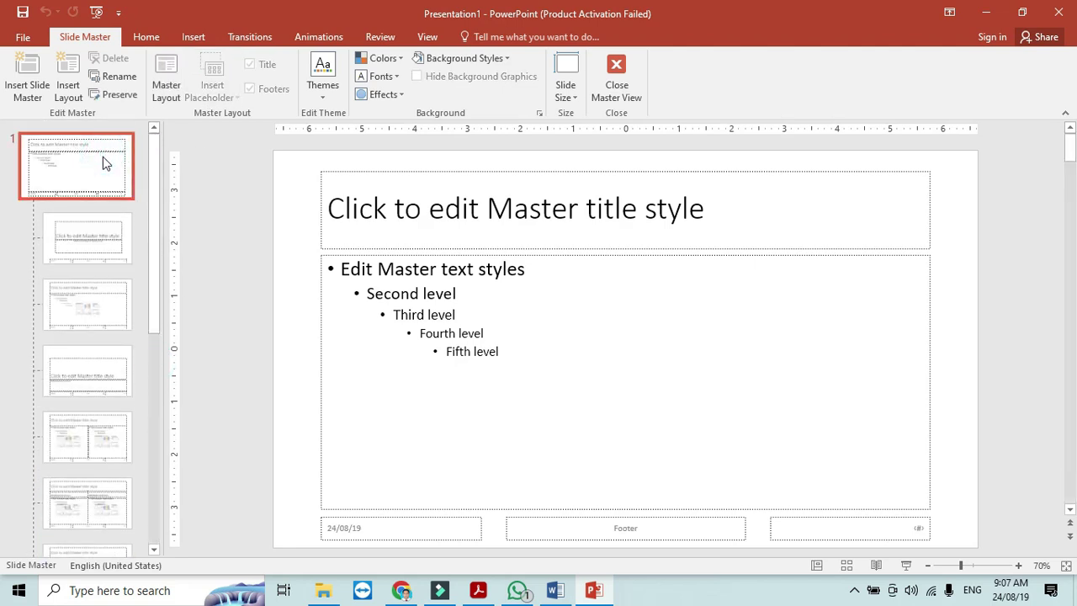
pyautogui.click(636, 529)
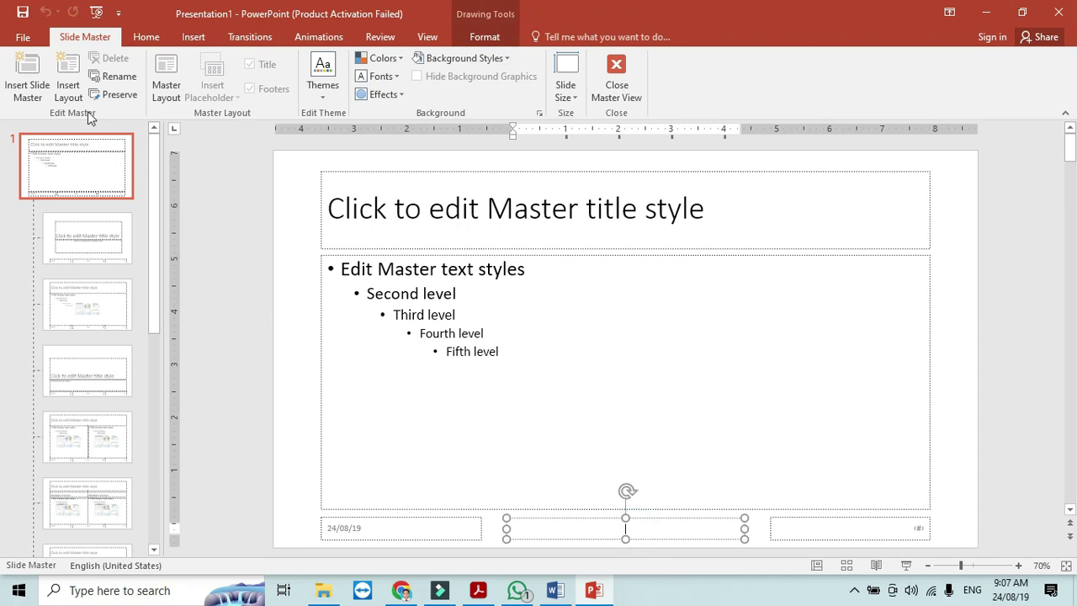
pyautogui.click(191, 38)
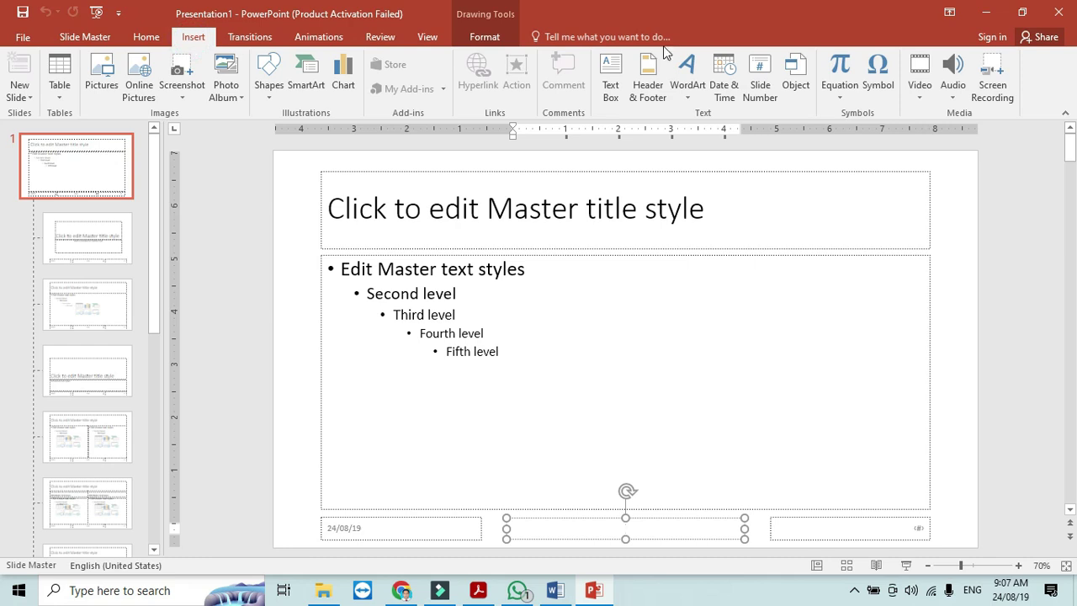
pyautogui.click(648, 81)
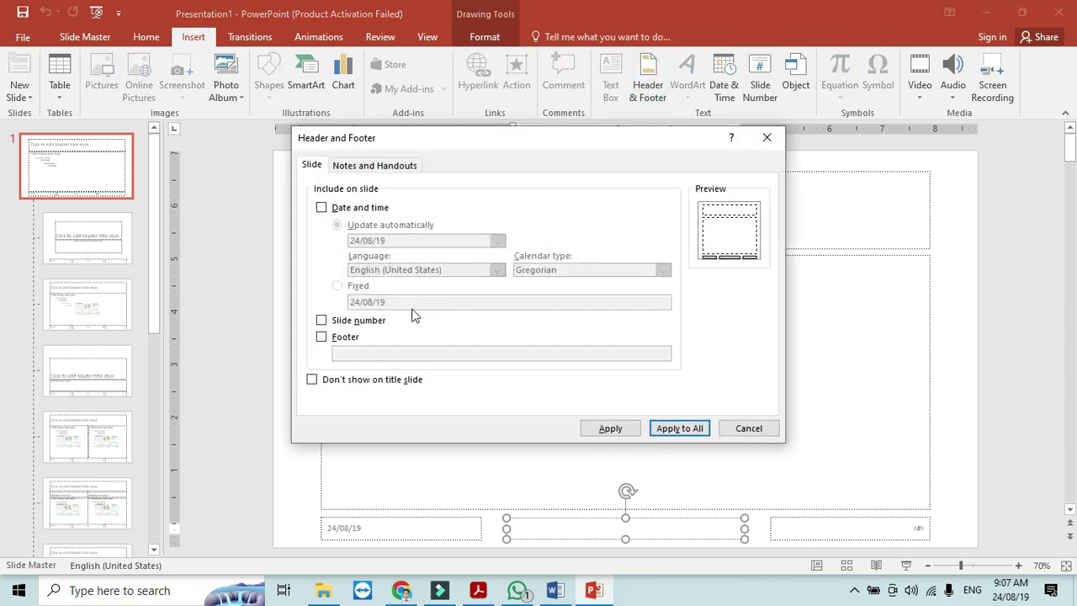
# - Apply a footer with the candidate's name, centre and candidate numbers, plus slide numbers
pyautogui.click(356, 340)
pyautogui.click(376, 351)
pyautogui.hotkey('alt', 'Tab')
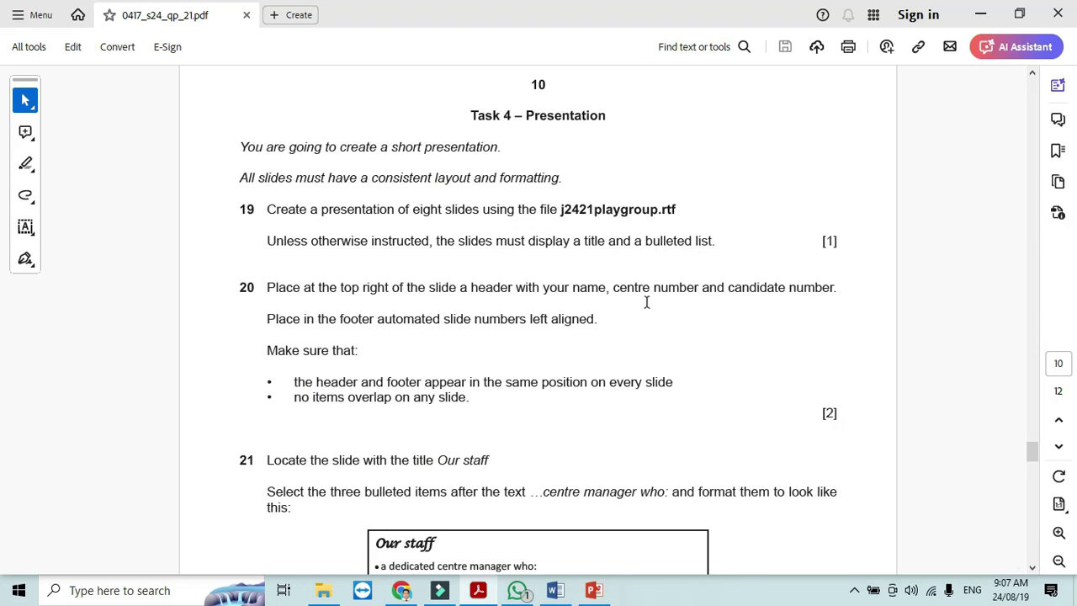
pyautogui.hotkey('alt', 'Tab')
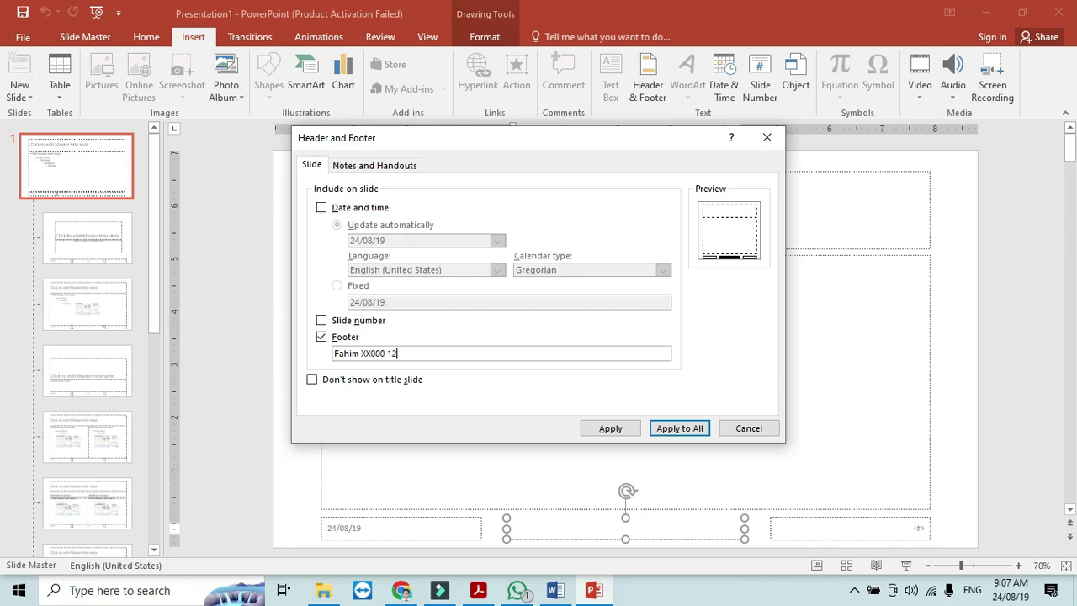
pyautogui.hotkey('alt', 'Tab')
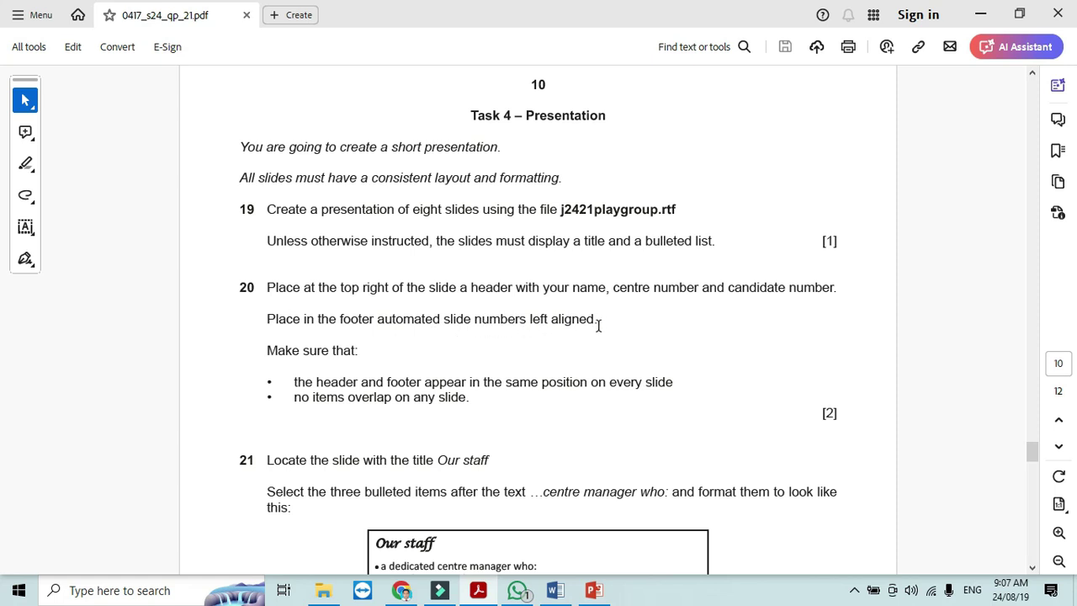
pyautogui.hotkey('alt', 'Tab')
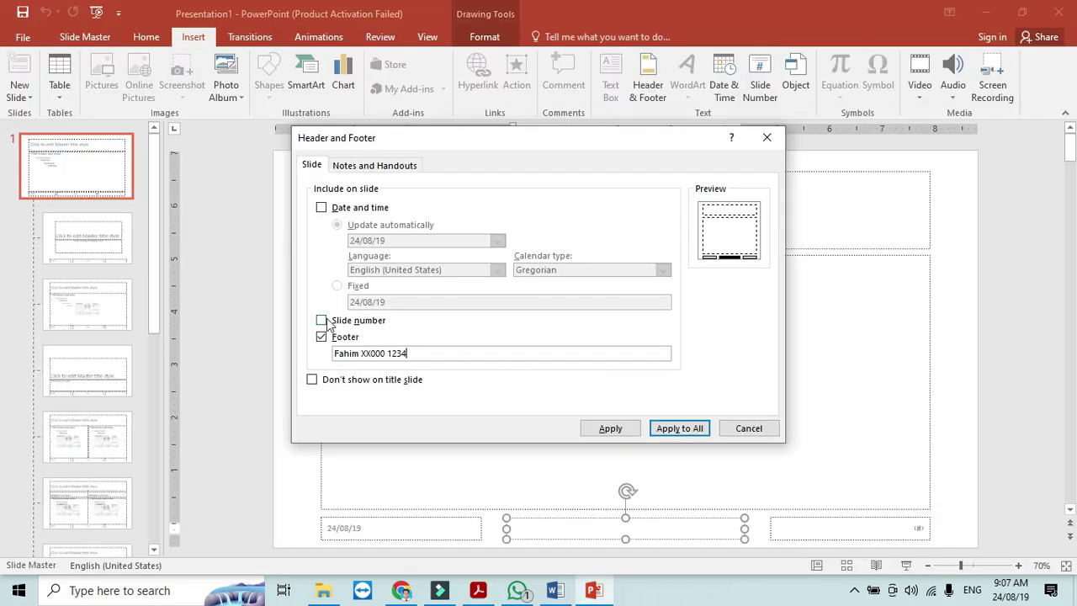
pyautogui.click(323, 320)
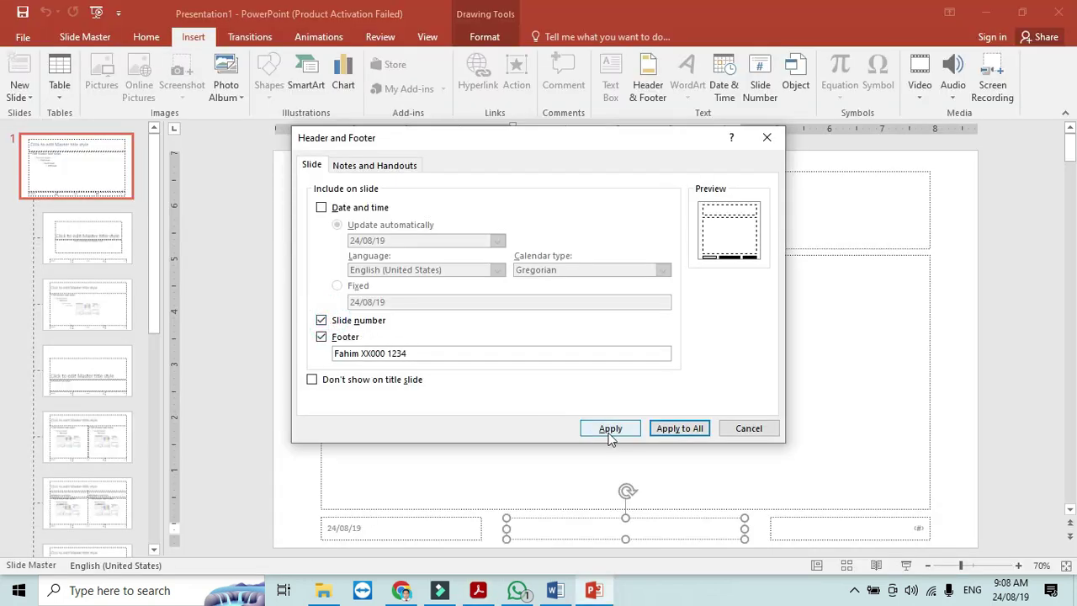
pyautogui.click(678, 428)
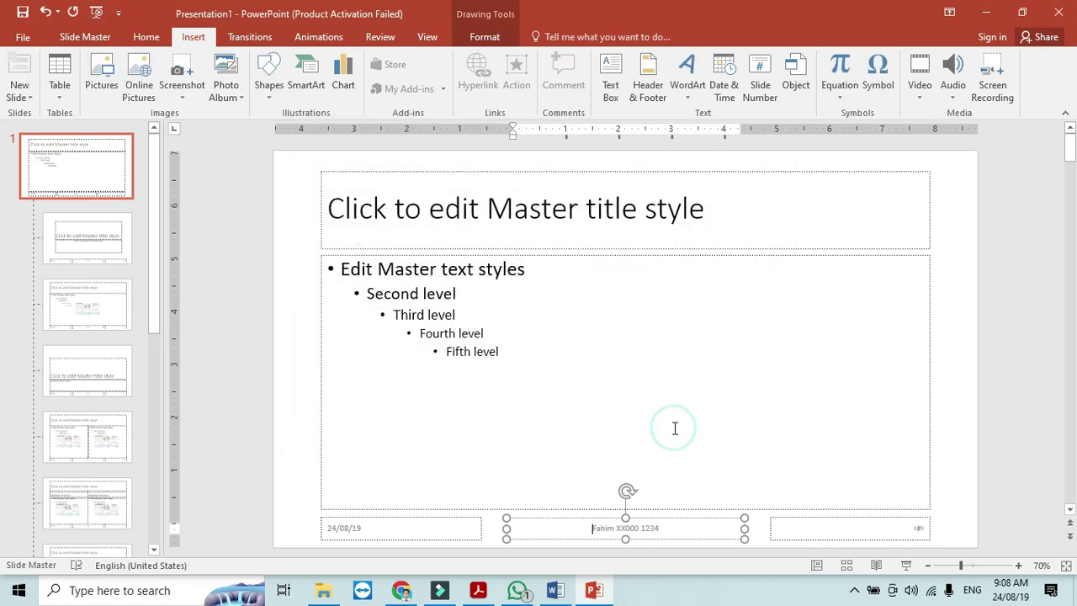
pyautogui.hotkey('alt', 'Tab')
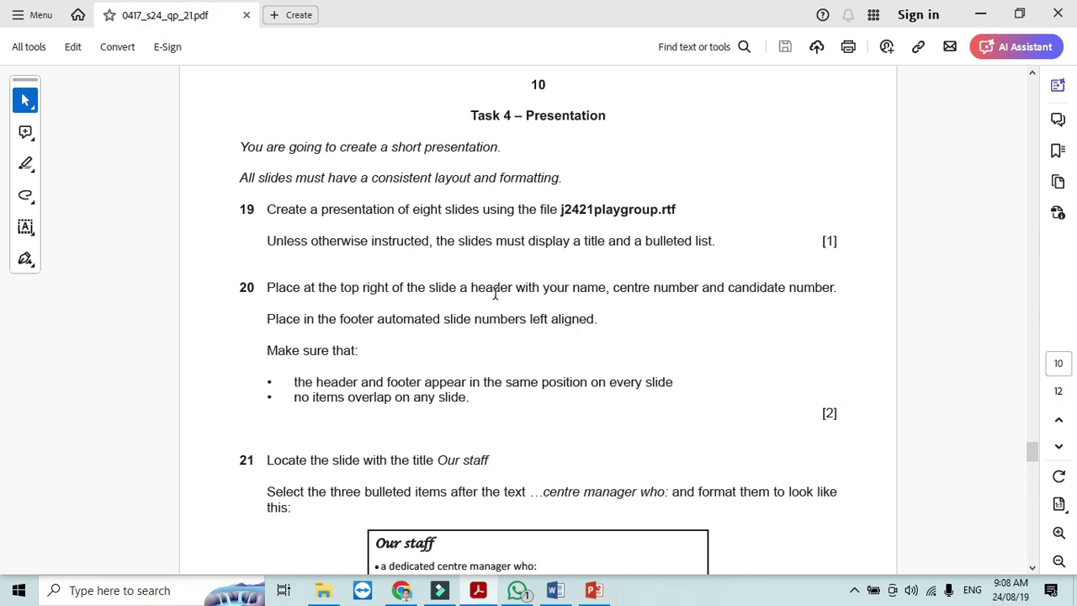
# - Move the candidate-details box to the master's top right and right-align its text
pyautogui.hotkey('alt', 'Tab')
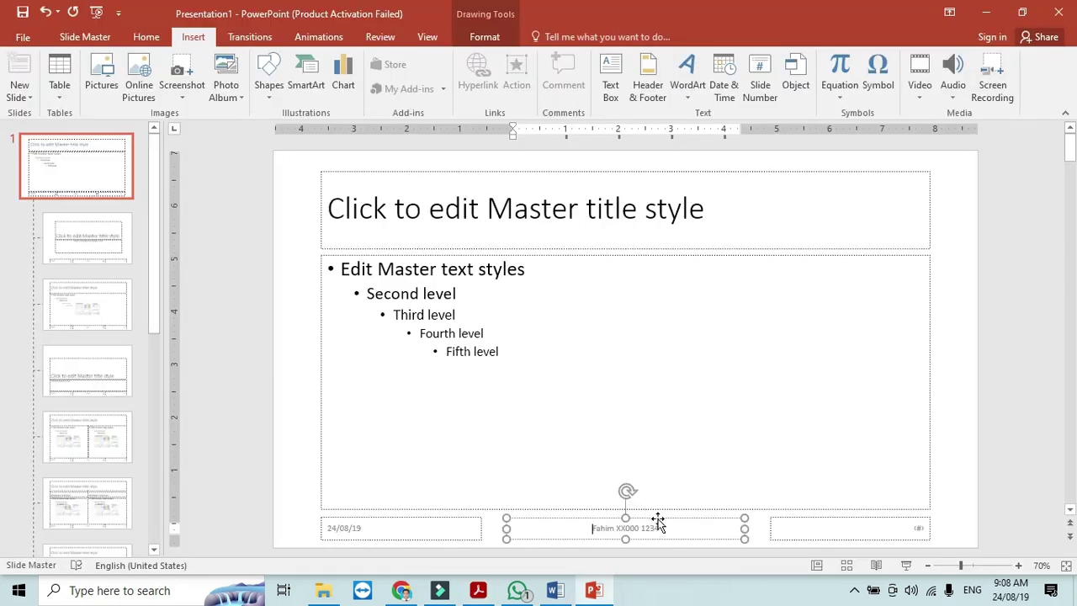
pyautogui.moveTo(653, 519); pyautogui.dragTo(841, 177)
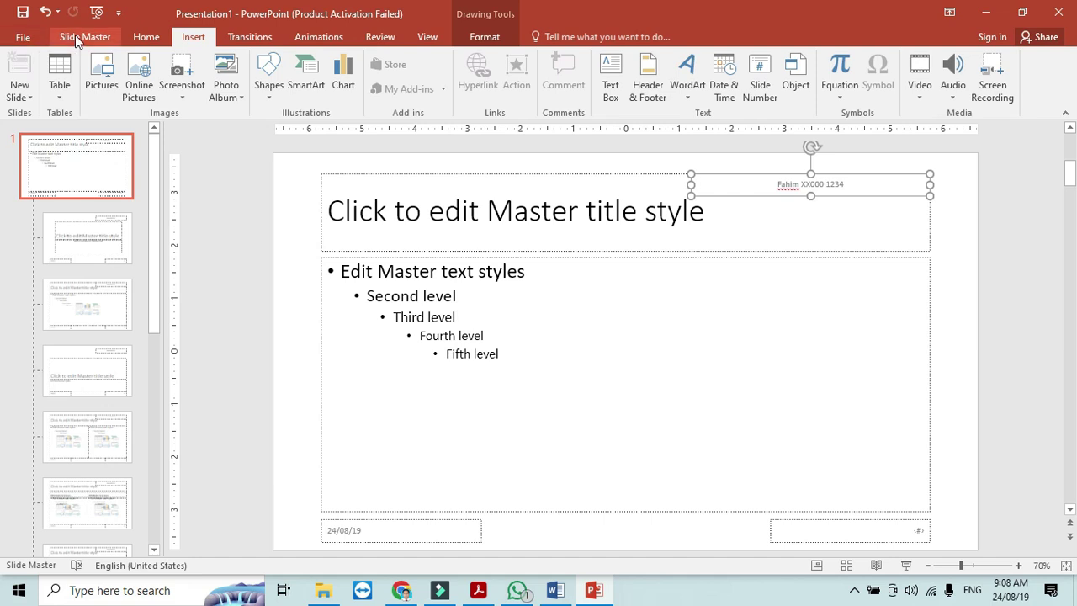
pyautogui.click(145, 37)
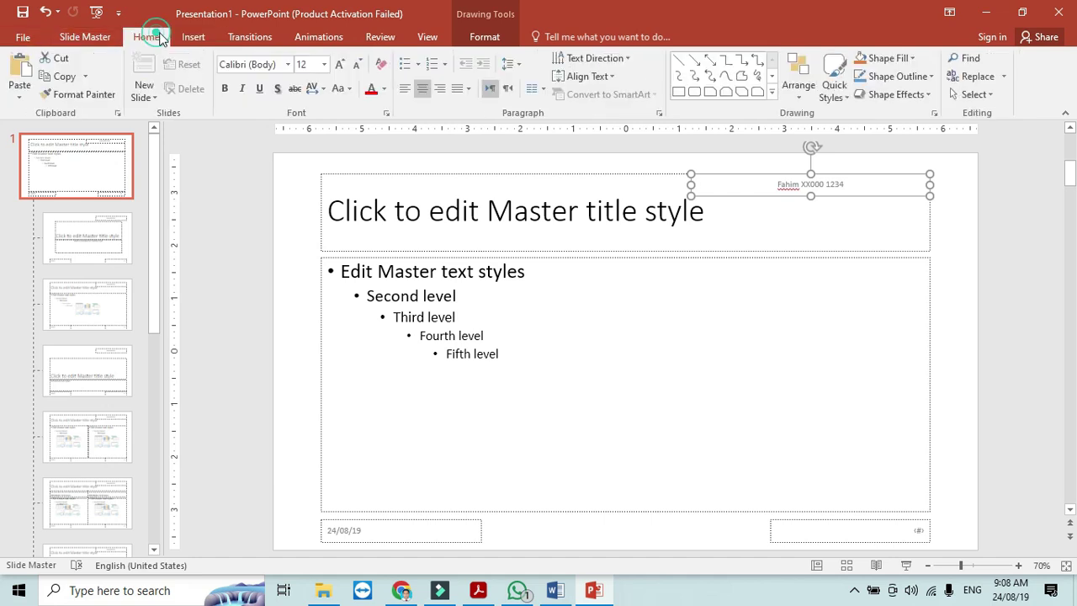
pyautogui.click(440, 89)
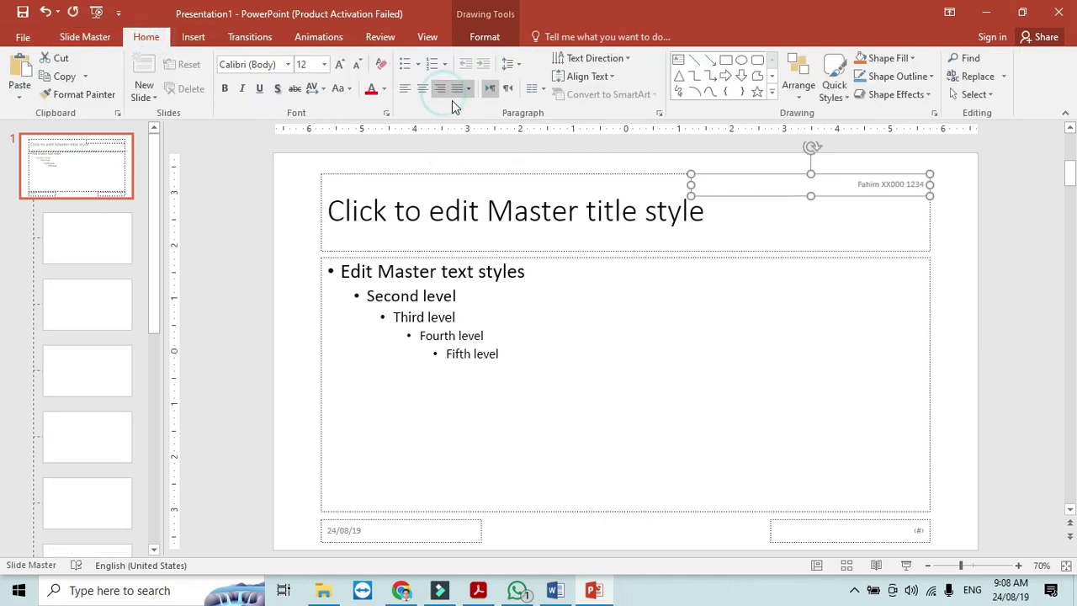
pyautogui.click(690, 184)
pyautogui.click(838, 185)
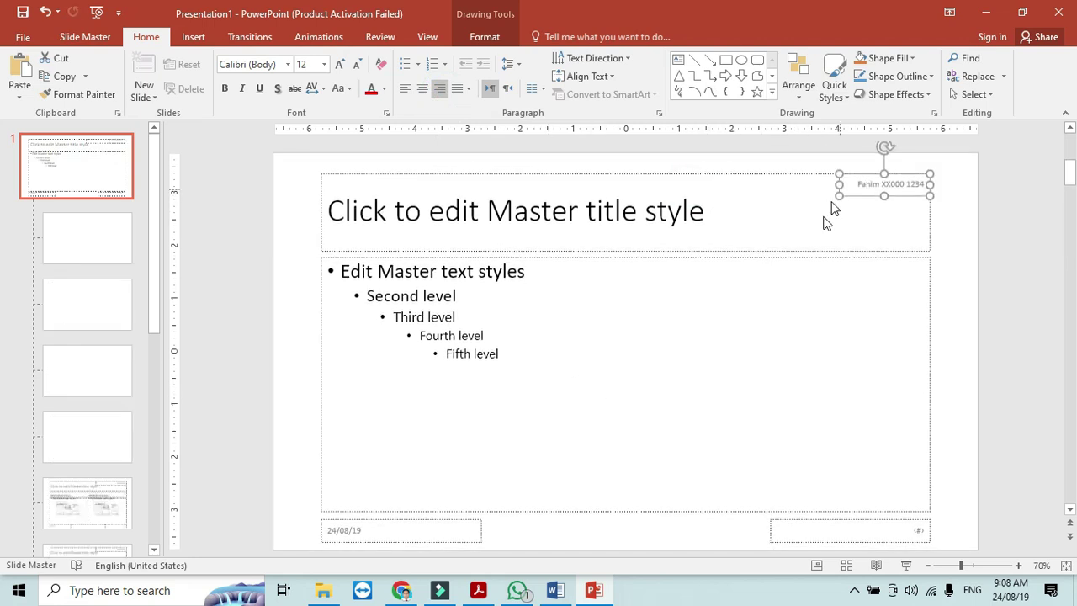
# - Select the date placeholder at the bottom of the slide master
pyautogui.hotkey('alt', 'Tab')
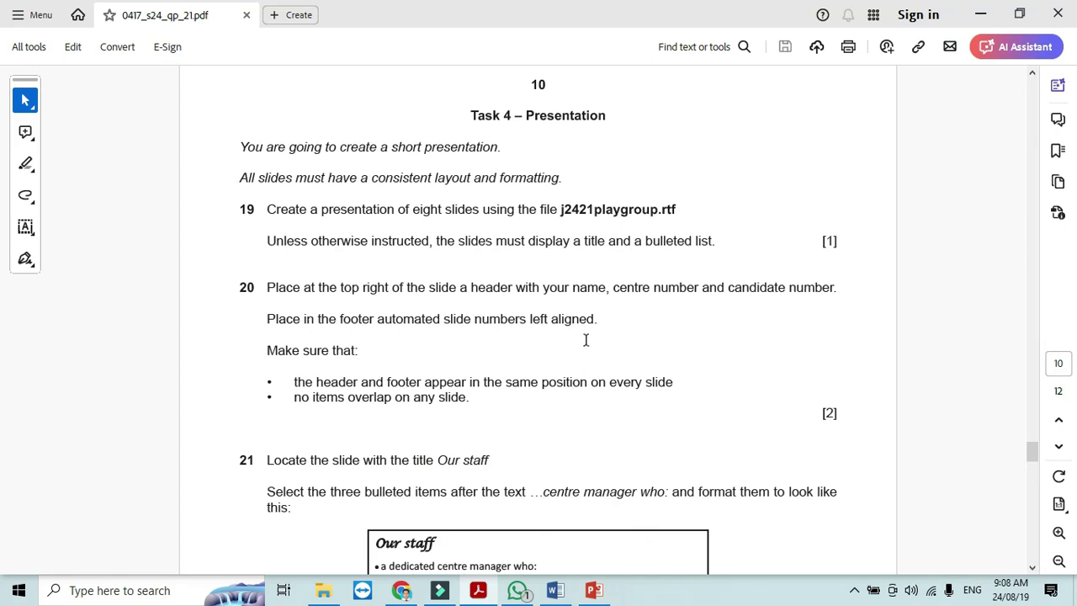
pyautogui.hotkey('alt', 'Tab')
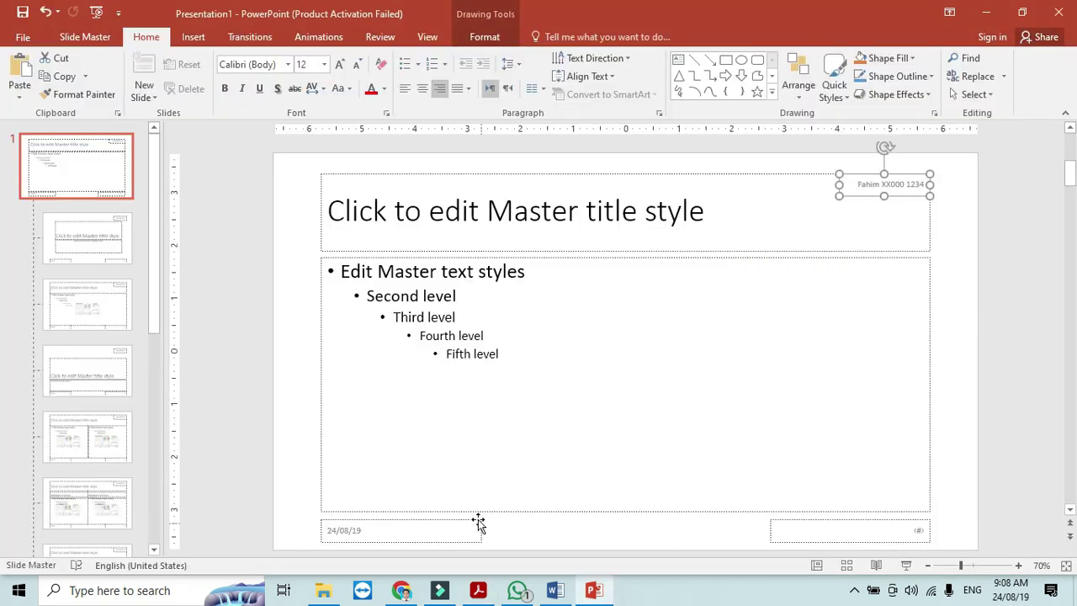
pyautogui.click(477, 523)
# - Delete the date placeholder and place a narrow, left-aligned slide-number box at the bottom left
pyautogui.press('Delete')
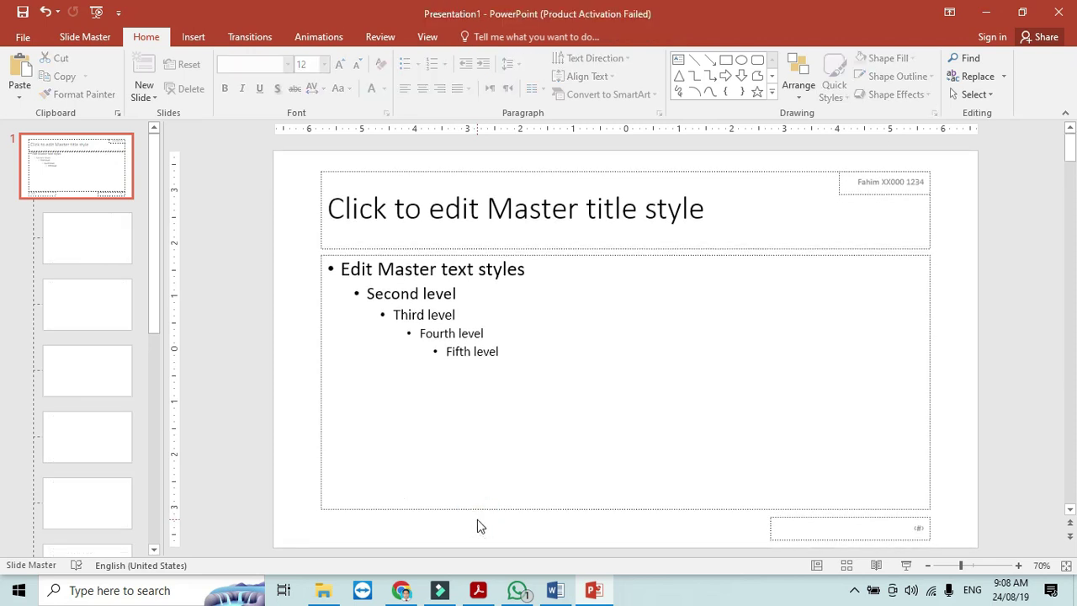
pyautogui.moveTo(876, 523); pyautogui.dragTo(427, 514)
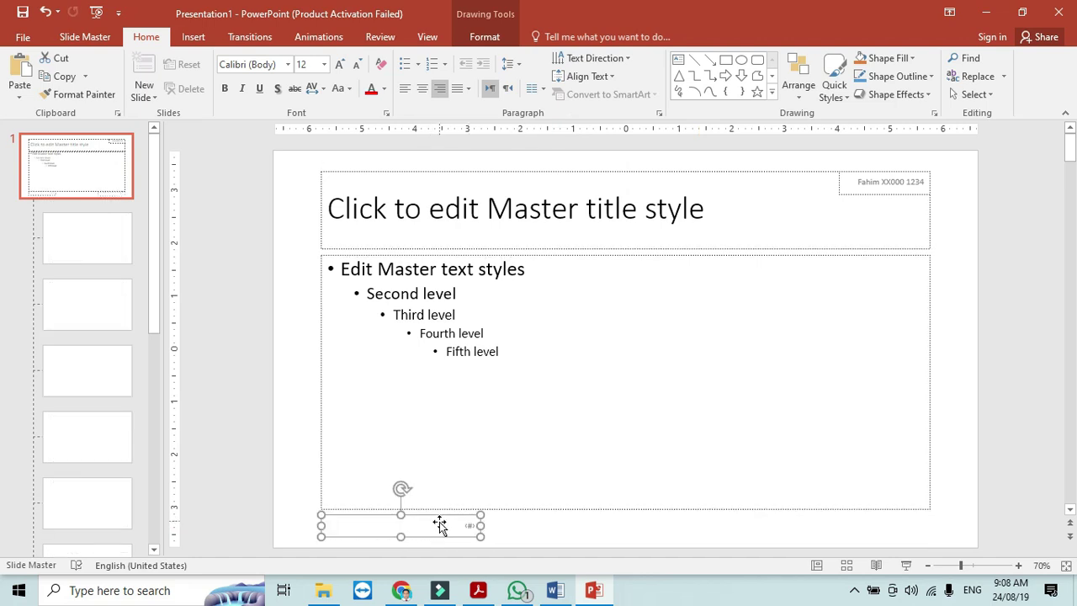
pyautogui.click(405, 89)
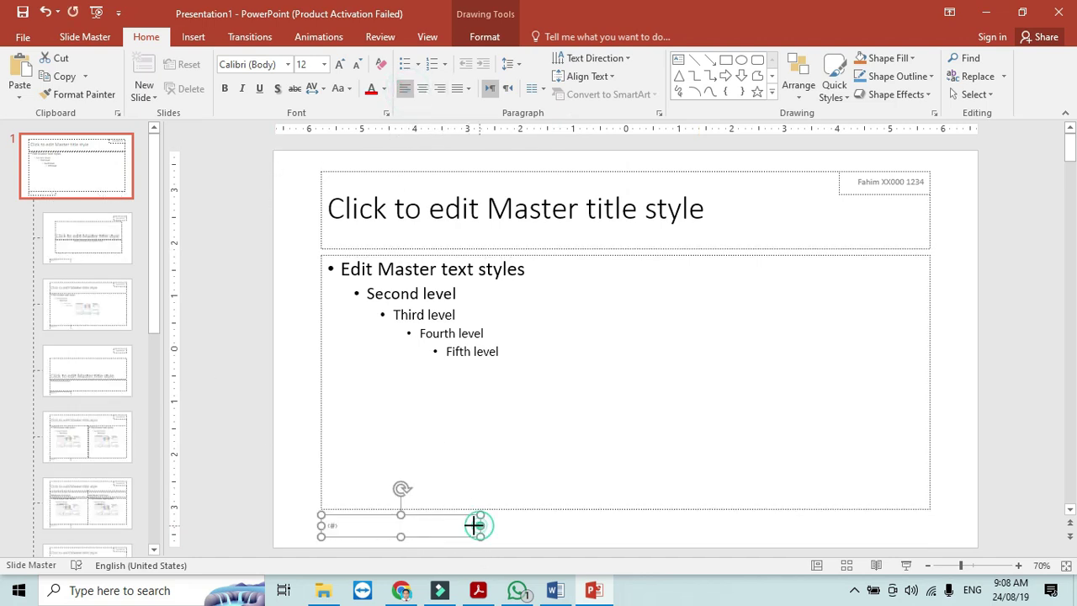
pyautogui.moveTo(480, 525); pyautogui.dragTo(367, 525)
# - Return to Normal view and check the footers on slides 2 through 5, Our staff
pyautogui.hotkey('alt', 'Tab')
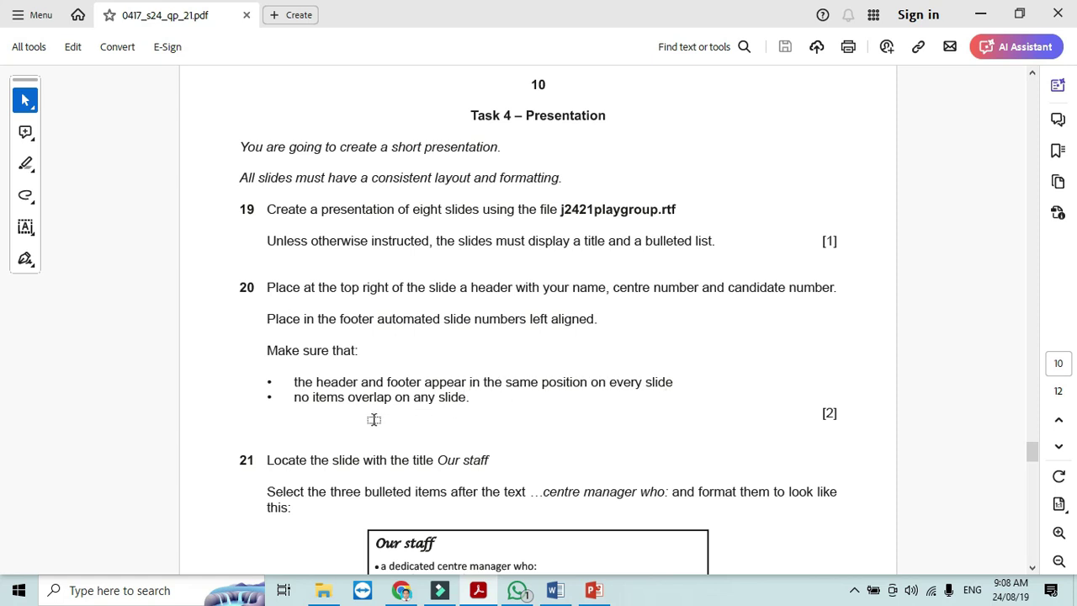
pyautogui.hotkey('alt', 'Tab')
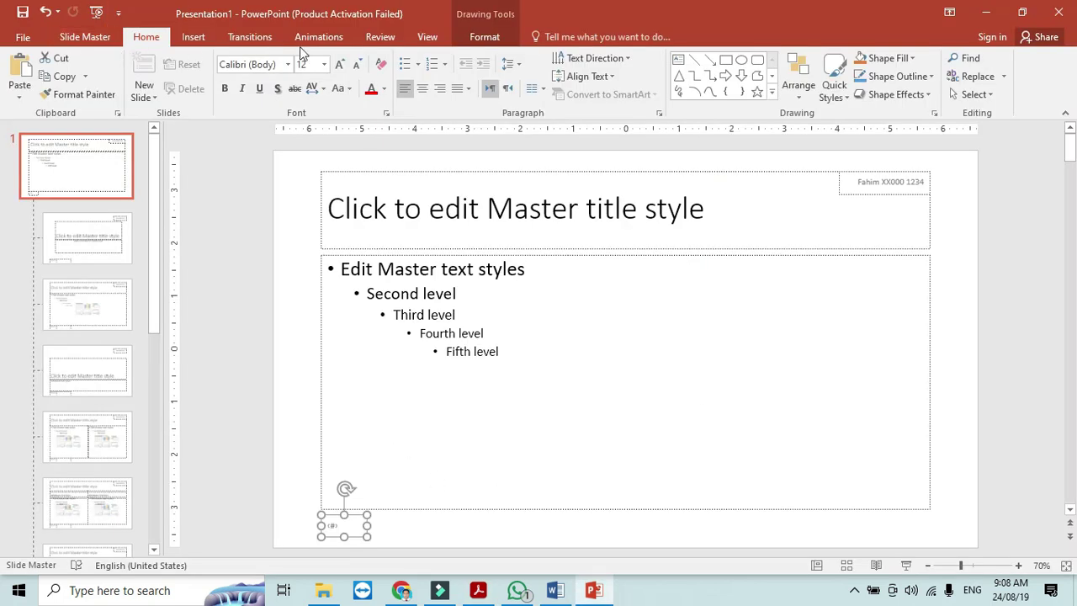
pyautogui.click(427, 36)
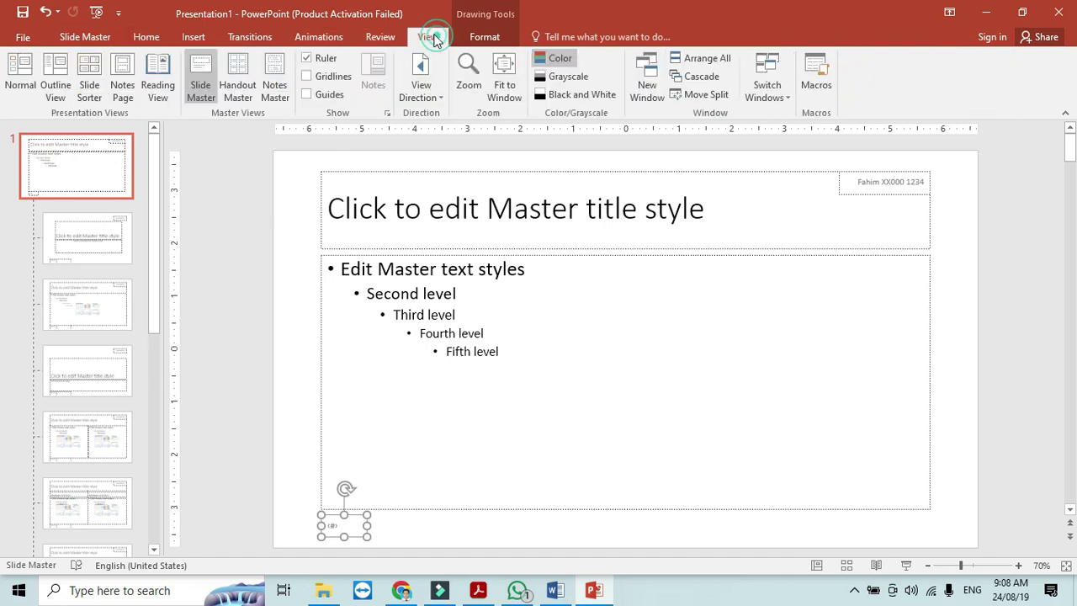
pyautogui.click(20, 77)
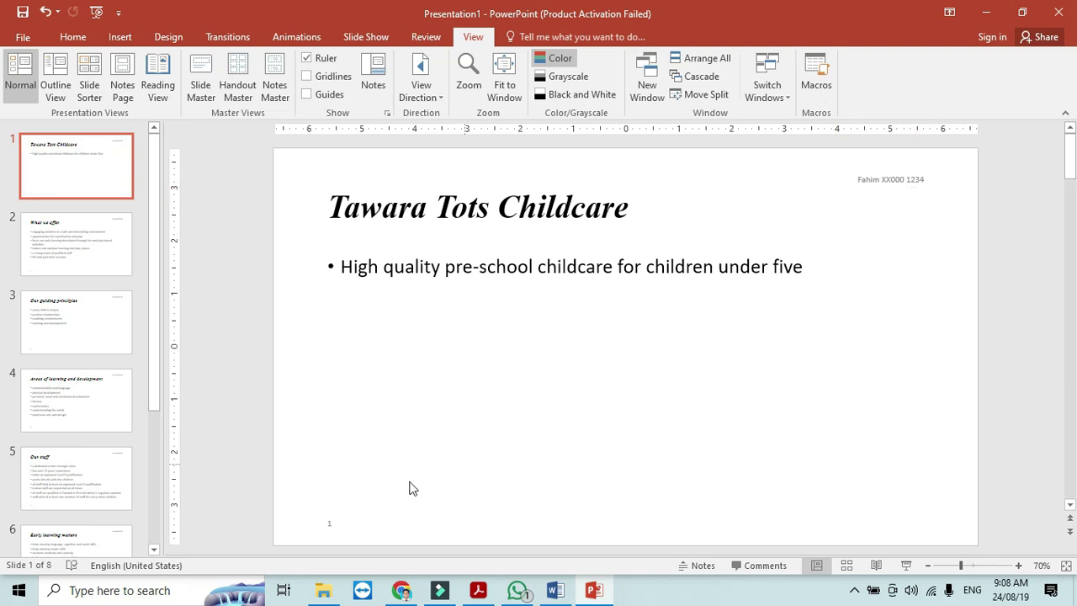
pyautogui.click(107, 234)
pyautogui.click(107, 315)
pyautogui.click(89, 396)
pyautogui.click(84, 467)
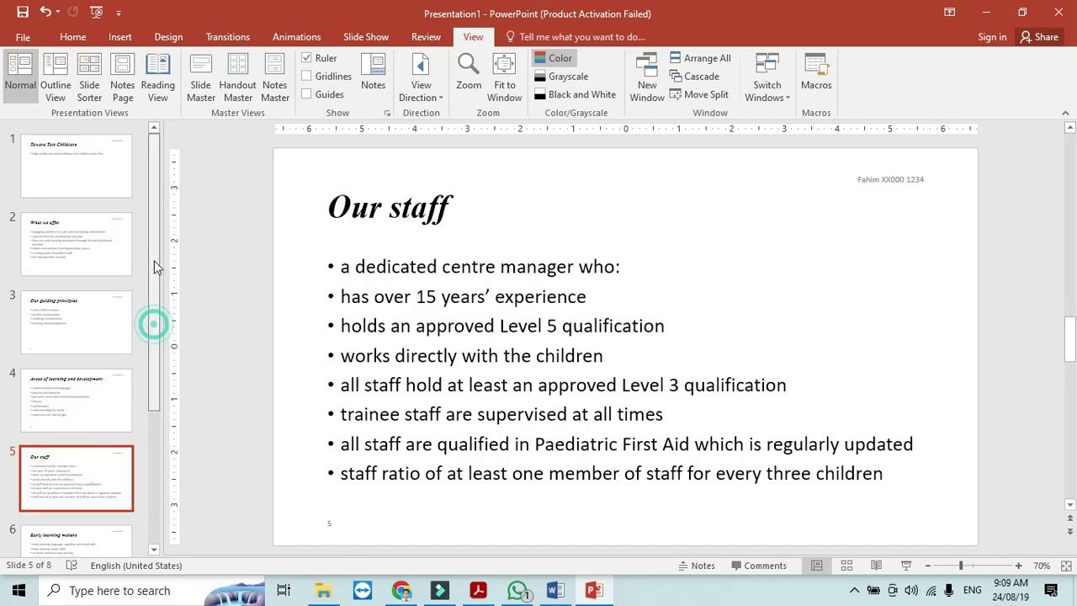
pyautogui.press('Home')
pyautogui.hotkey('alt', 'Tab')
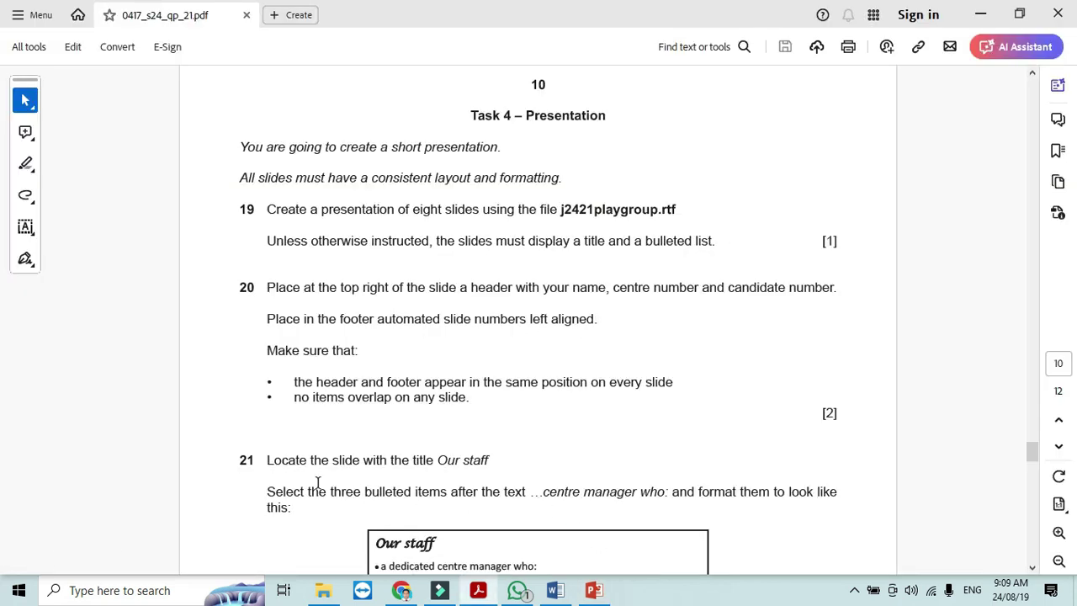
# - Scroll the PDF down to question 21's Our staff formatting example
pyautogui.moveTo(1032, 450); pyautogui.dragTo(1032, 462)
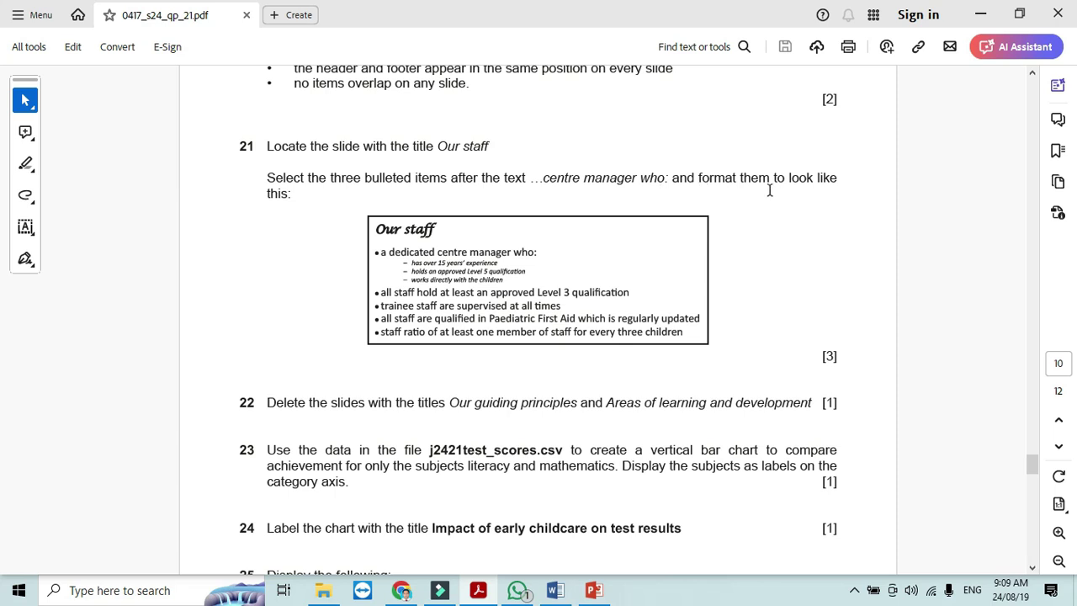
# - On Our staff, demote the three lines under 'centre manager who:' to sub-bullets
pyautogui.hotkey('alt', 'Tab')
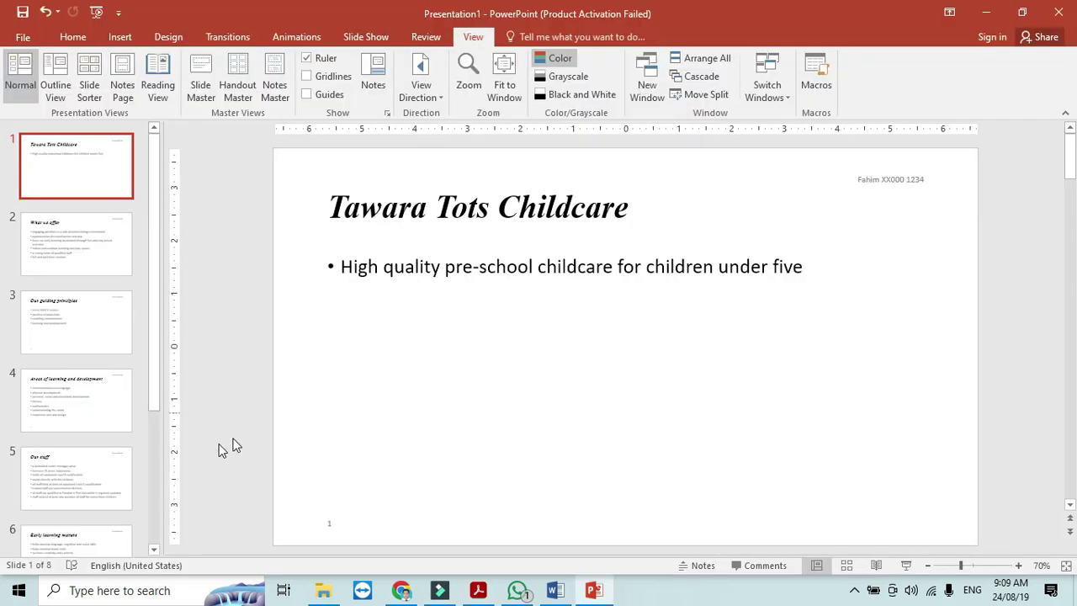
pyautogui.click(80, 496)
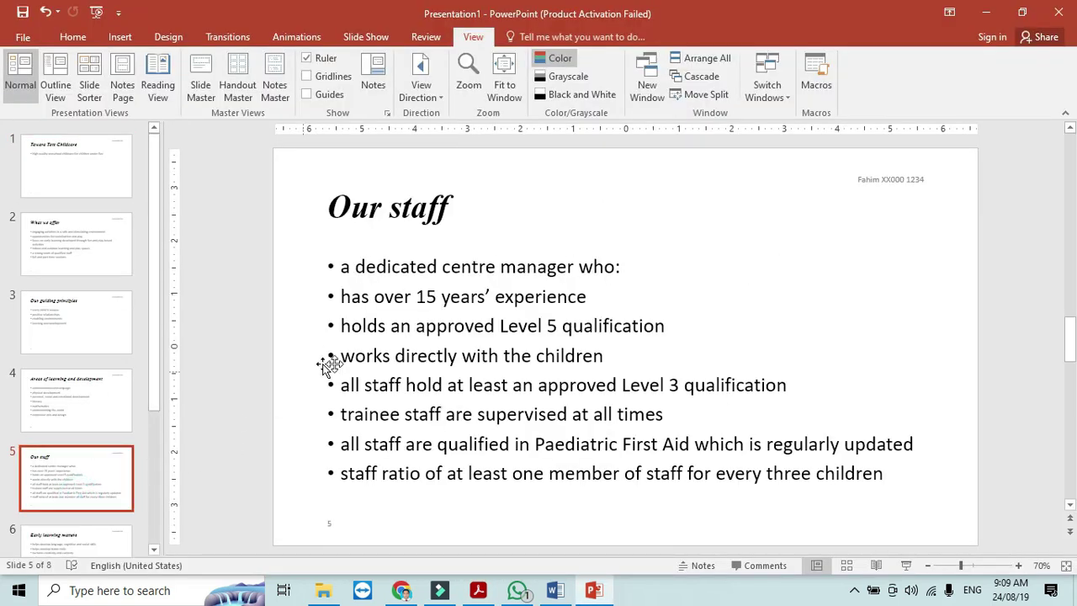
pyautogui.hotkey('alt', 'Tab')
pyautogui.hotkey('alt', 'Tab')
pyautogui.moveTo(618, 360); pyautogui.dragTo(339, 299)
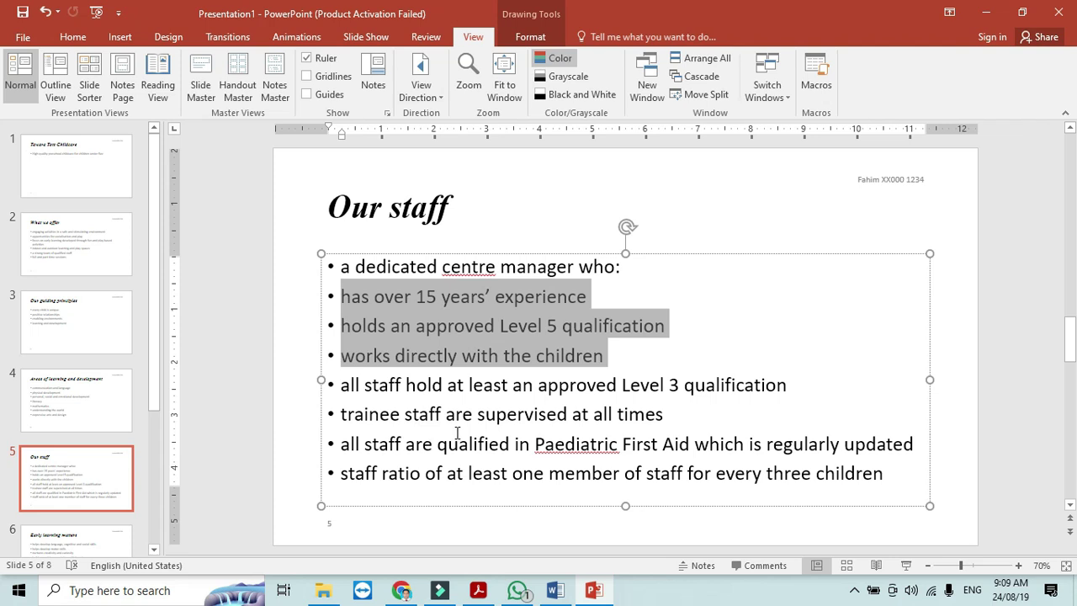
pyautogui.press('Tab')
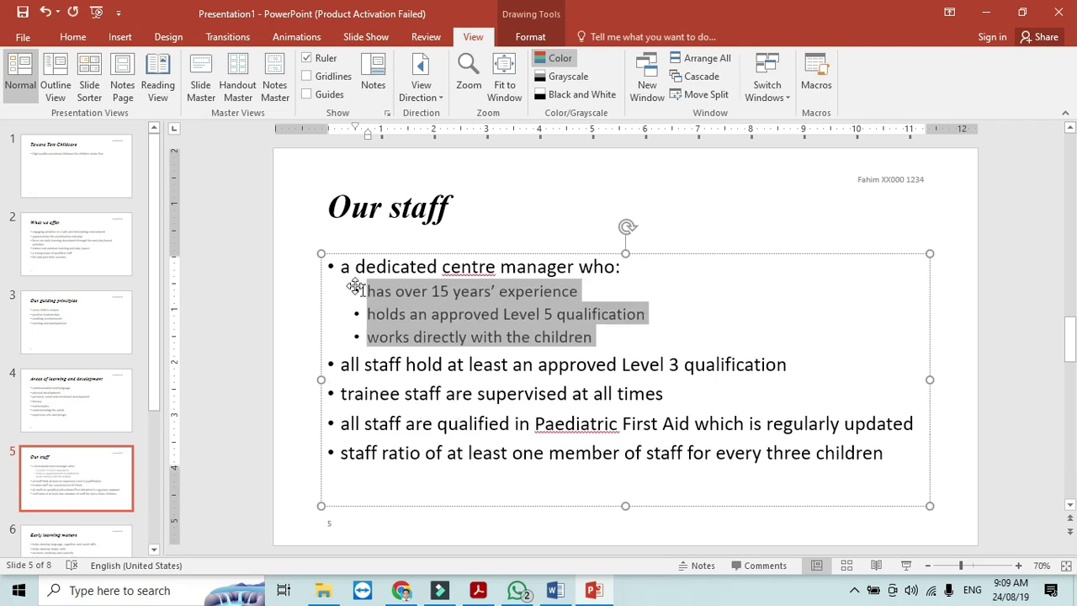
# - Give those sub-bullets a custom Superscript Minus dash bullet
pyautogui.click(87, 42)
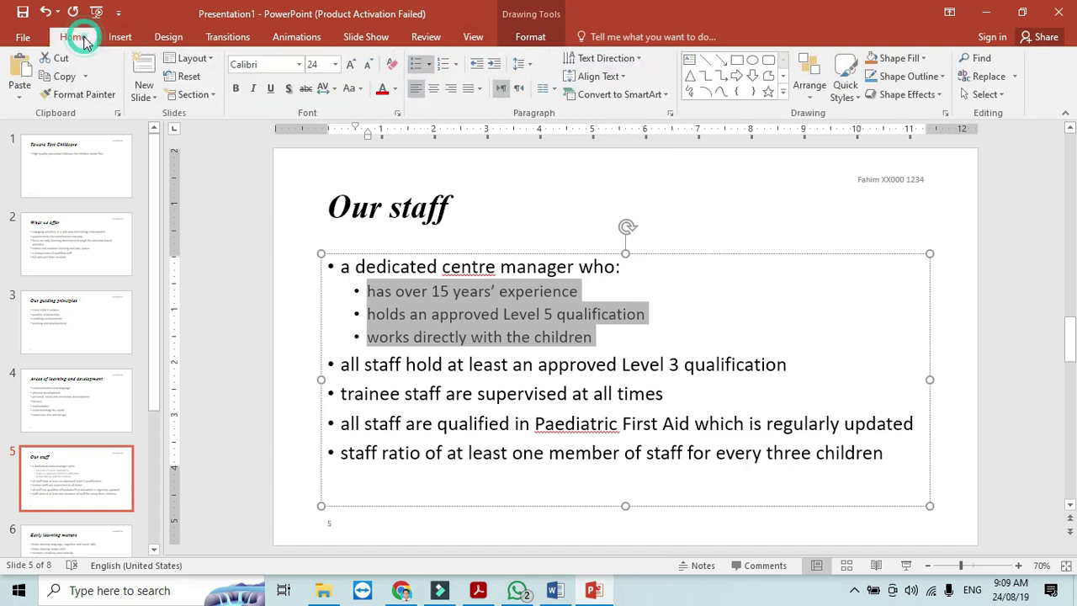
pyautogui.click(429, 66)
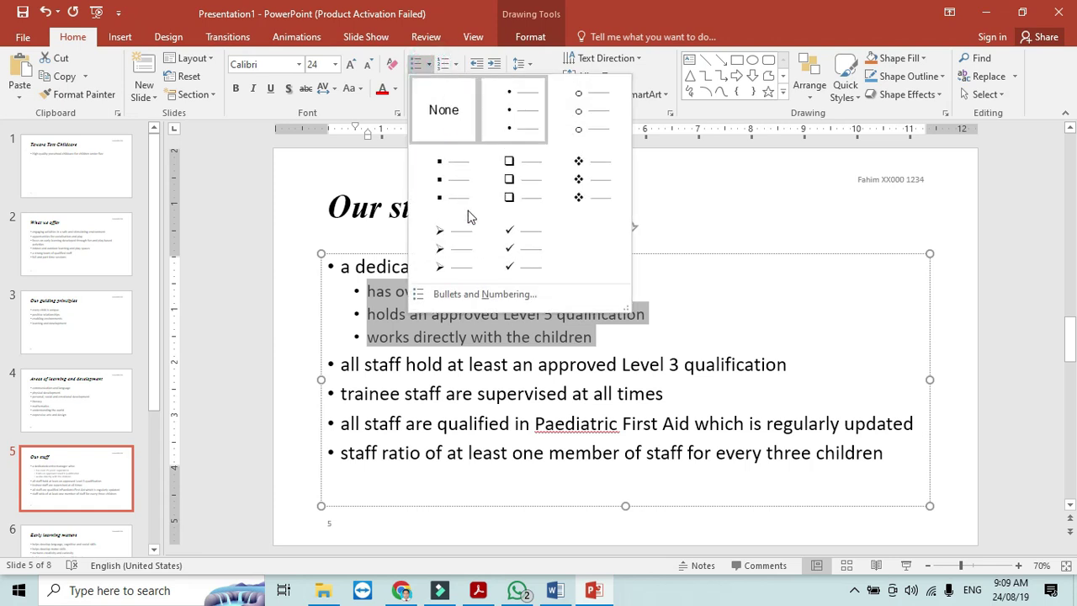
pyautogui.click(482, 296)
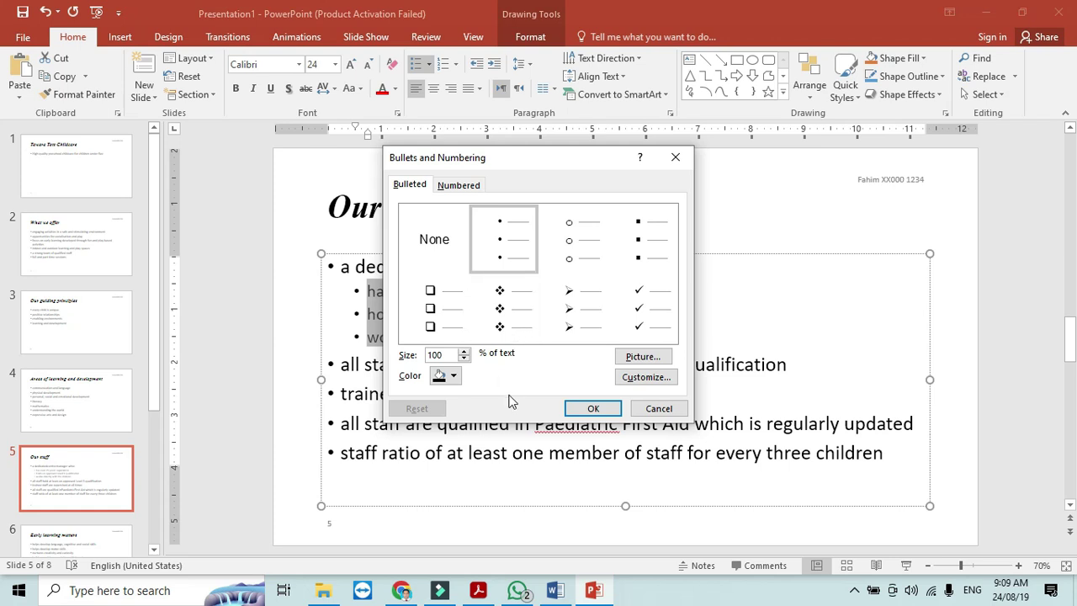
pyautogui.click(647, 378)
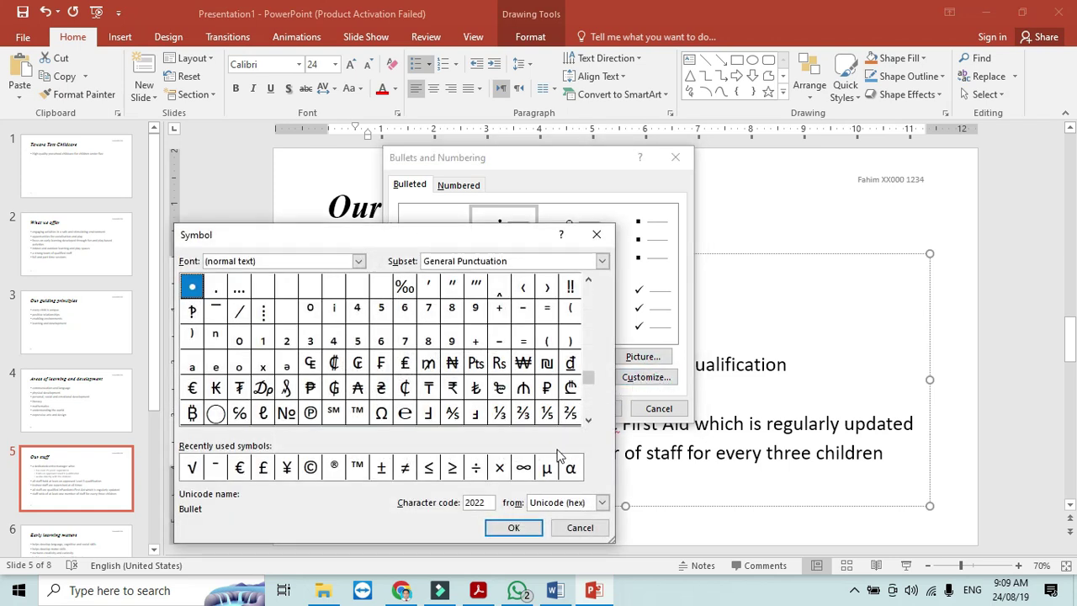
pyautogui.click(523, 310)
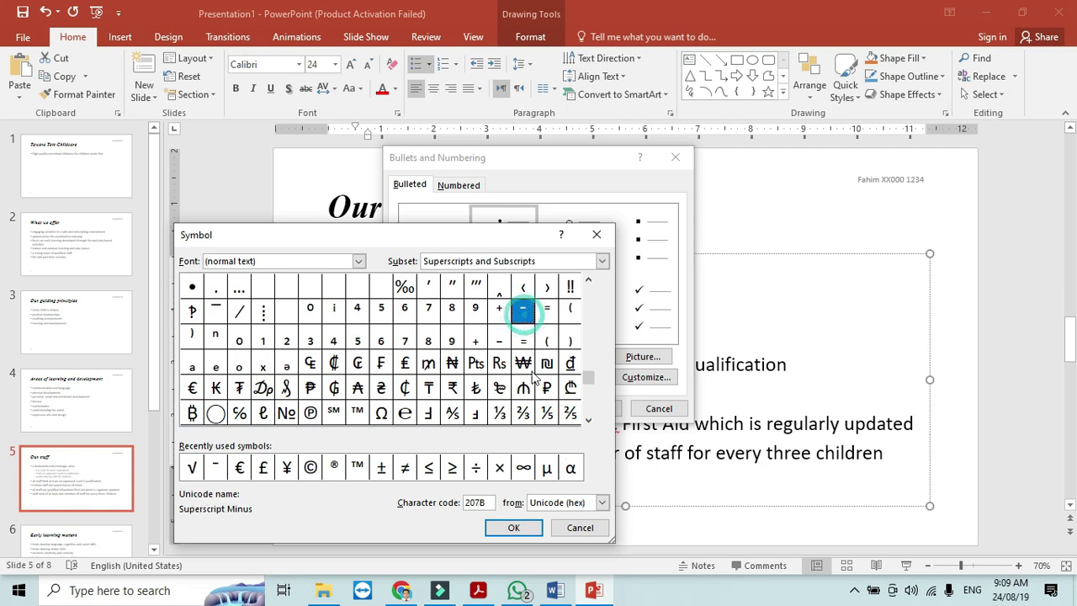
pyautogui.click(515, 528)
pyautogui.click(593, 408)
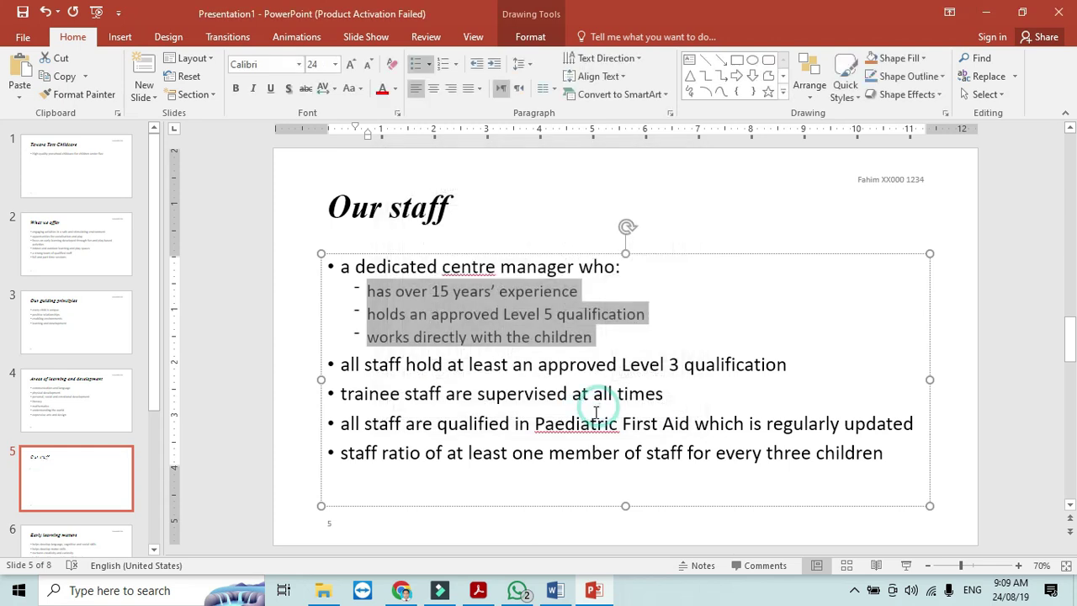
# - Delete slide 3, Our guiding principles, leaving a 7-slide presentation
pyautogui.hotkey('alt', 'Tab')
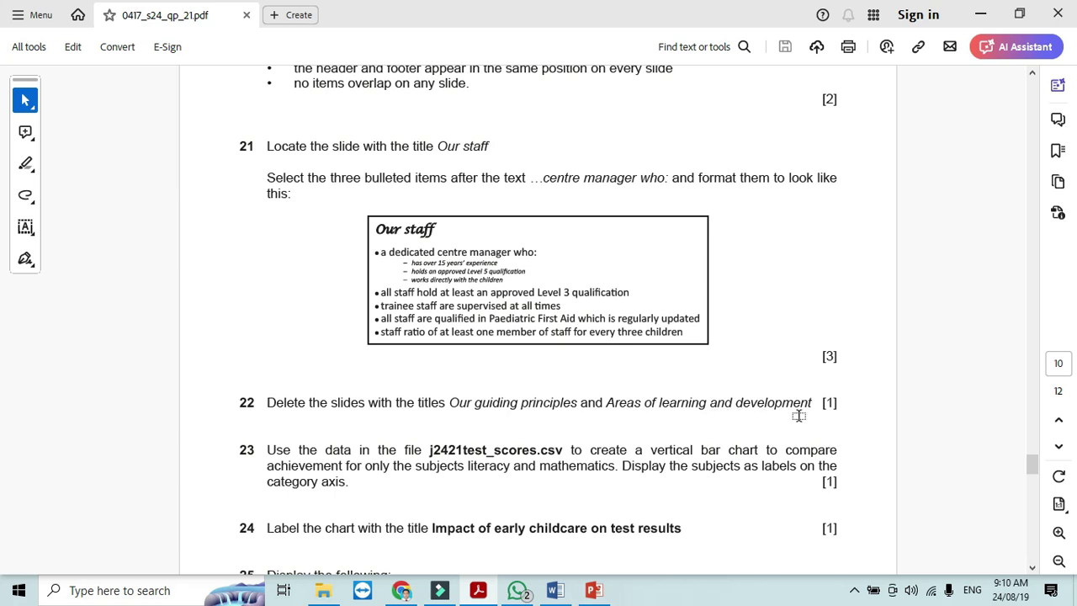
pyautogui.hotkey('alt', 'Tab')
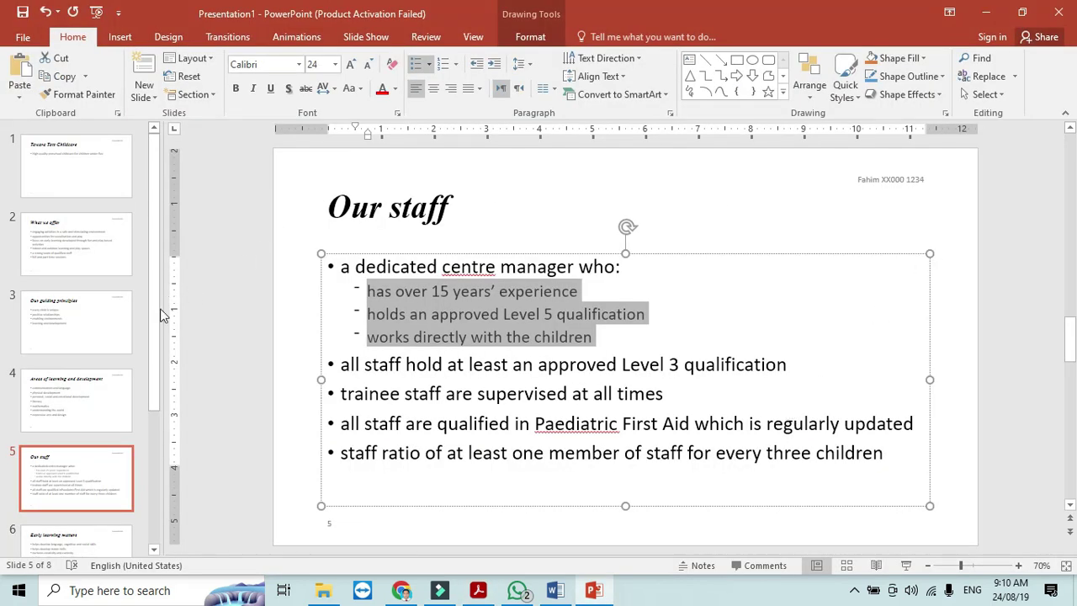
pyautogui.click(117, 407)
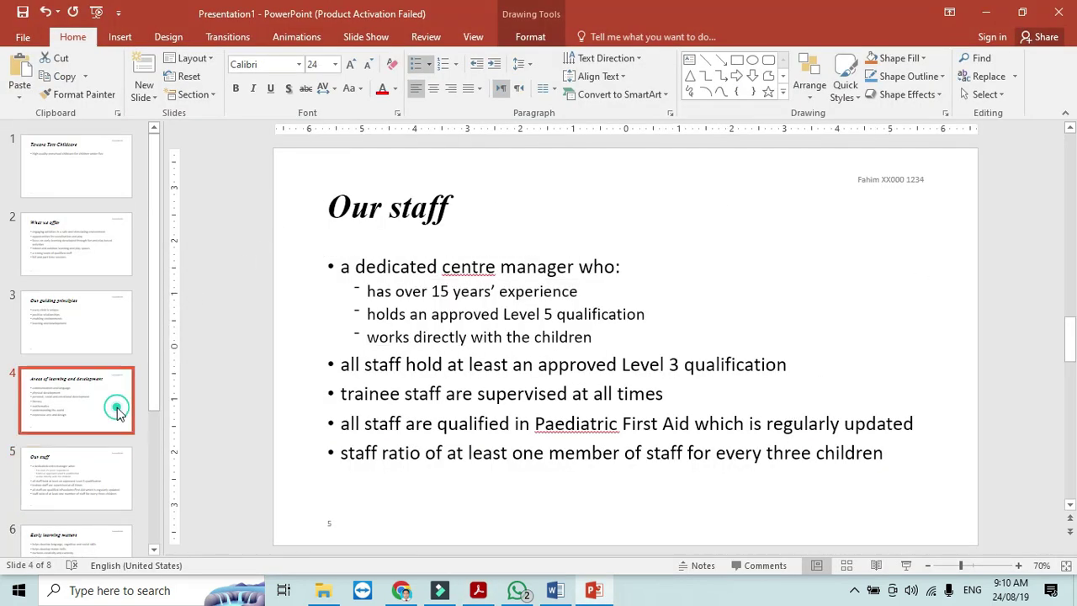
pyautogui.click(107, 333)
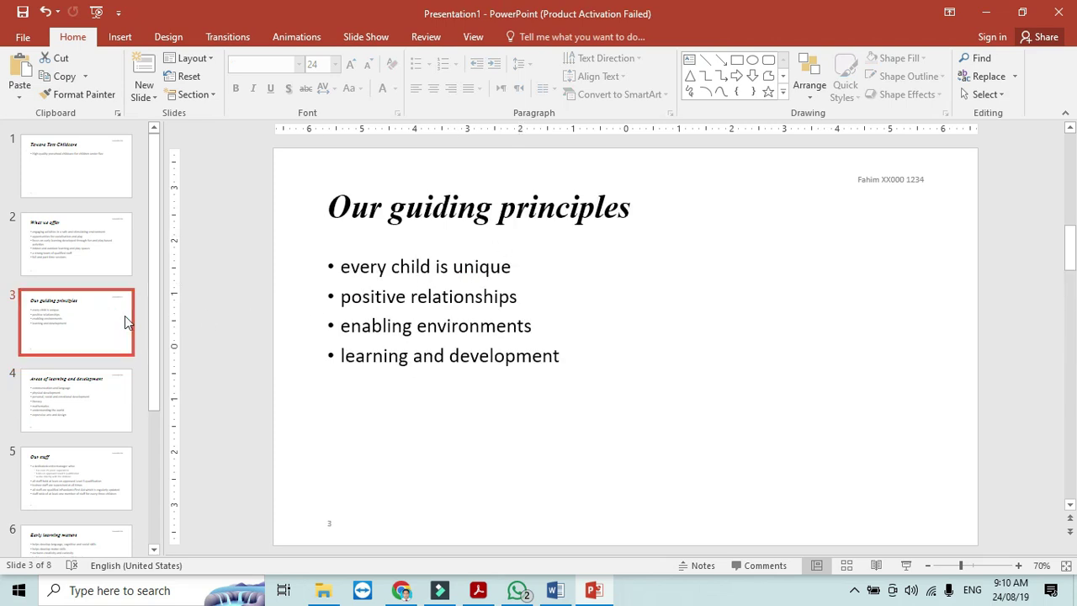
pyautogui.rightClick(116, 320)
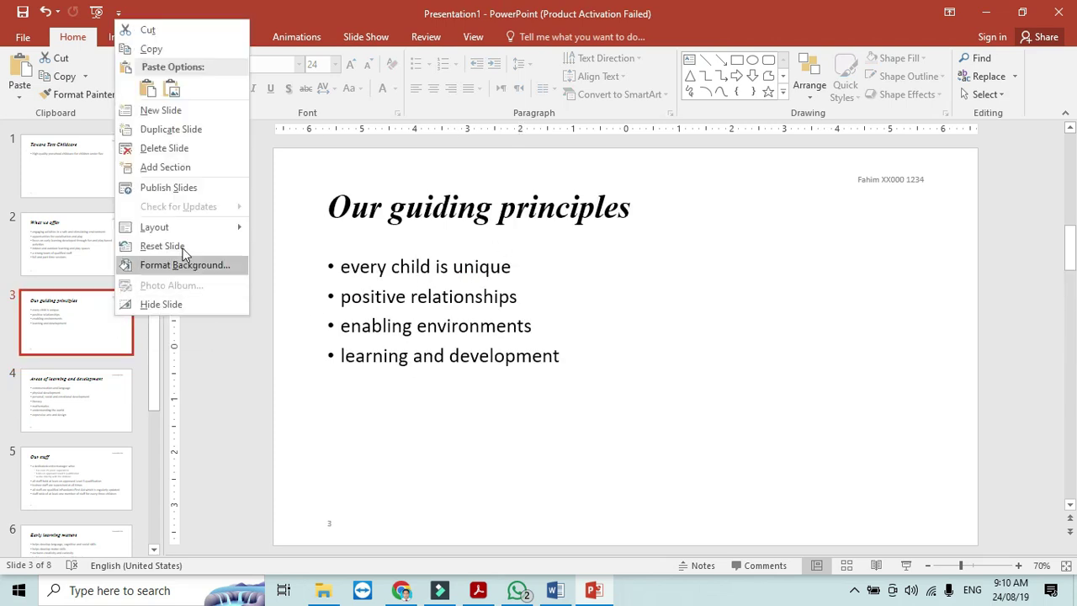
pyautogui.click(167, 148)
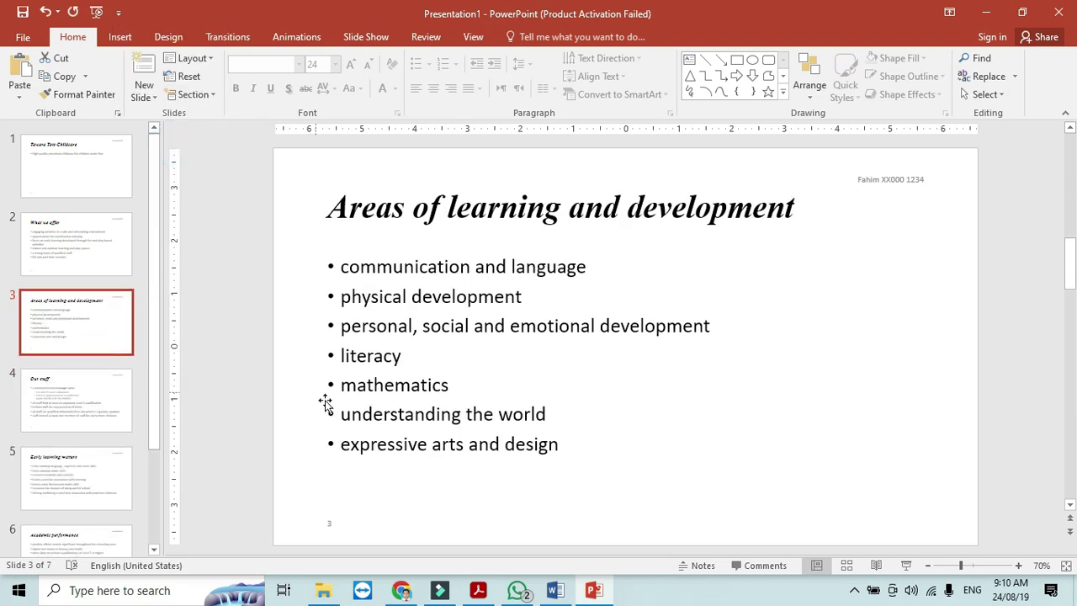
pyautogui.hotkey('alt', 'Tab')
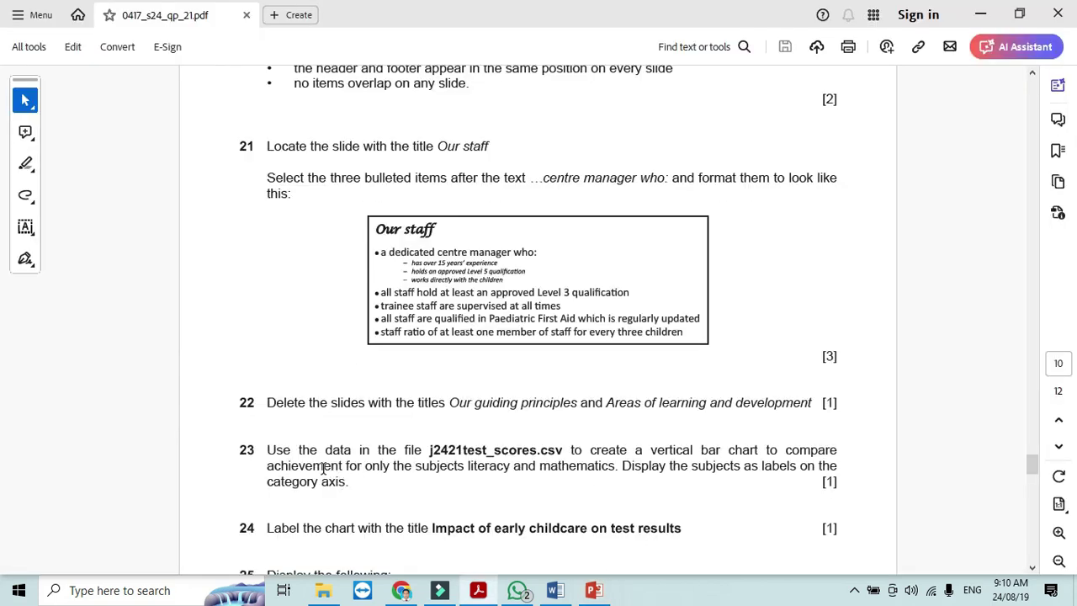
# - Scroll the question paper down to questions 22–25 on the j2421test_scores.csv bar chart
pyautogui.scroll(-3, 1034, 471)
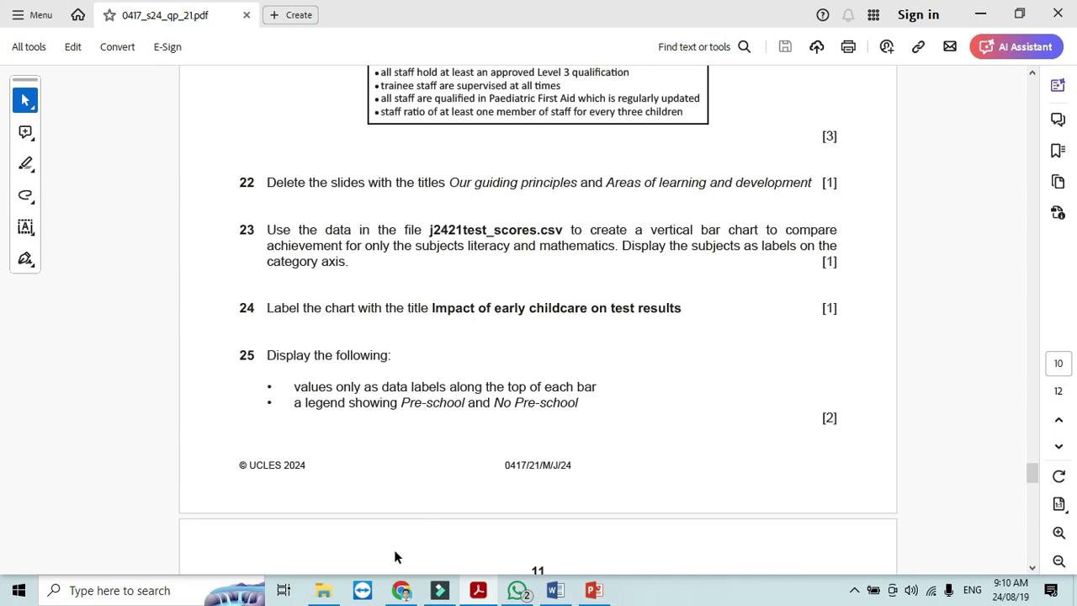
# - Open j2421test_scores.csv from the June 24 folder in Excel and maximize its window
pyautogui.click(324, 591)
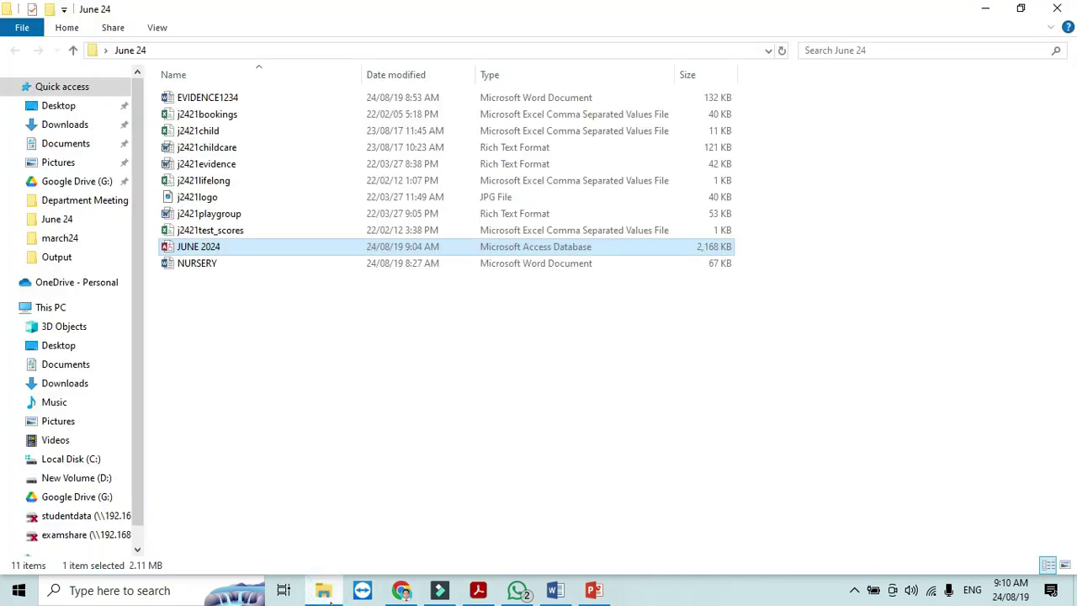
pyautogui.doubleClick(208, 232)
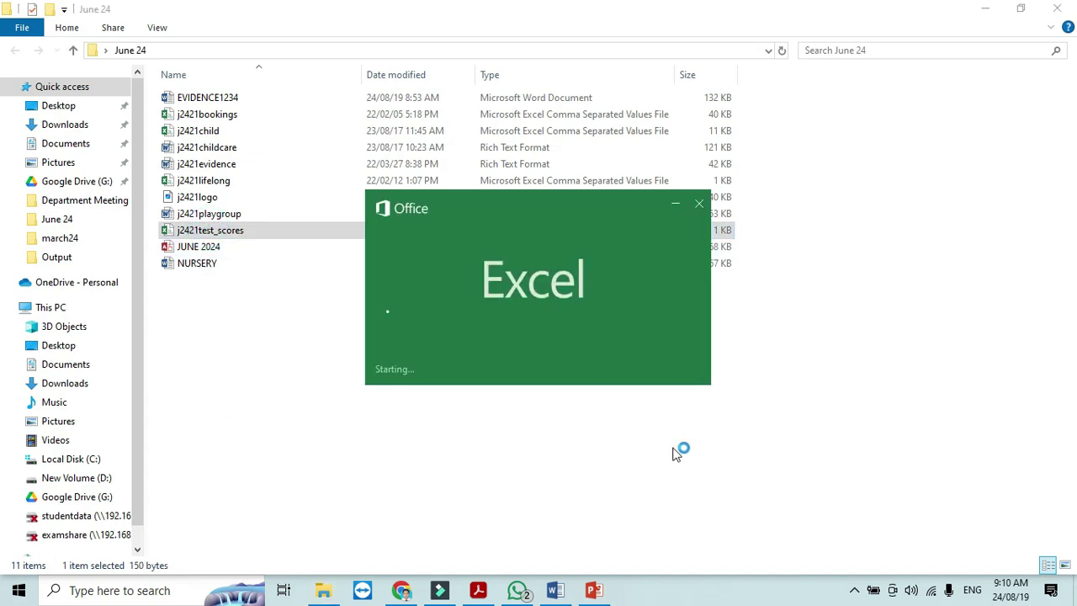
pyautogui.click(415, 69)
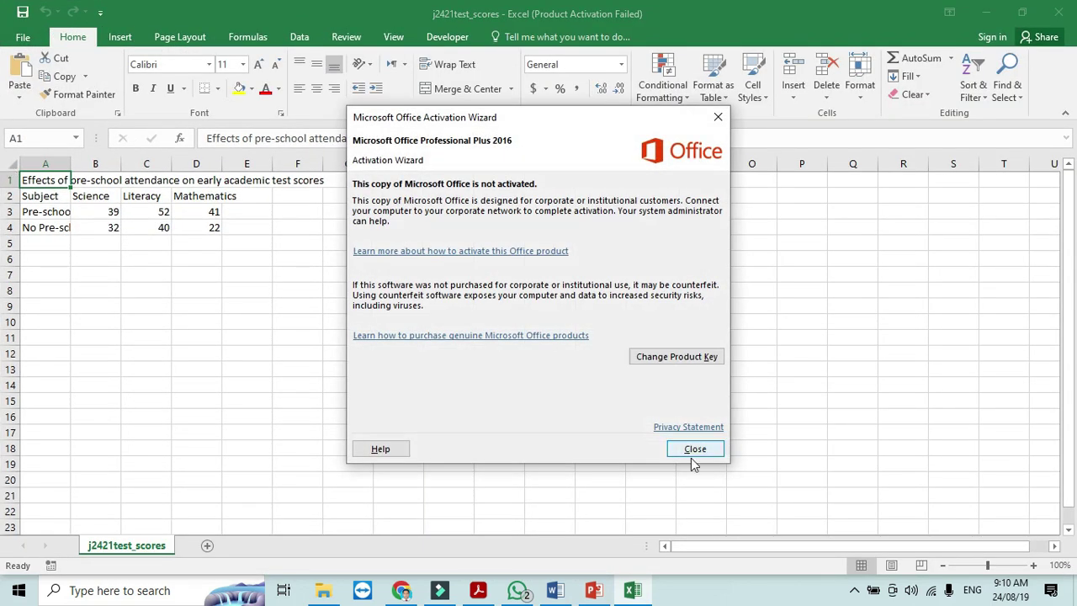
# - Dismiss the activation notice and AutoFit all columns of the test-scores sheet
pyautogui.click(695, 449)
pyautogui.click(11, 165)
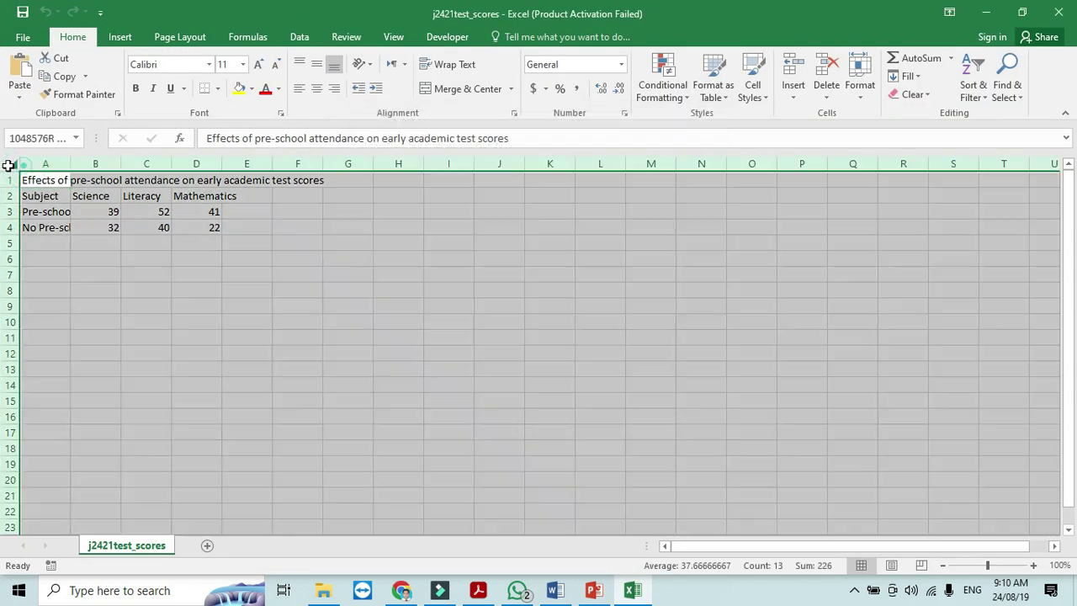
pyautogui.doubleClick(70, 168)
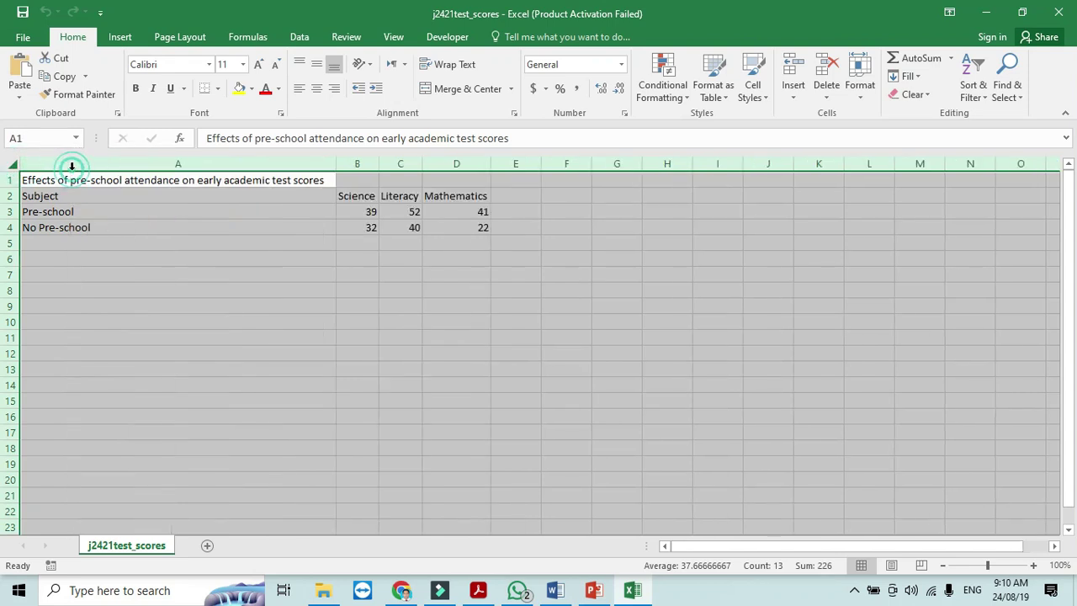
pyautogui.click(249, 368)
# - Check the exam question paper, then return to the j2421test_scores workbook
pyautogui.hotkey('alt', 'Tab')
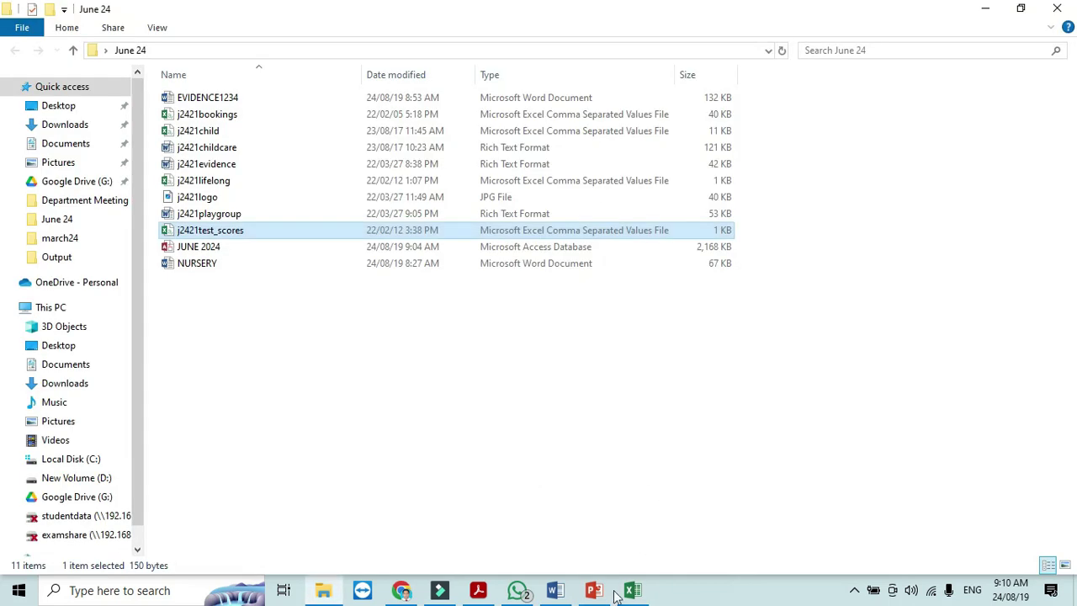
pyautogui.click(477, 589)
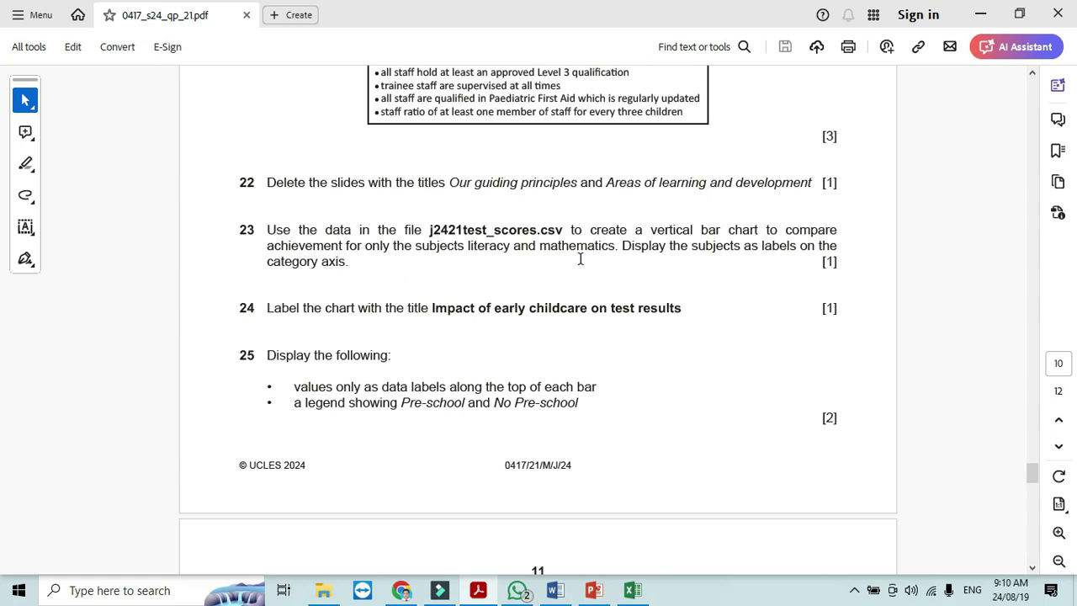
pyautogui.hotkey('alt', 'Tab')
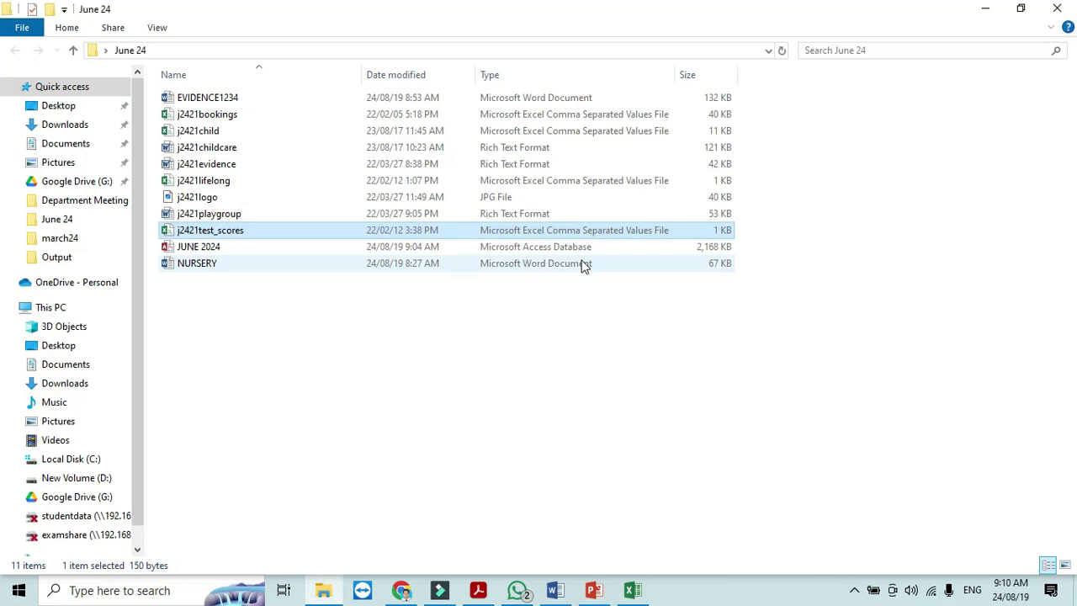
pyautogui.click(632, 590)
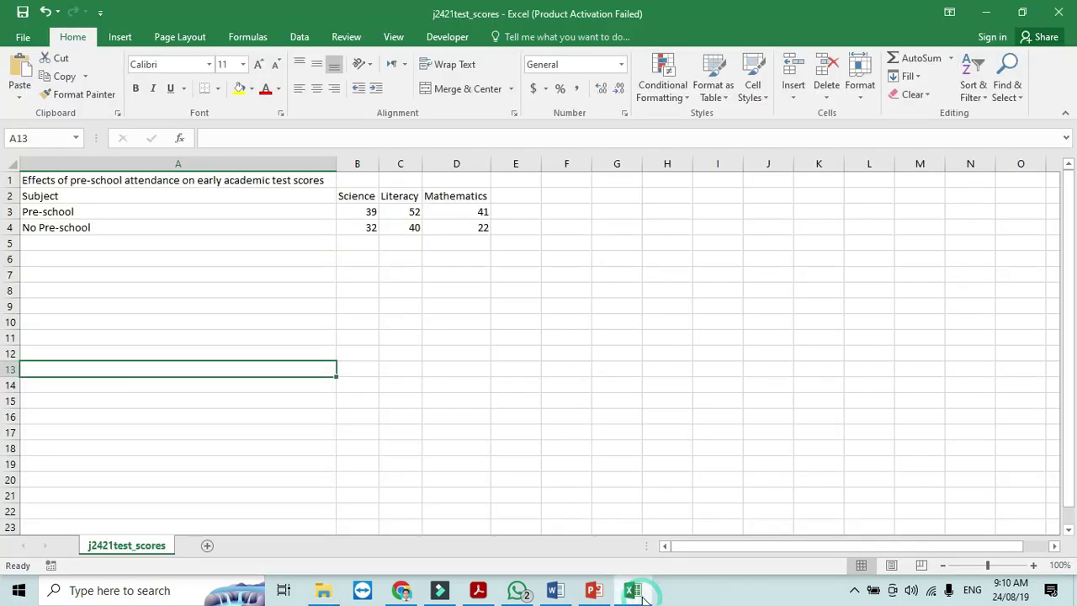
pyautogui.click(111, 214)
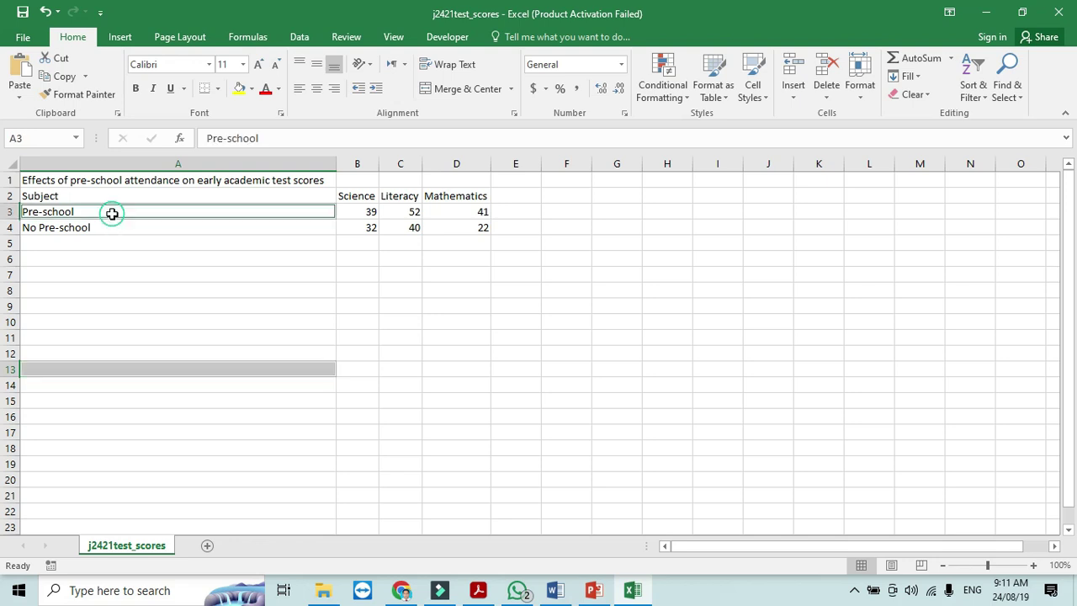
pyautogui.moveTo(112, 214); pyautogui.dragTo(111, 229)
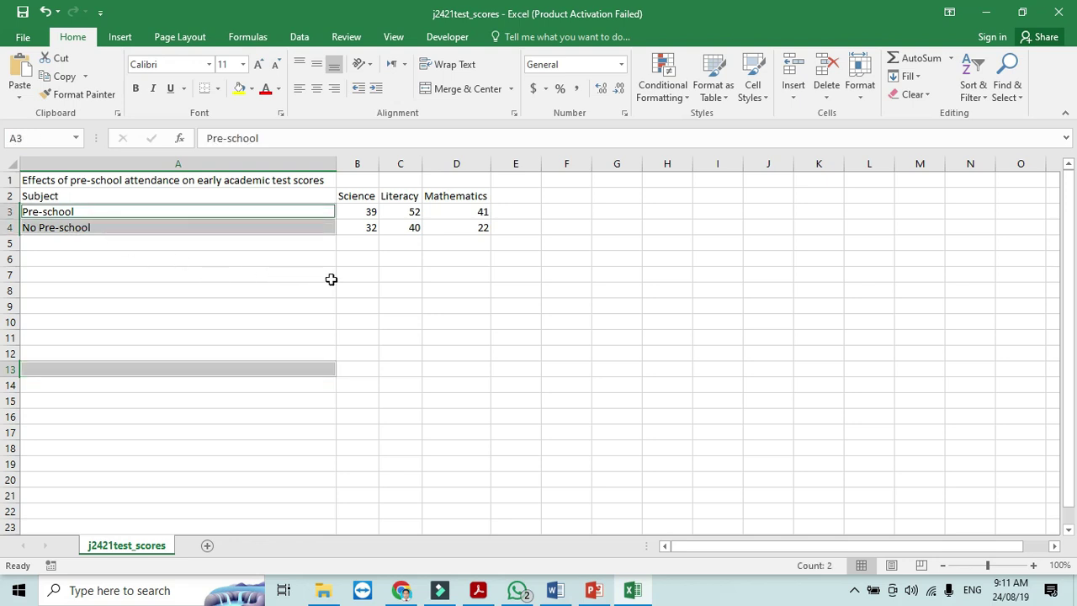
pyautogui.moveTo(410, 211); pyautogui.dragTo(479, 227)
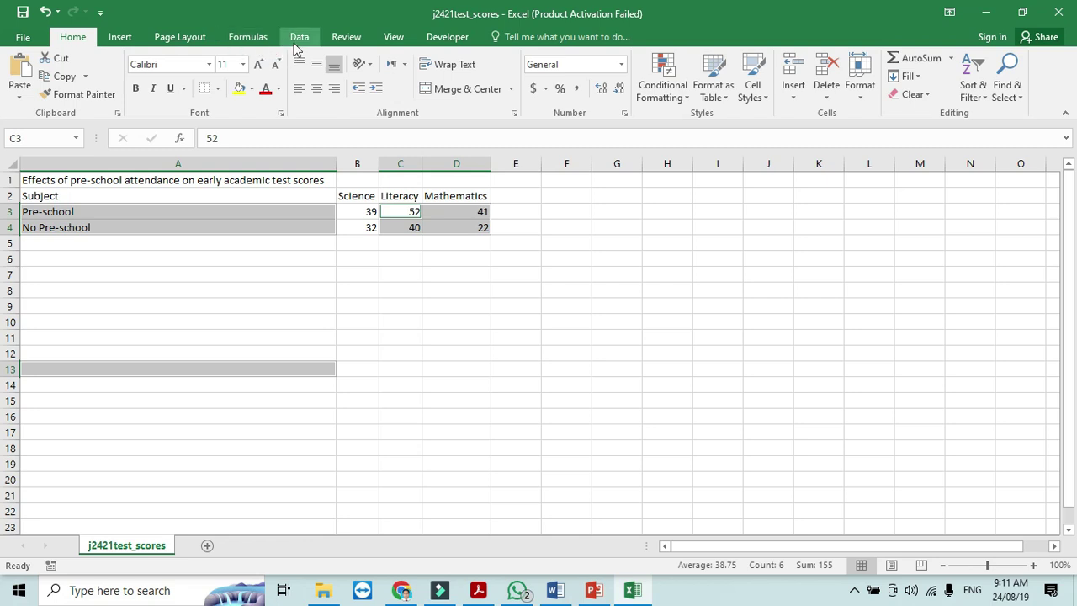
pyautogui.click(122, 39)
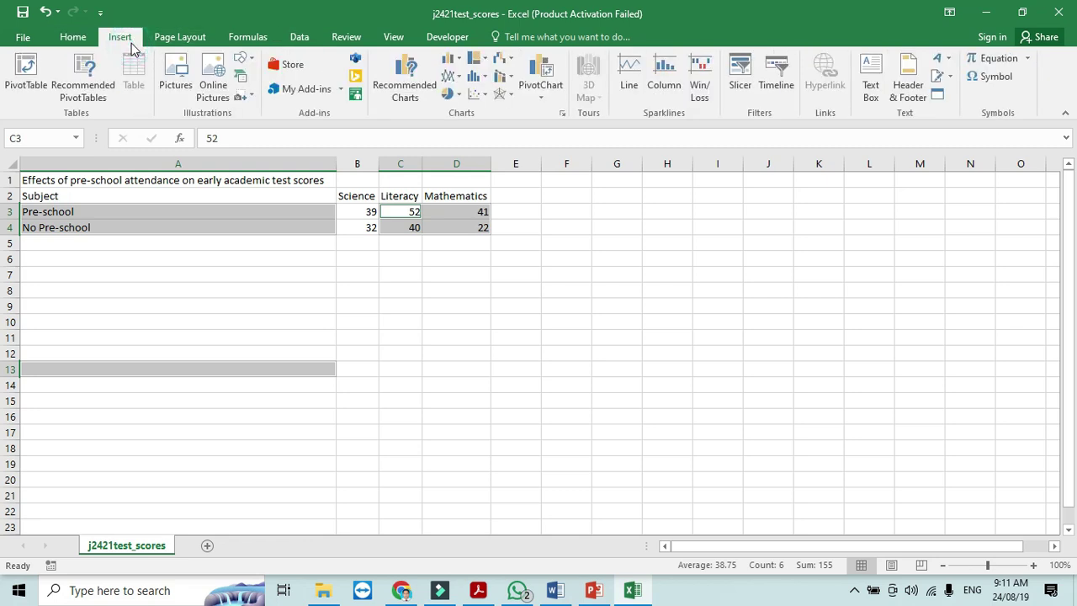
pyautogui.click(450, 61)
pyautogui.click(455, 111)
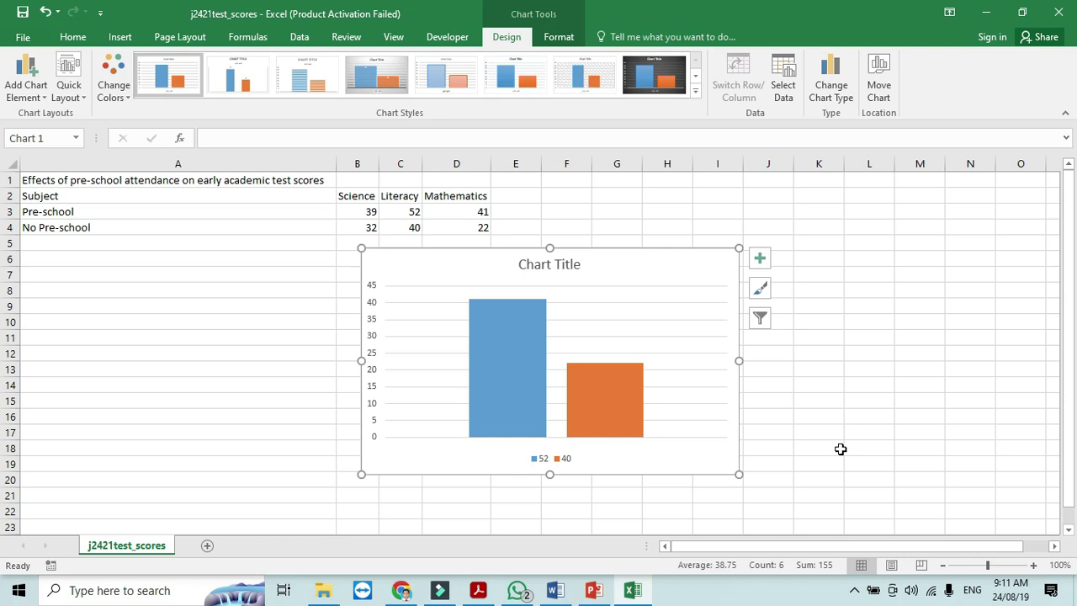
pyautogui.click(680, 268)
pyautogui.click(669, 259)
# - Delete the incorrect chart and select the labels A3:A4 plus Literacy scores C3:C4
pyautogui.press('Delete')
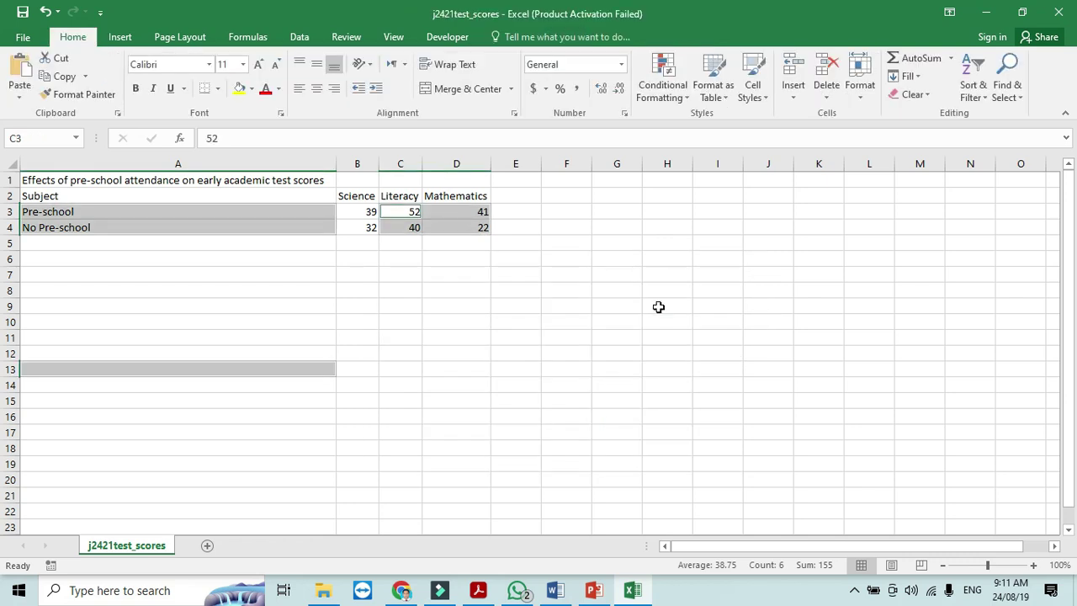
pyautogui.click(617, 368)
pyautogui.moveTo(134, 214); pyautogui.dragTo(135, 227)
pyautogui.moveTo(403, 212); pyautogui.dragTo(401, 243)
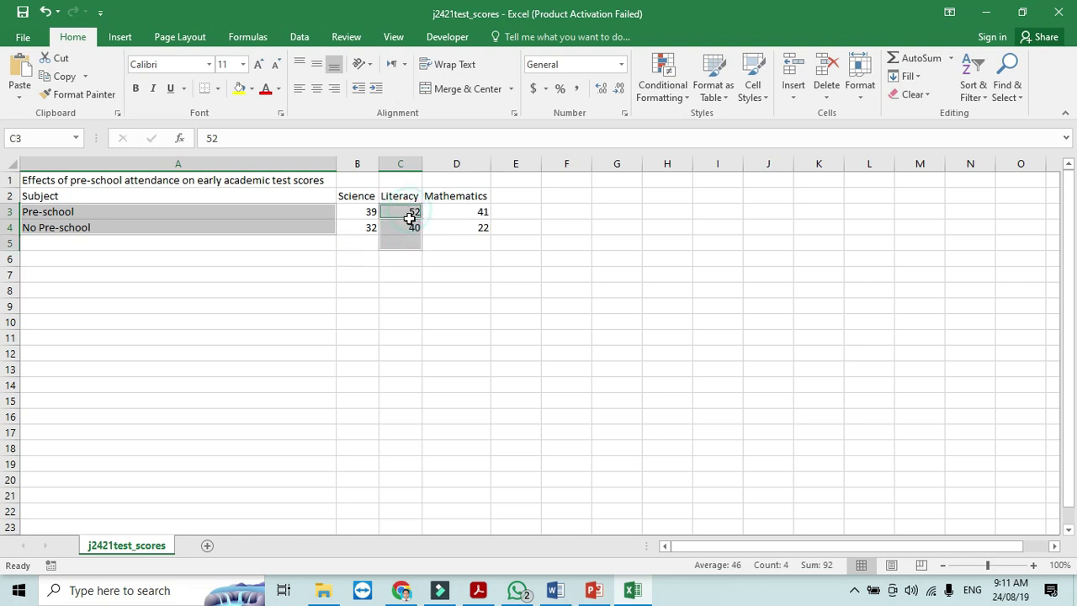
pyautogui.keyDown('ctrl'); pyautogui.click(440, 246); pyautogui.keyUp('ctrl')
pyautogui.click(313, 244)
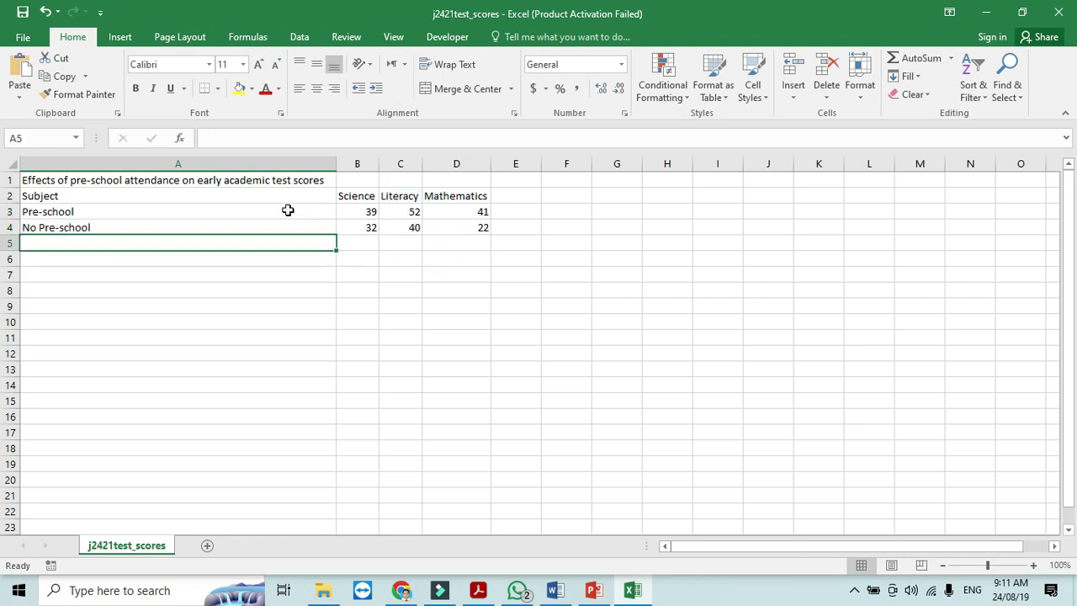
pyautogui.moveTo(288, 211); pyautogui.dragTo(289, 227)
pyautogui.moveTo(395, 213); pyautogui.dragTo(443, 228)
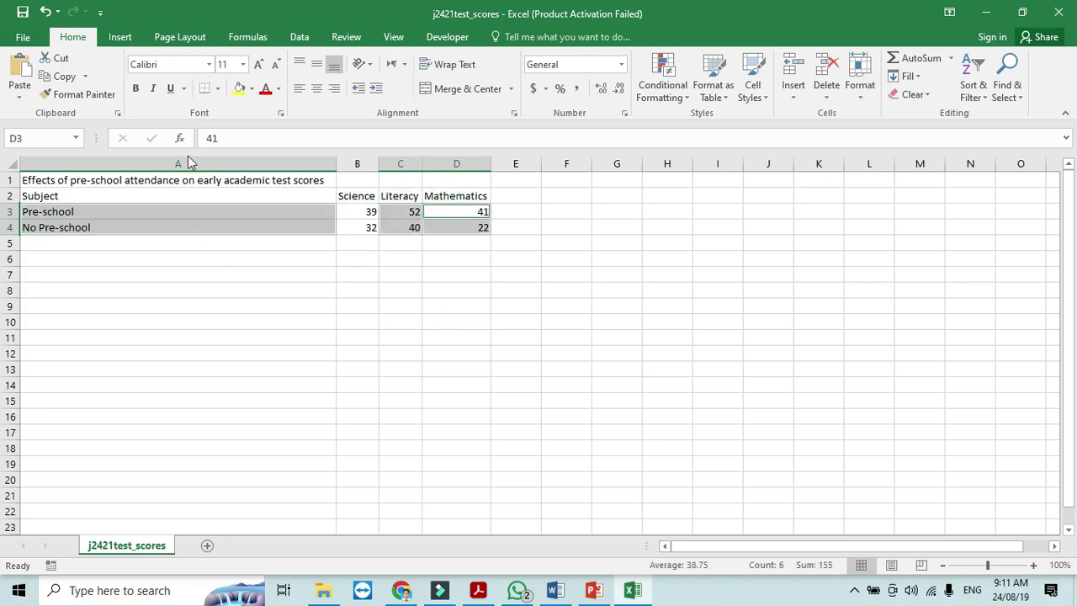
# - Insert a clustered column chart from the selected scores
pyautogui.click(120, 37)
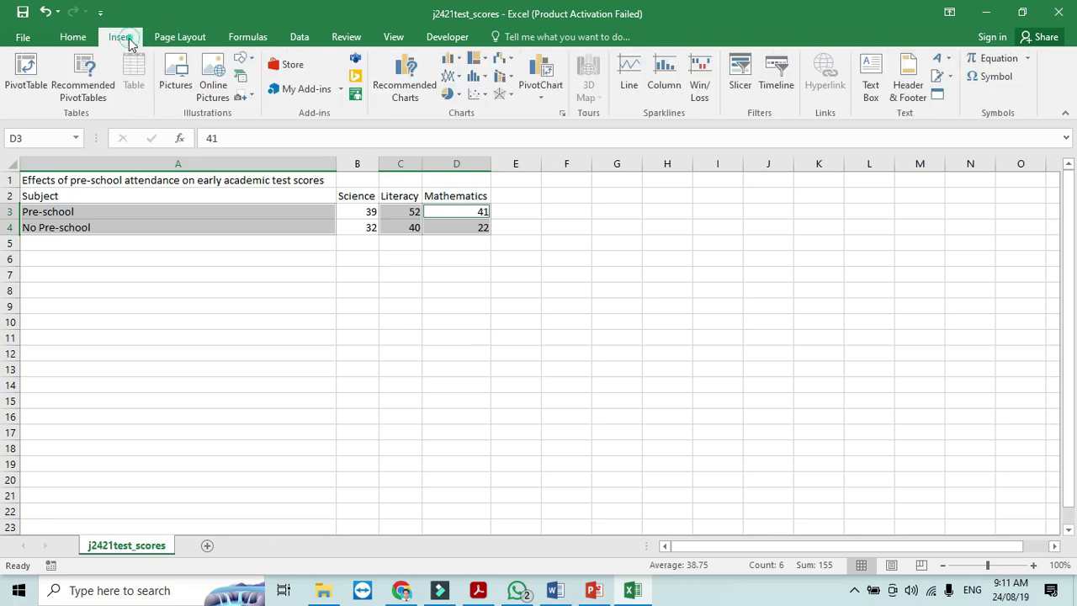
pyautogui.click(450, 59)
pyautogui.click(463, 107)
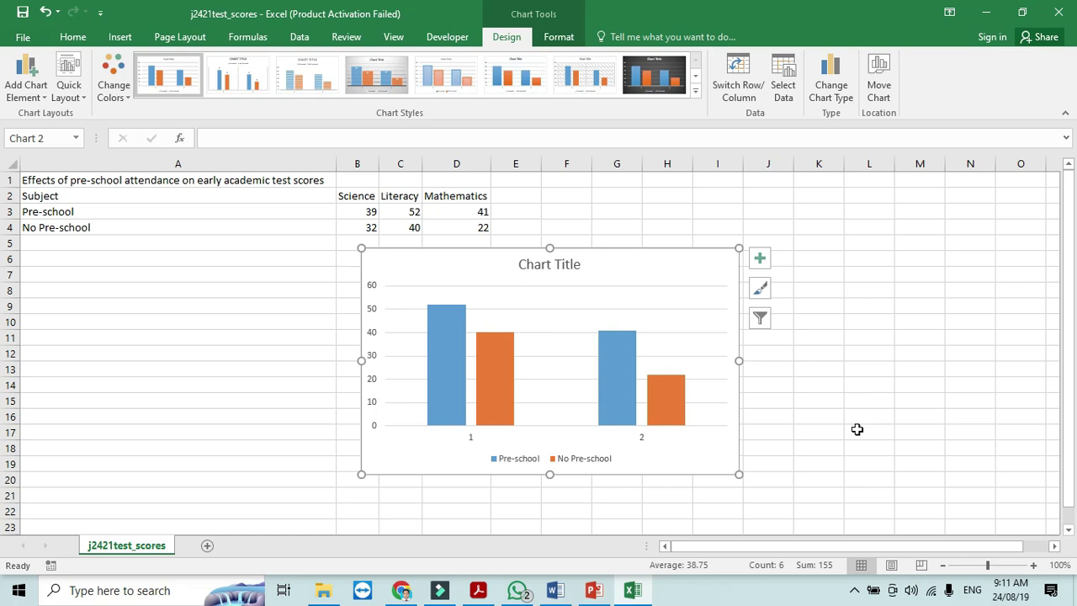
# - Copy the title 'Impact of early childcare on test results' from question 24 of the exam paper
pyautogui.hotkey('alt', 'Tab')
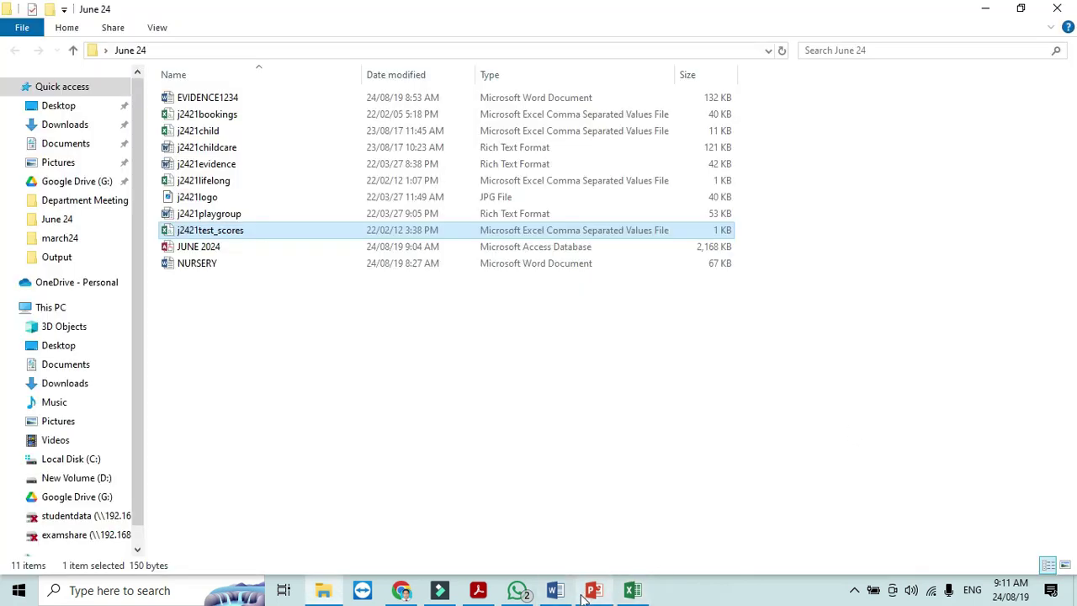
pyautogui.click(477, 592)
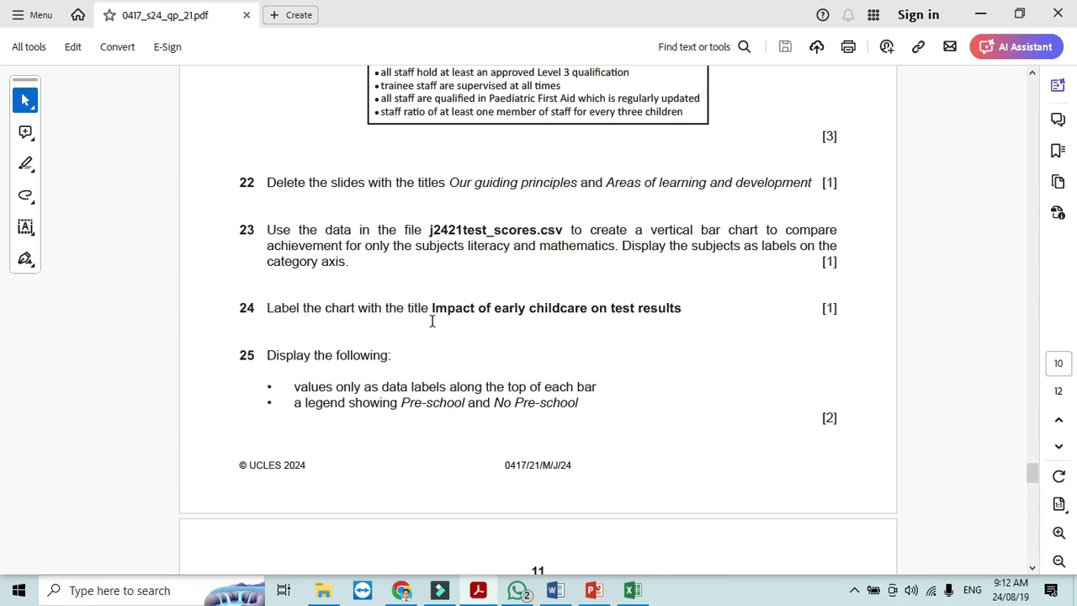
pyautogui.moveTo(433, 309); pyautogui.dragTo(663, 309)
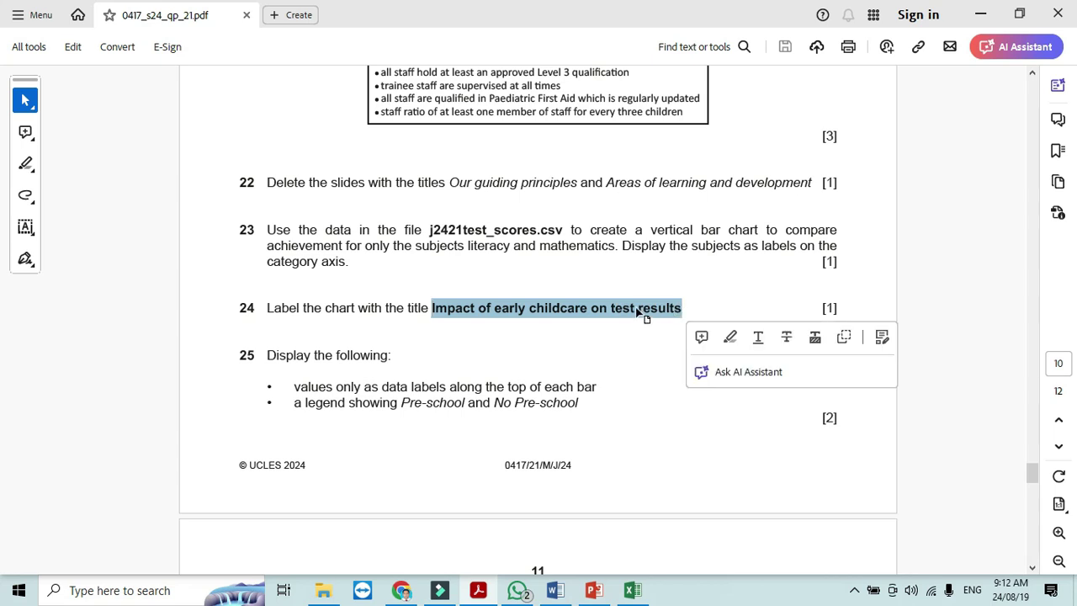
pyautogui.rightClick(645, 311)
pyautogui.click(661, 35)
pyautogui.hotkey('alt', 'Tab')
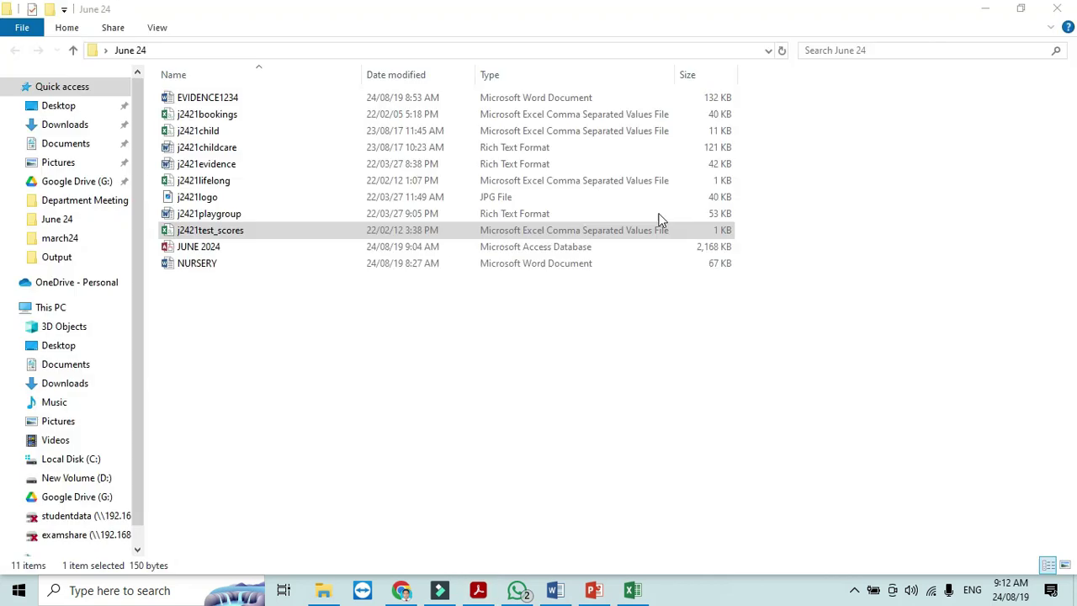
# - Replace the chart's placeholder title with the pasted 'Impact of early childcare on test results'
pyautogui.click(626, 592)
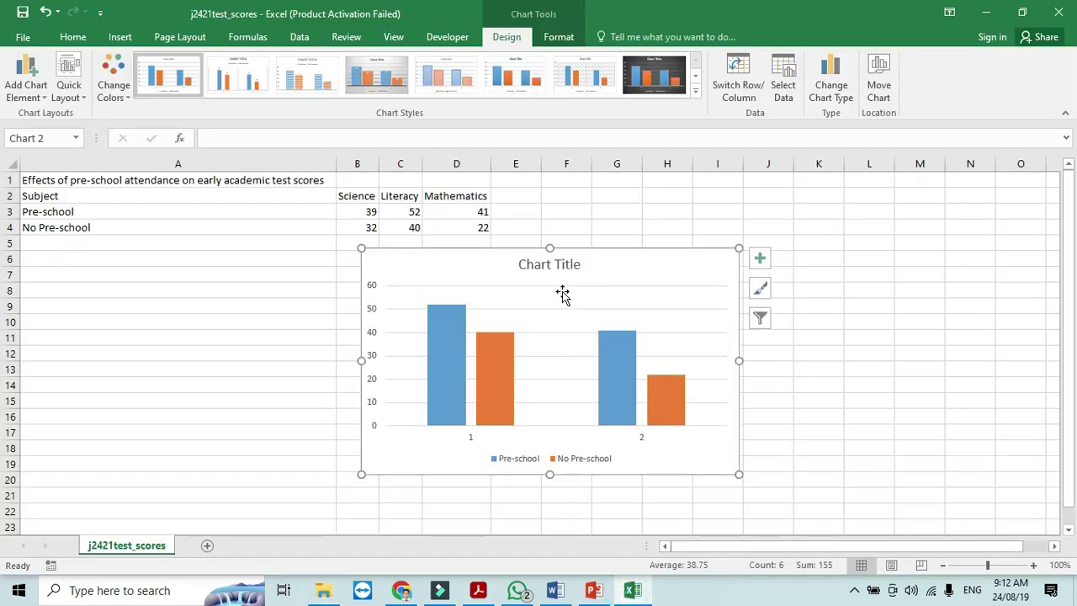
pyautogui.click(564, 264)
pyautogui.moveTo(579, 263); pyautogui.dragTo(510, 267)
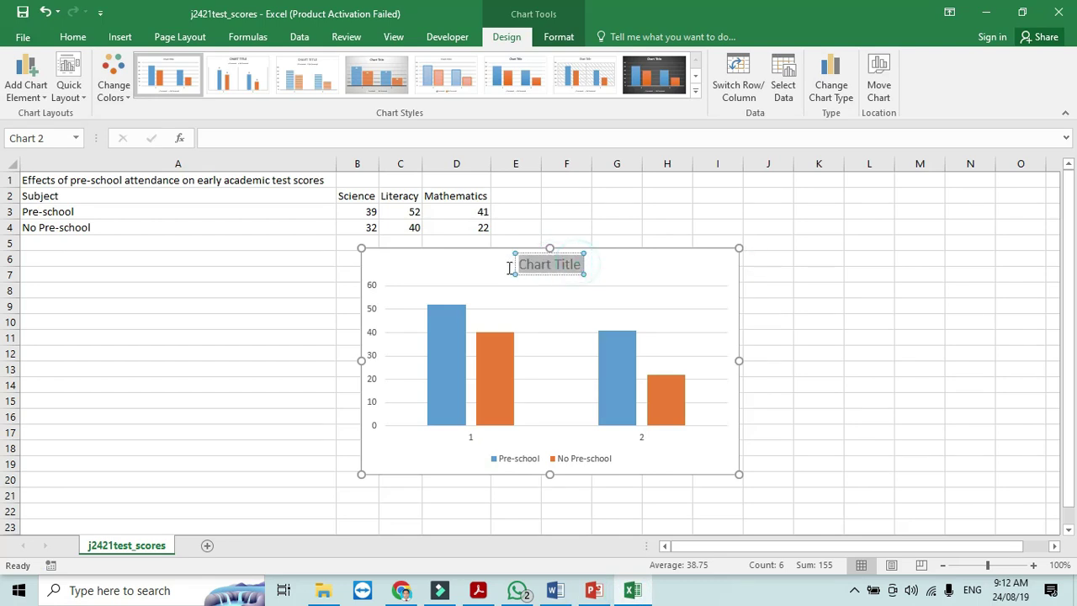
pyautogui.hotkey('ctrl', 'v')
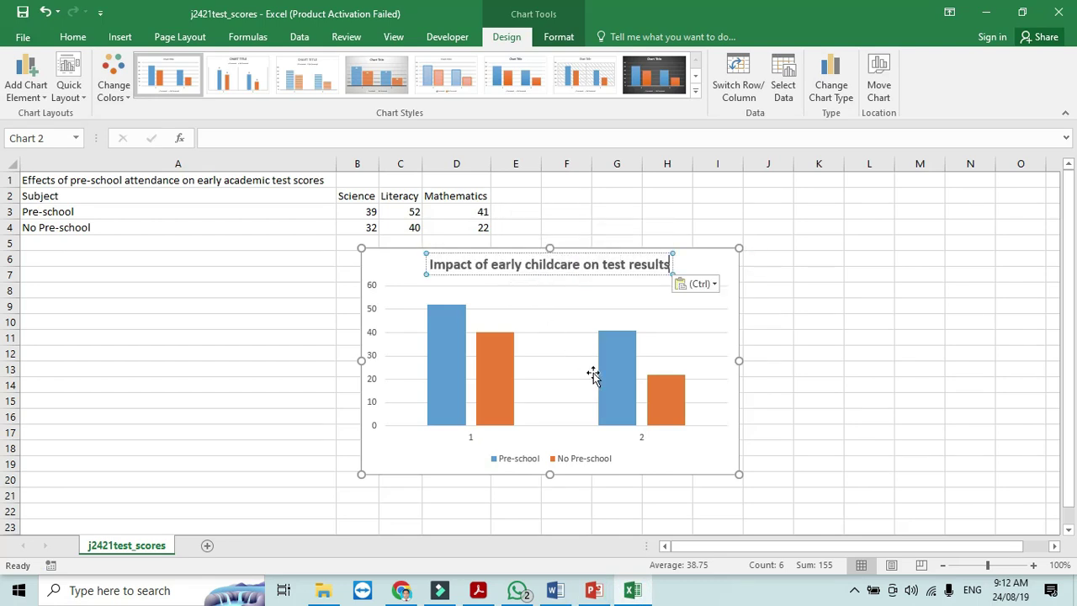
# - Review the exam paper PDF for the next chart requirement
pyautogui.hotkey('alt', 'Tab')
pyautogui.click(478, 590)
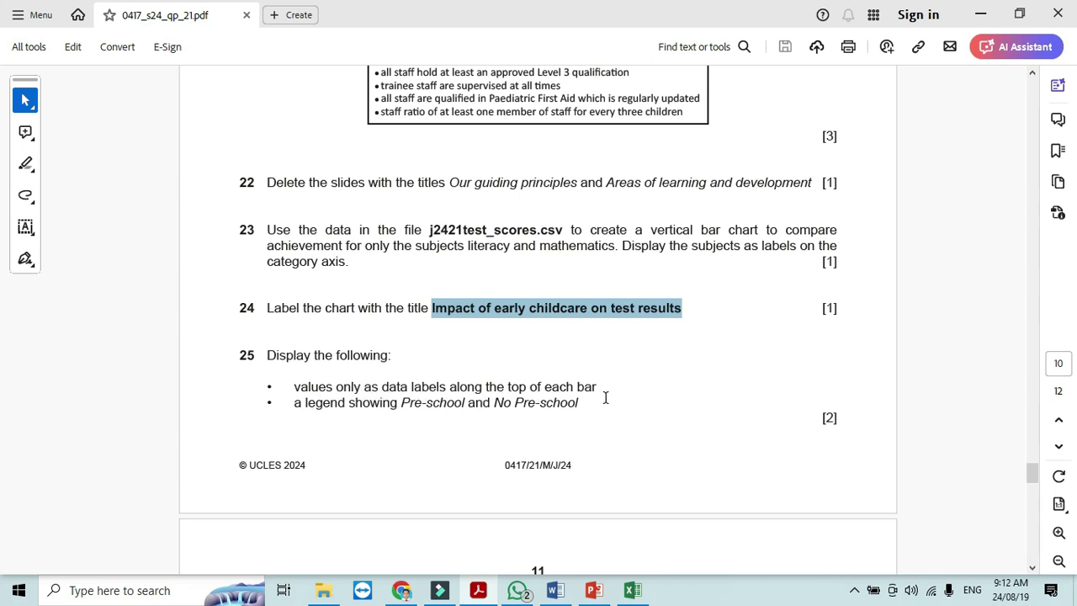
pyautogui.hotkey('alt', 'Tab')
# - Turn on chart data labels showing 52, 40, 41 and 22 above the bars
pyautogui.click(632, 590)
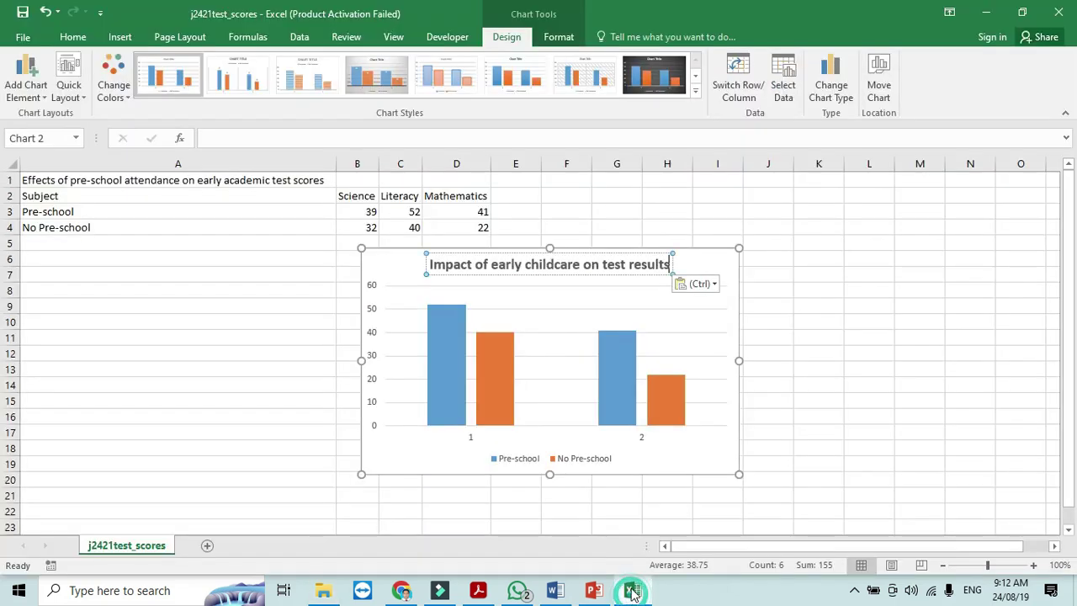
pyautogui.click(714, 254)
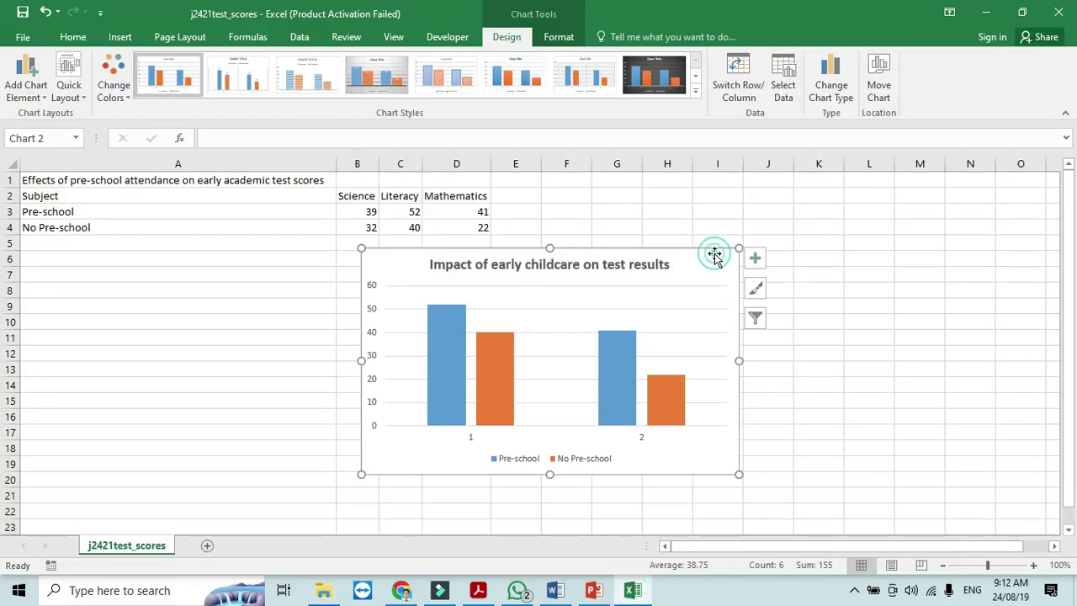
pyautogui.click(761, 263)
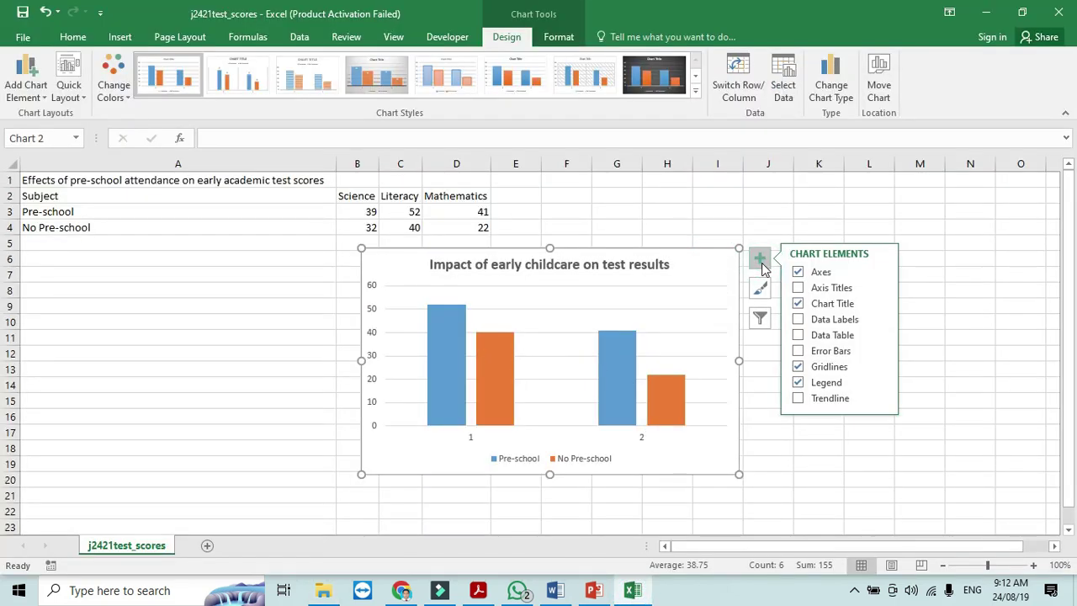
pyautogui.click(799, 320)
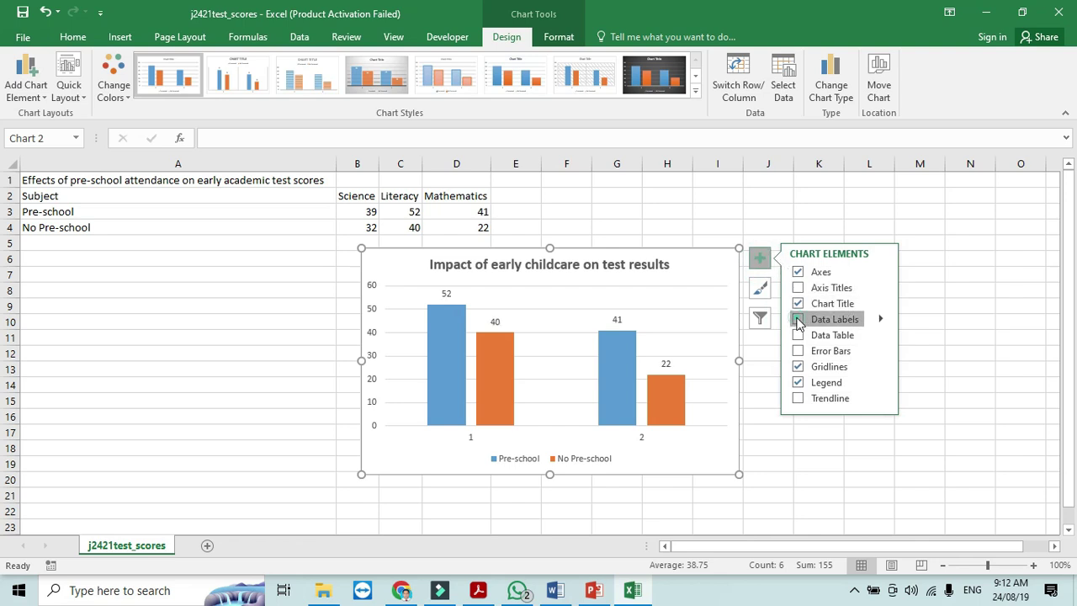
pyautogui.click(767, 434)
# - Compare the chart against the exam paper, scrolling to the next question, then return to Excel
pyautogui.hotkey('alt', 'Tab')
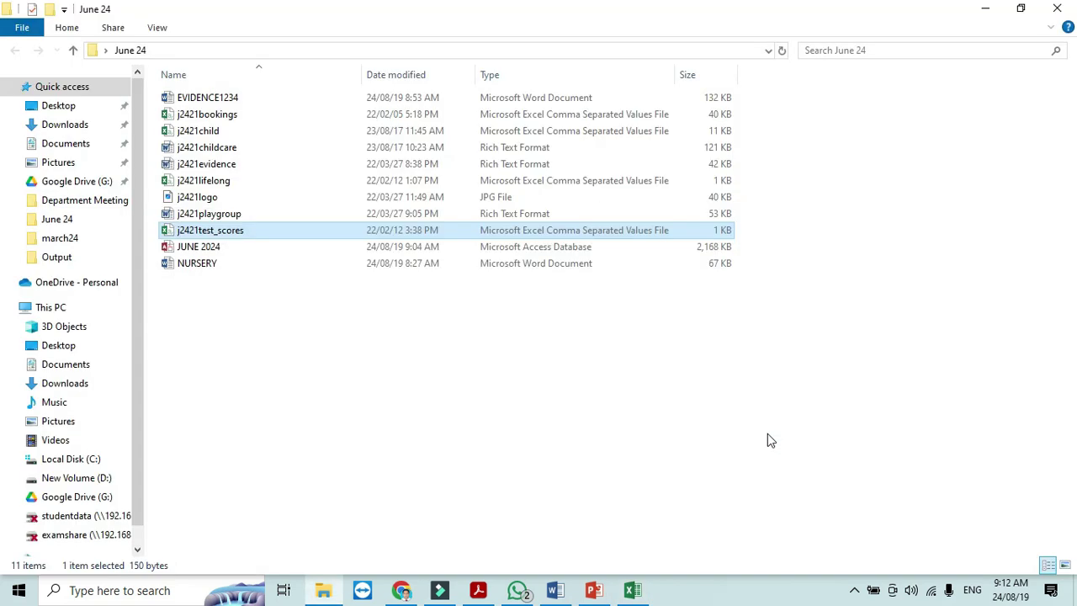
pyautogui.click(478, 590)
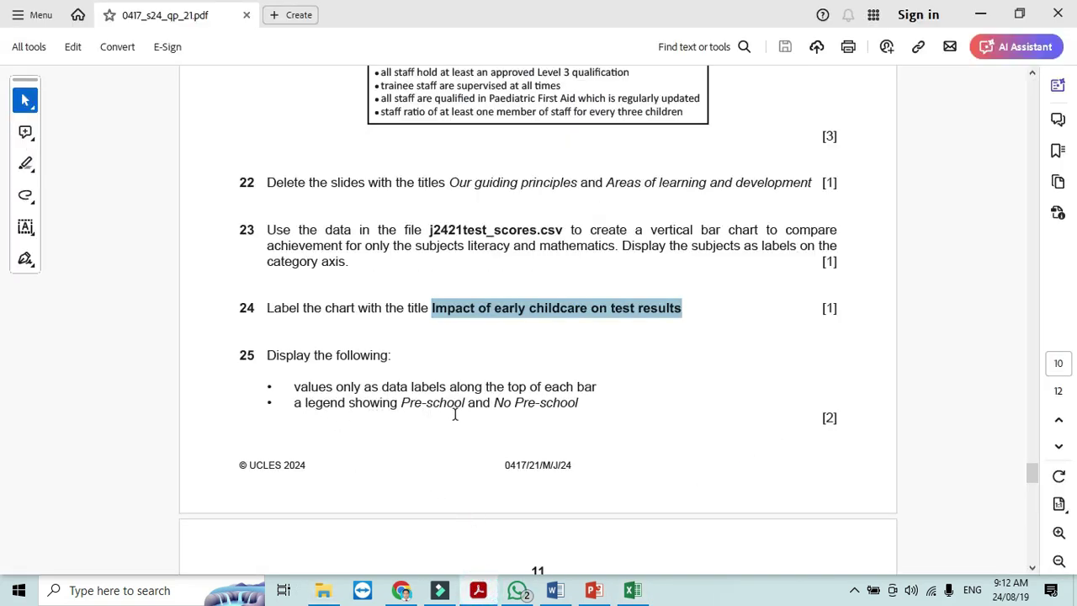
pyautogui.click(632, 590)
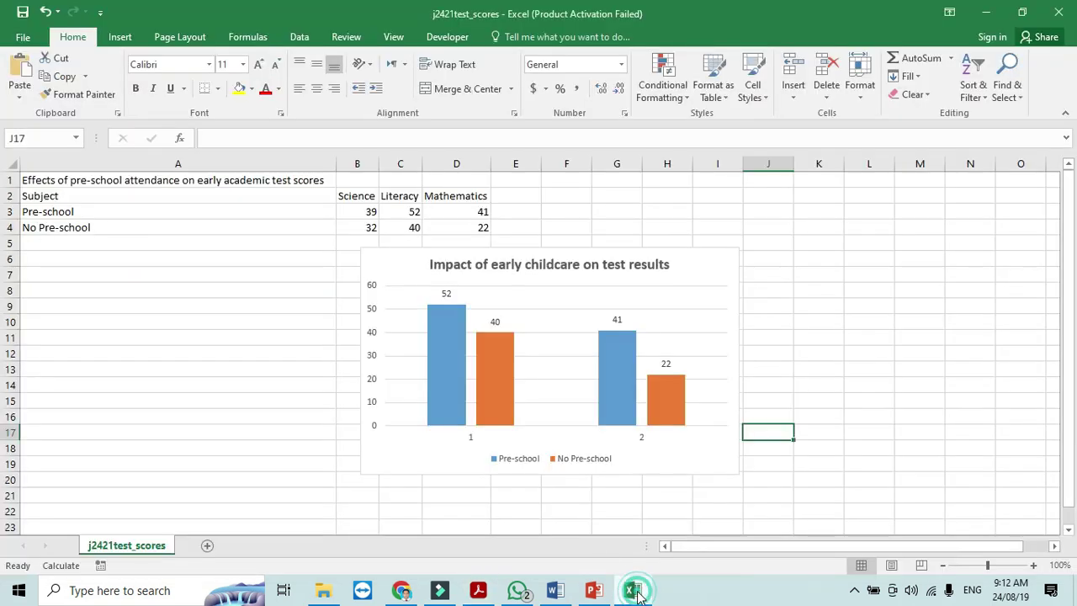
pyautogui.click(584, 465)
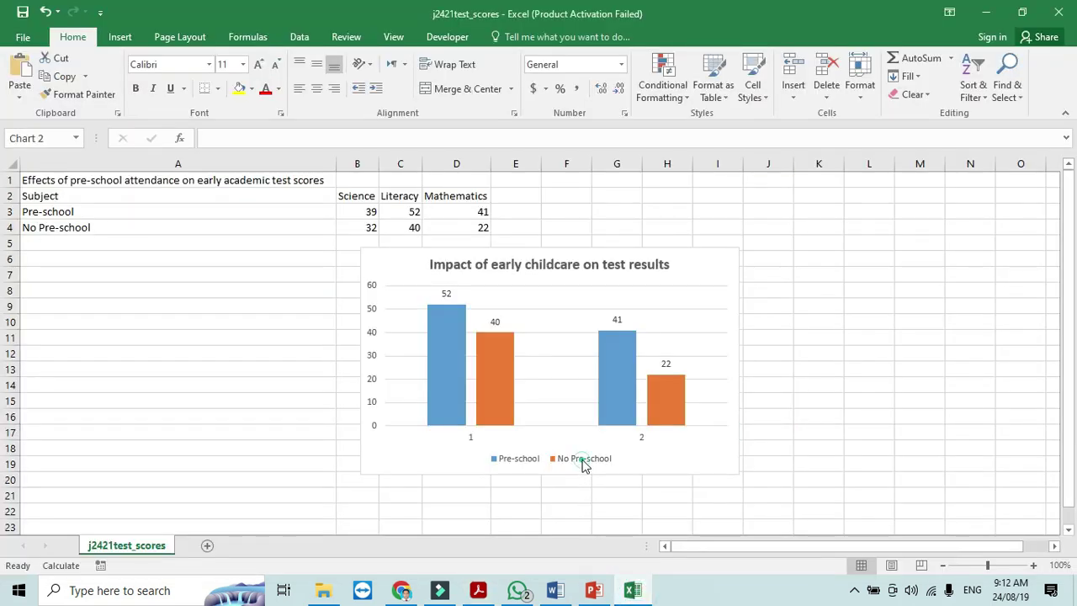
pyautogui.click(669, 509)
pyautogui.click(478, 590)
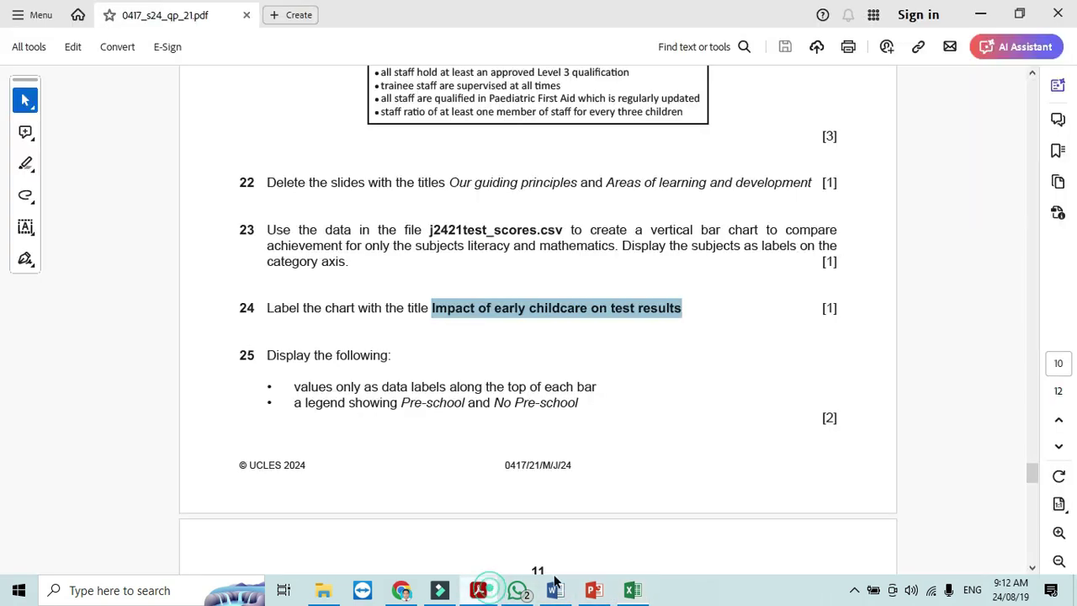
pyautogui.scroll(-3, 1036, 570)
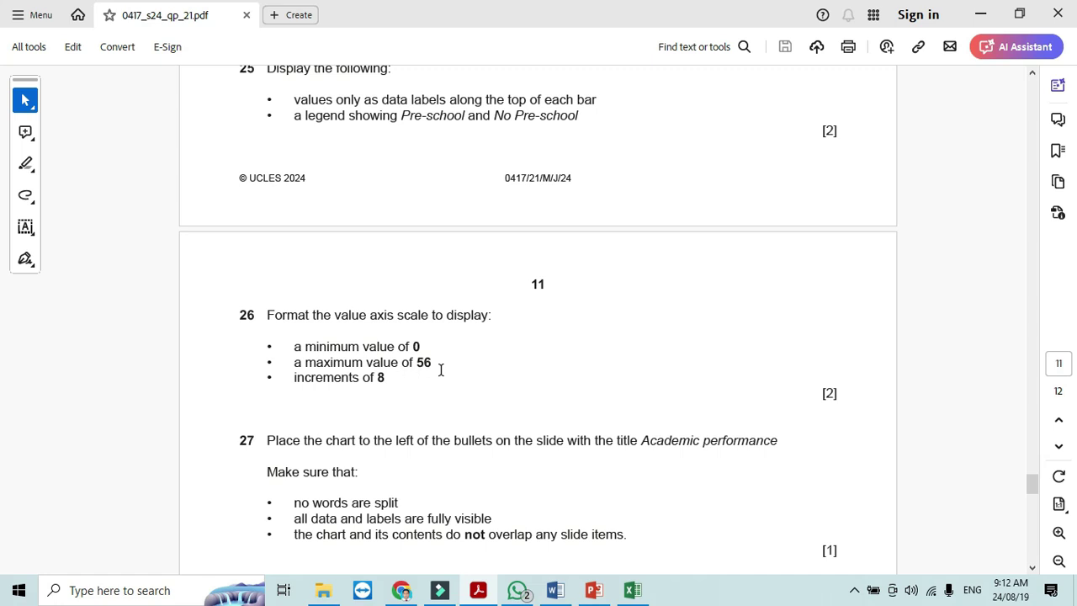
pyautogui.click(643, 591)
# - Select the chart's vertical value axis and open its formatting pane
pyautogui.click(695, 268)
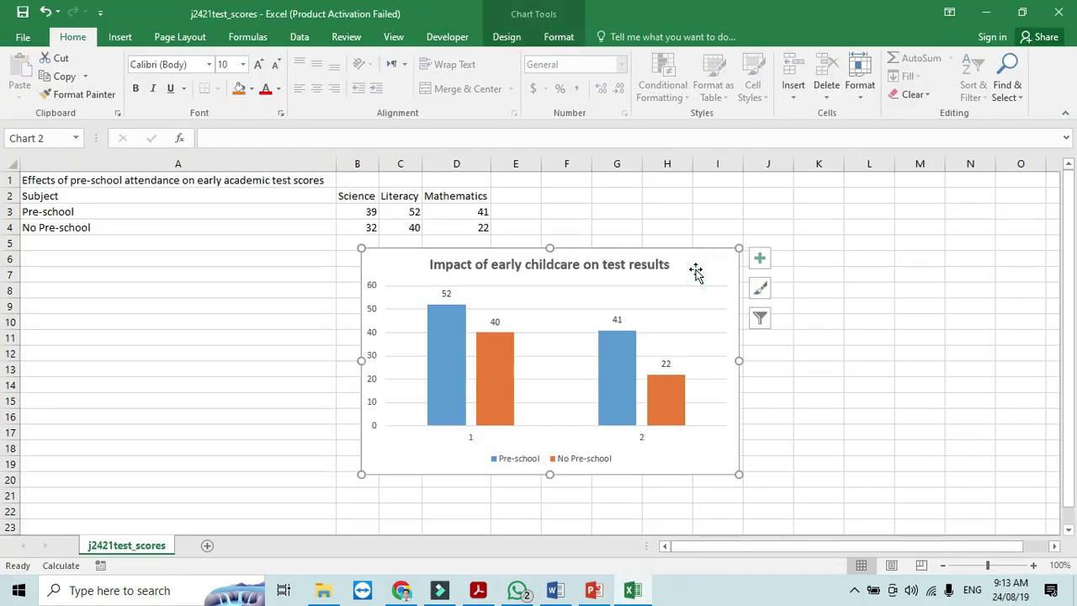
pyautogui.rightClick(704, 265)
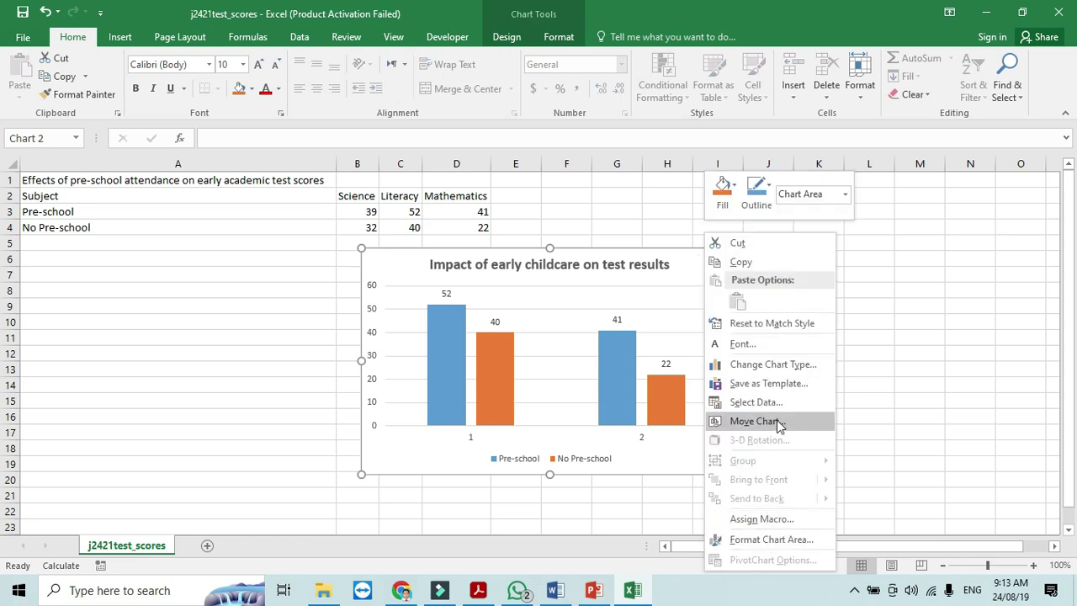
pyautogui.click(412, 464)
pyautogui.click(373, 411)
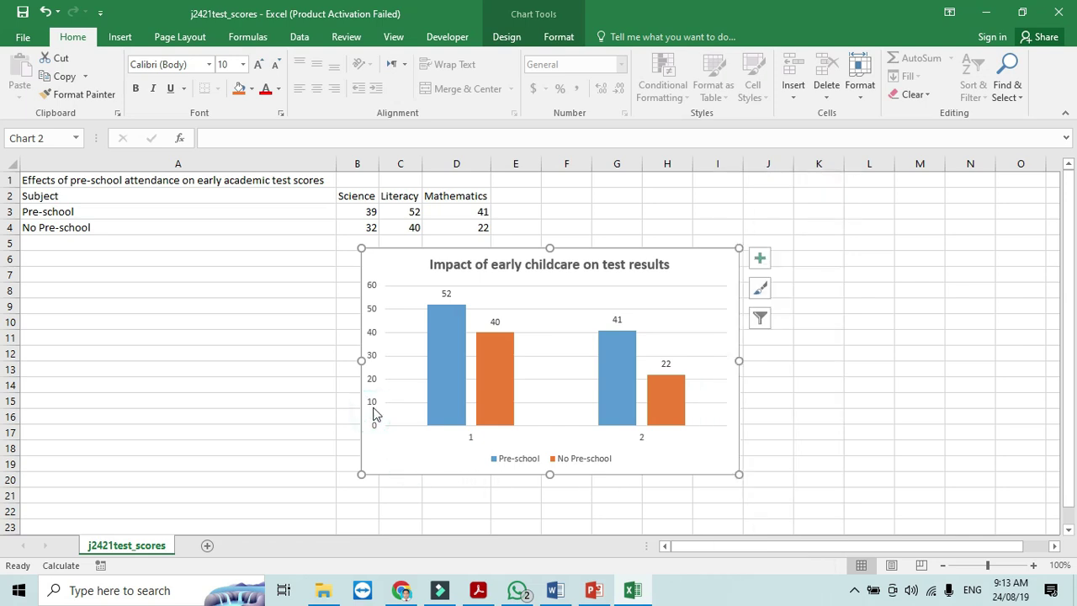
pyautogui.click(373, 391)
pyautogui.click(374, 340)
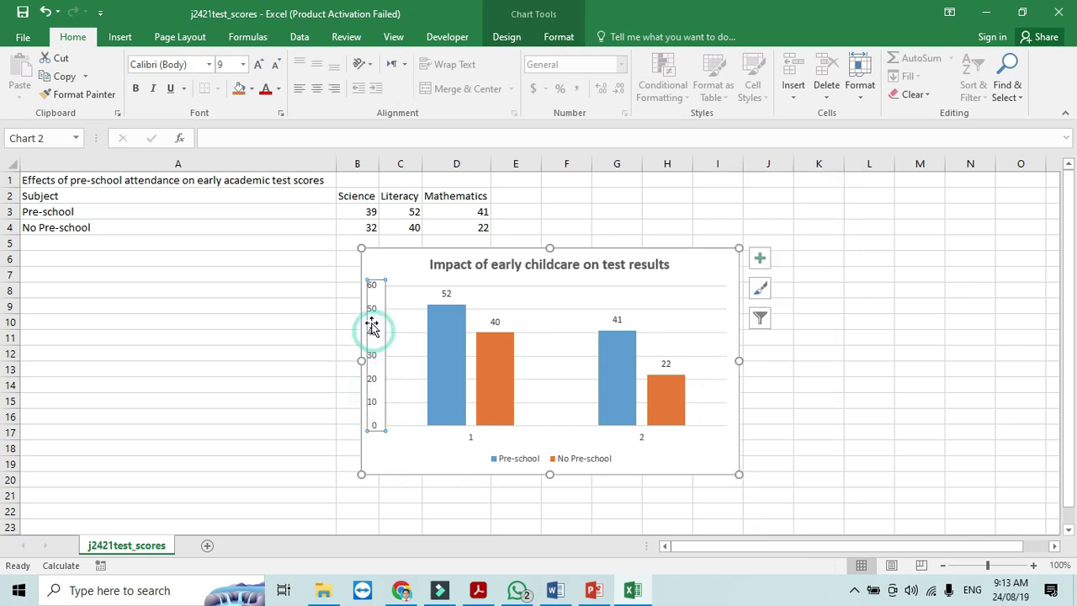
pyautogui.rightClick(374, 326)
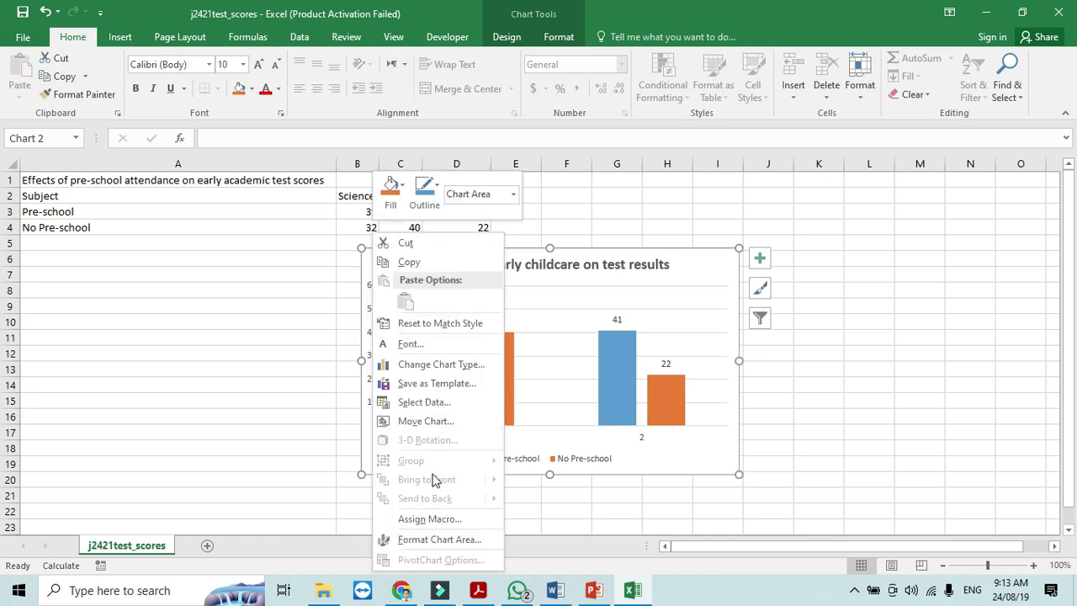
pyautogui.click(370, 427)
pyautogui.doubleClick(372, 408)
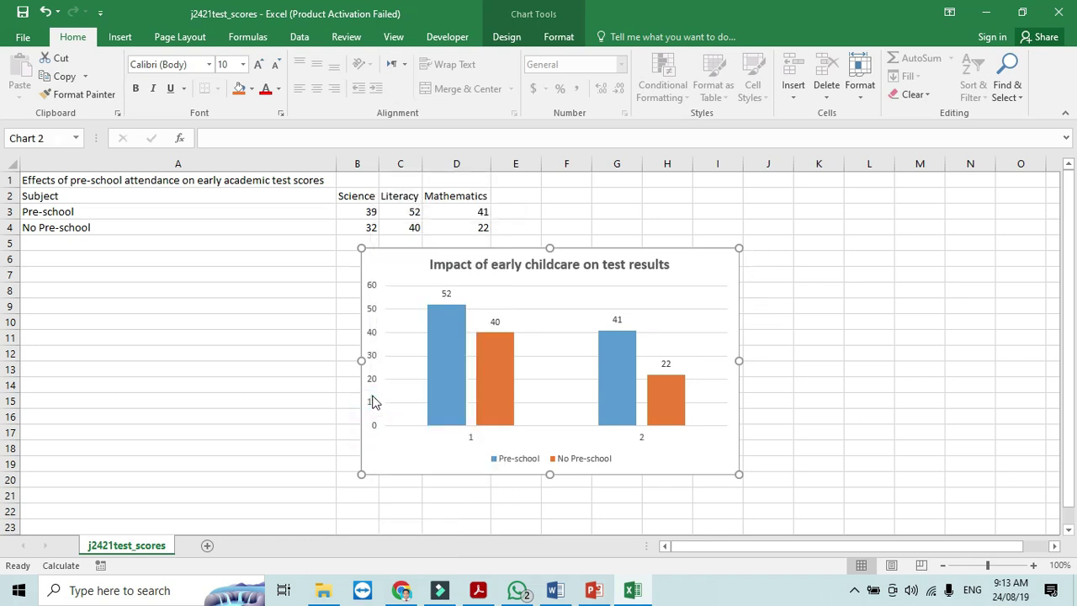
pyautogui.click(374, 402)
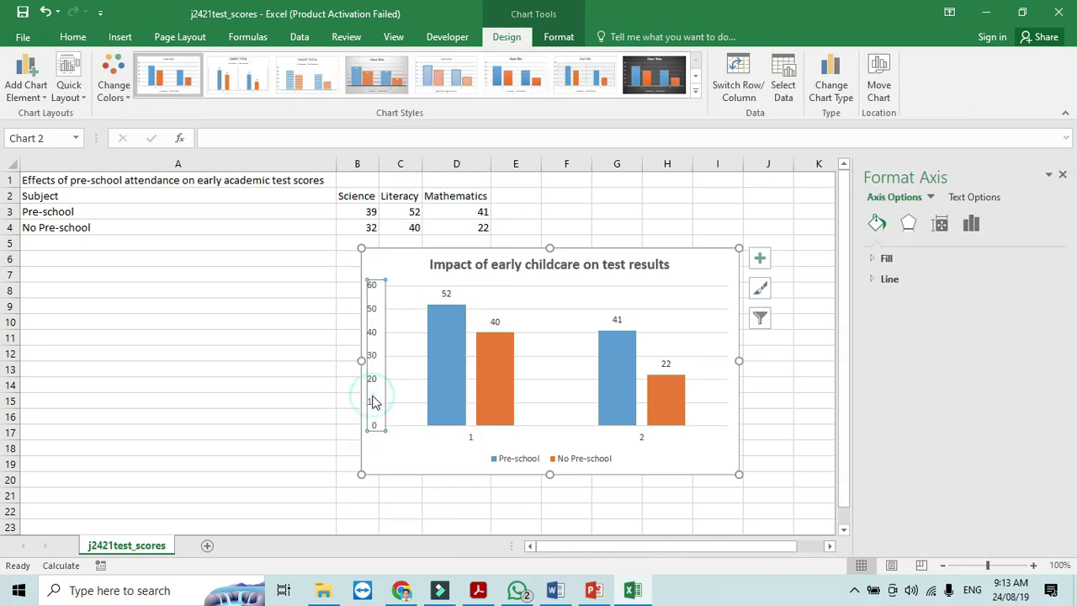
# - Set the value axis maximum to 56 and the major unit to 8
pyautogui.click(907, 227)
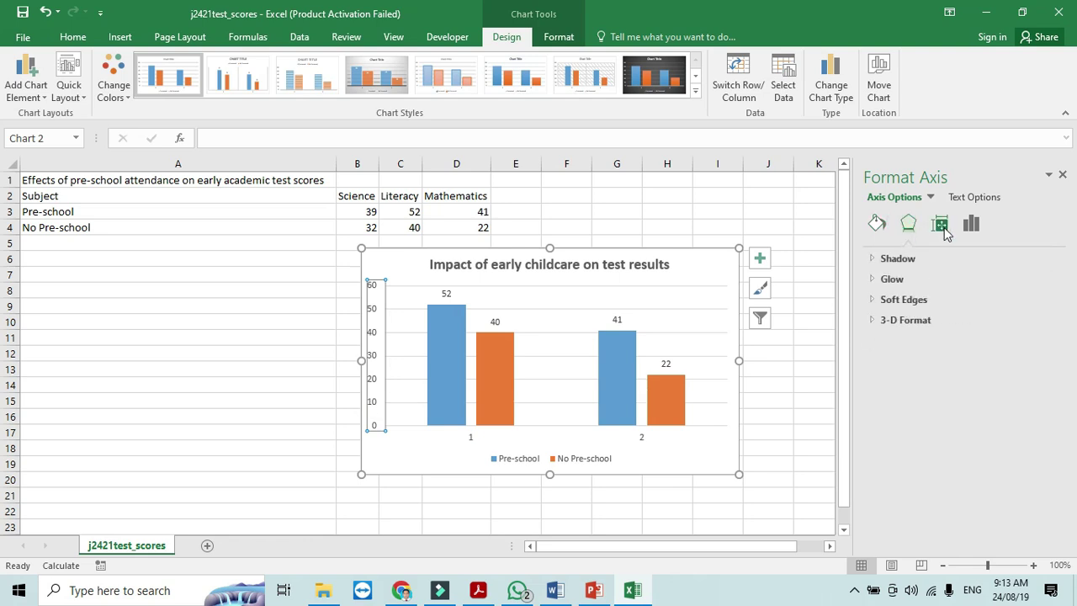
pyautogui.click(942, 227)
pyautogui.click(975, 227)
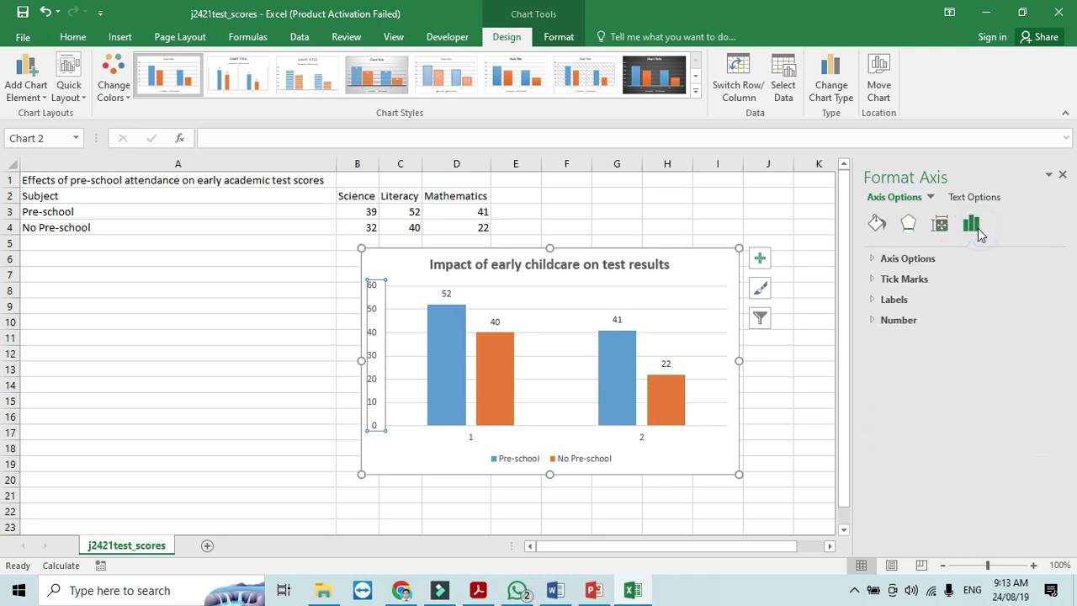
pyautogui.click(880, 261)
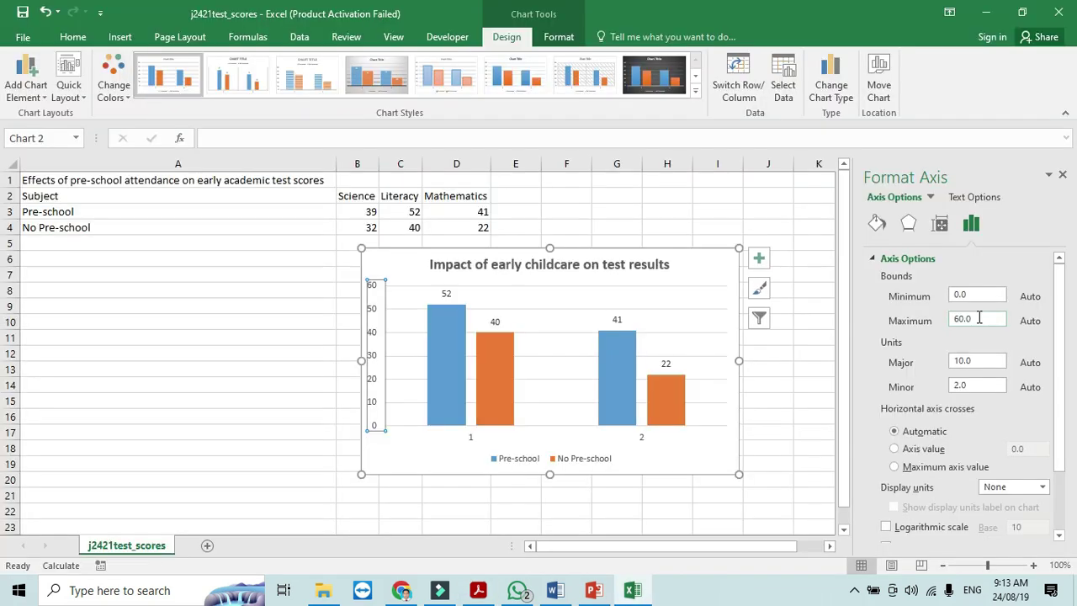
pyautogui.doubleClick(978, 318)
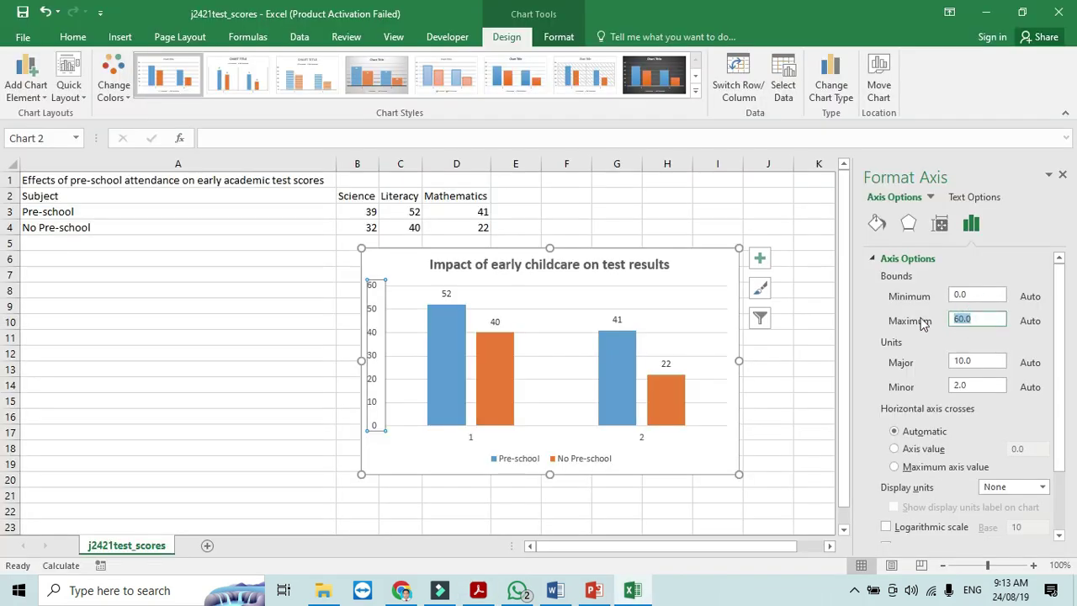
pyautogui.write('56')
pyautogui.doubleClick(991, 360)
pyautogui.write('8')
pyautogui.hotkey('alt', 'Tab')
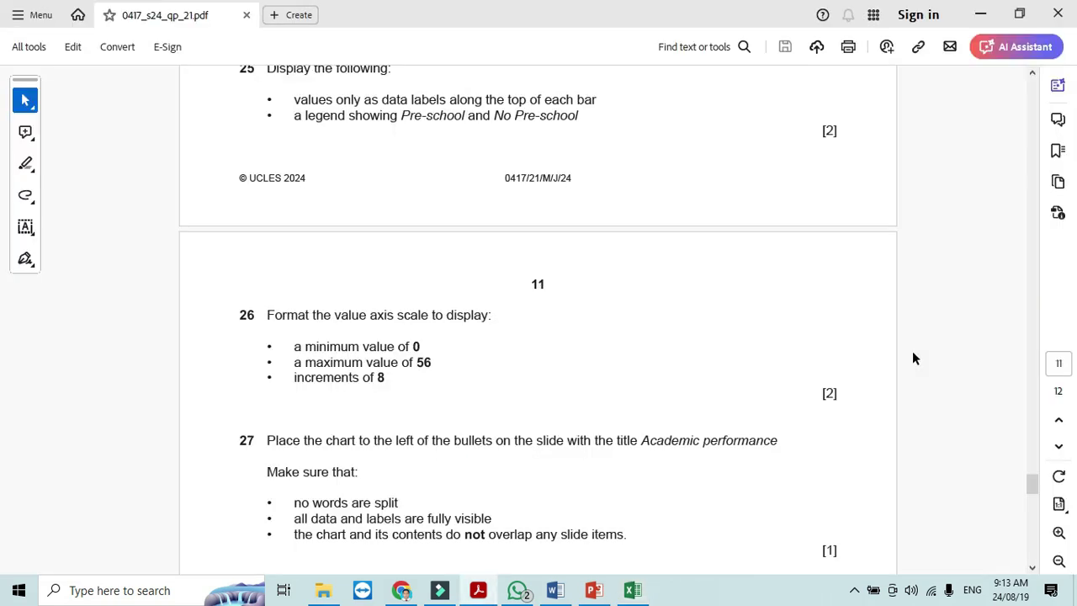
pyautogui.hotkey('alt', 'Tab')
# - Apply the major unit and check question 27 in the exam paper
pyautogui.click(770, 383)
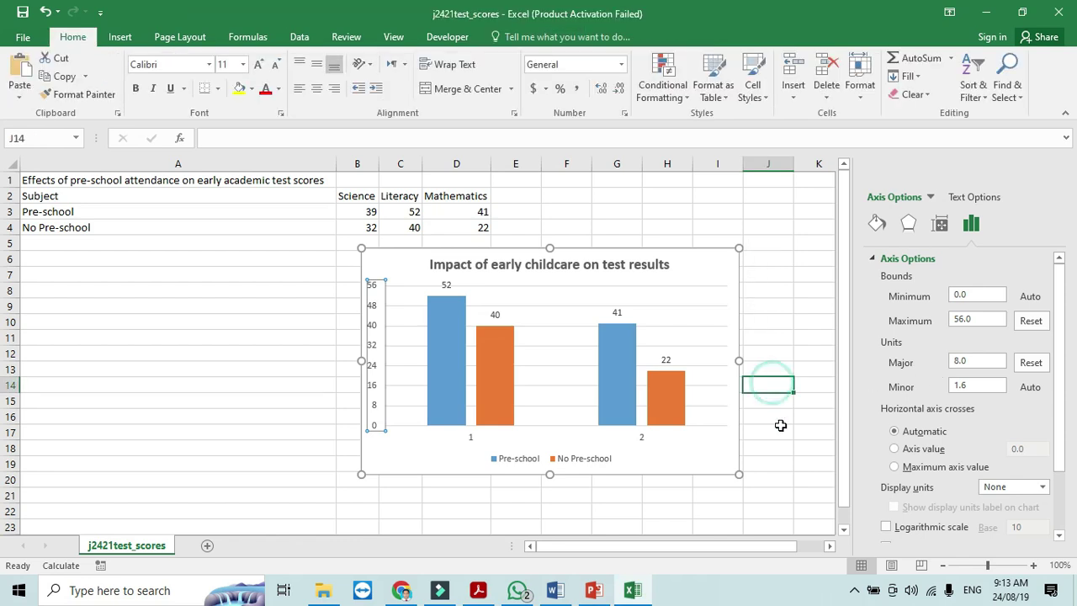
pyautogui.hotkey('alt', 'Tab')
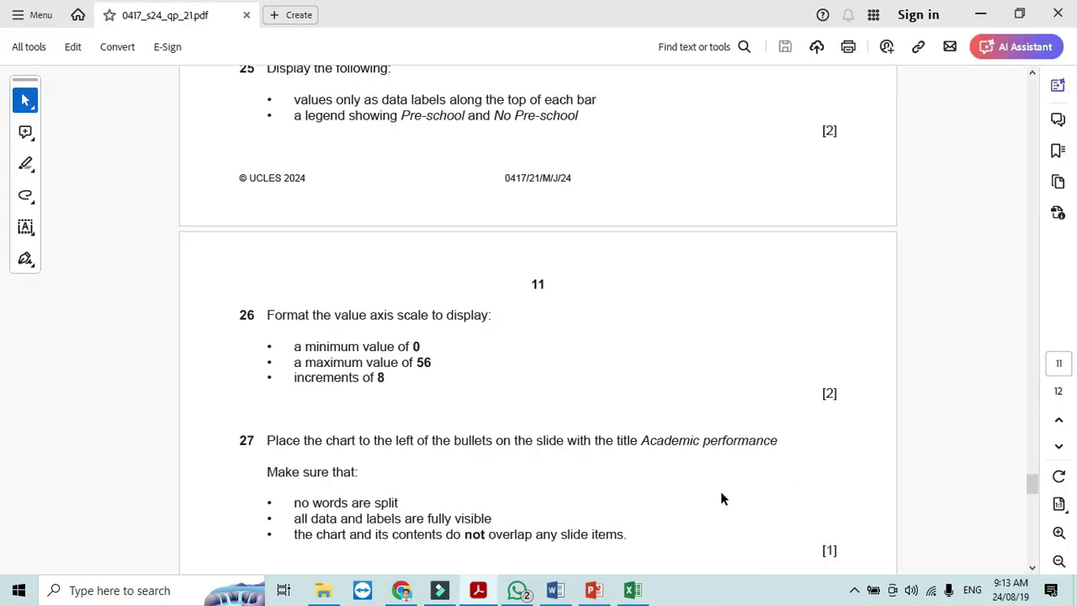
pyautogui.click(1032, 567)
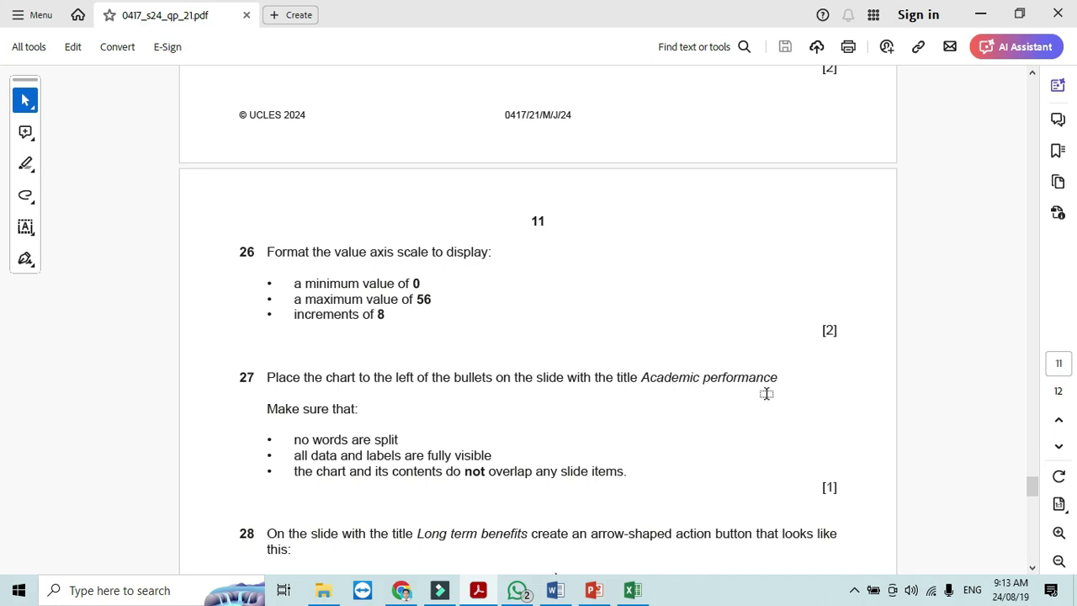
pyautogui.hotkey('alt', 'Tab')
# - Copy the test-results chart and switch to the PowerPoint presentation
pyautogui.click(693, 255)
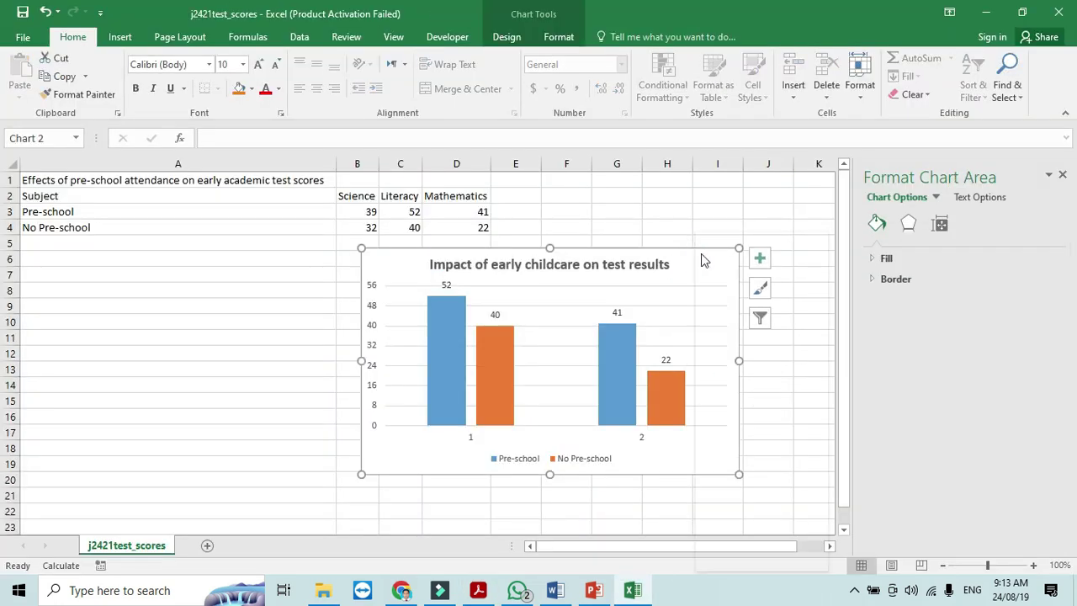
pyautogui.rightClick(704, 256)
pyautogui.click(721, 262)
pyautogui.click(593, 591)
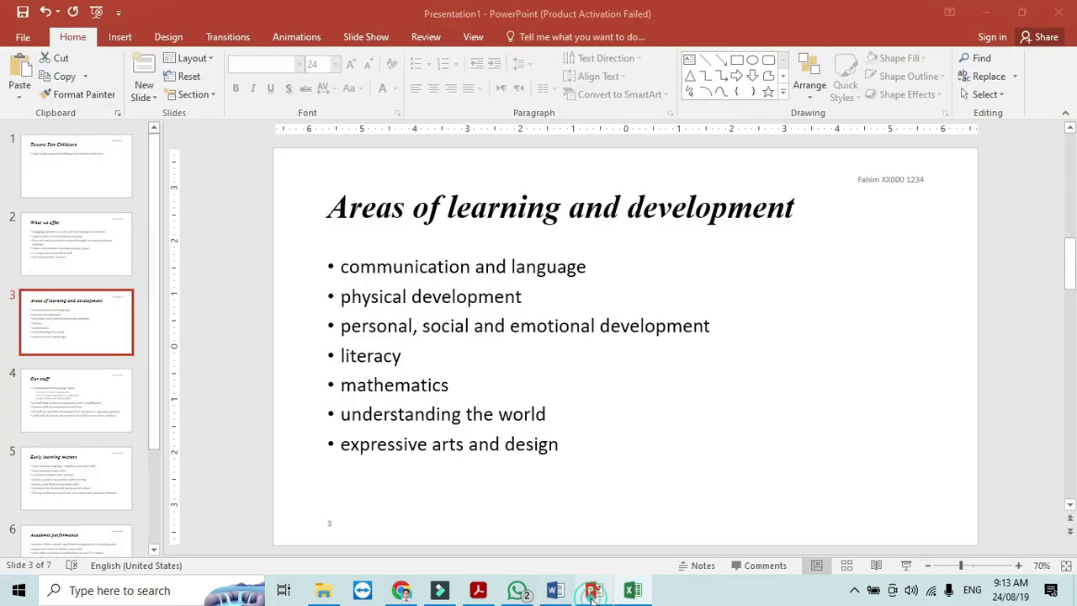
# - On the Academic performance slide, narrow the bullet box and paste the chart
pyautogui.click(85, 553)
pyautogui.click(356, 358)
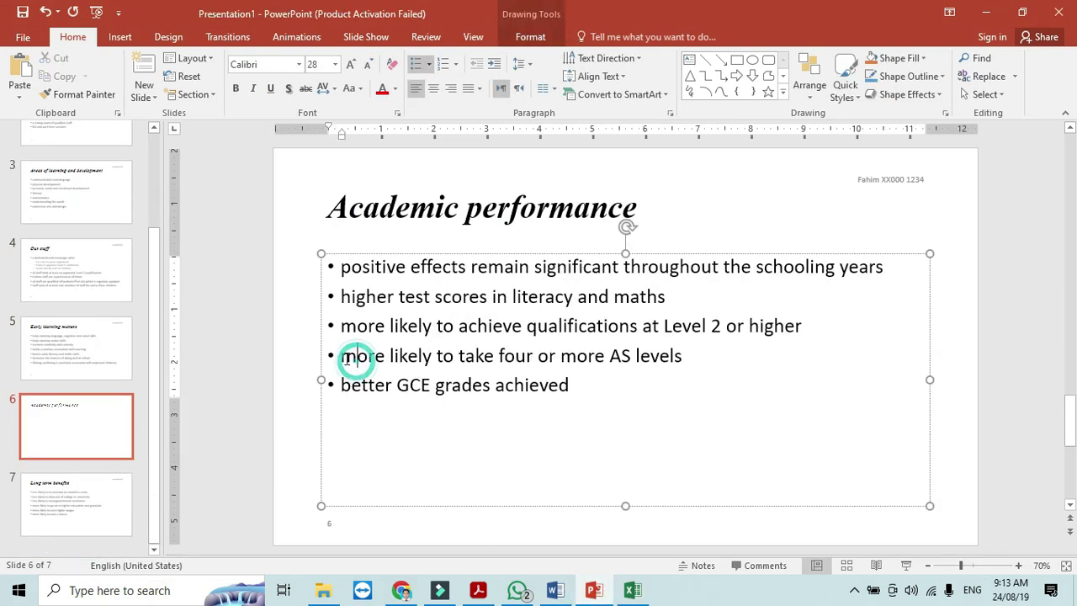
pyautogui.moveTo(320, 380); pyautogui.dragTo(644, 391)
pyautogui.click(378, 380)
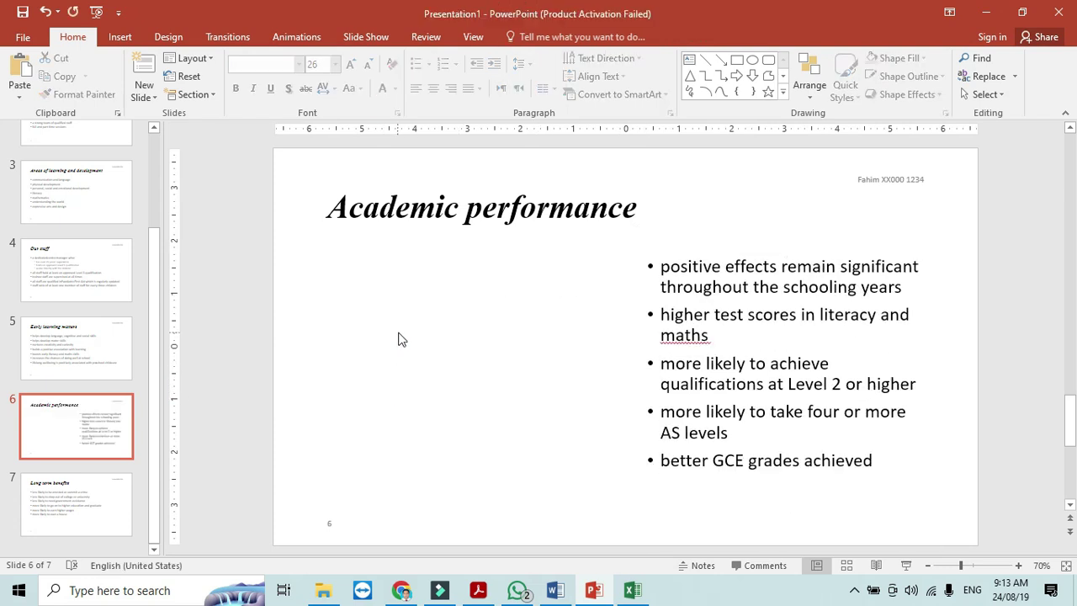
pyautogui.hotkey('ctrl', 'v')
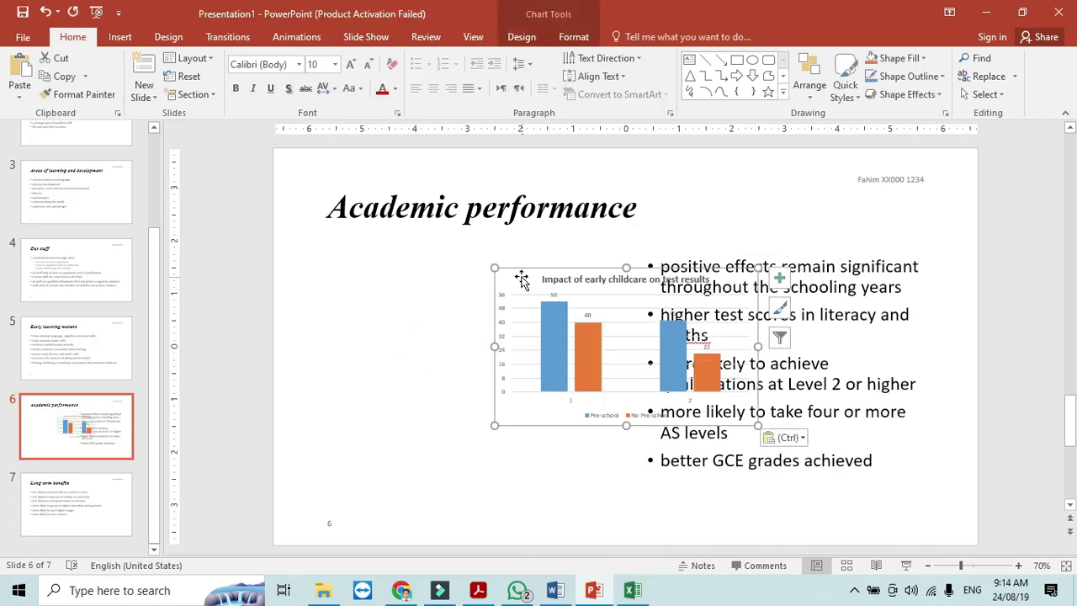
# - Move the chart left of the bullets, make it taller, and refit the bullet box
pyautogui.moveTo(522, 280); pyautogui.dragTo(348, 288)
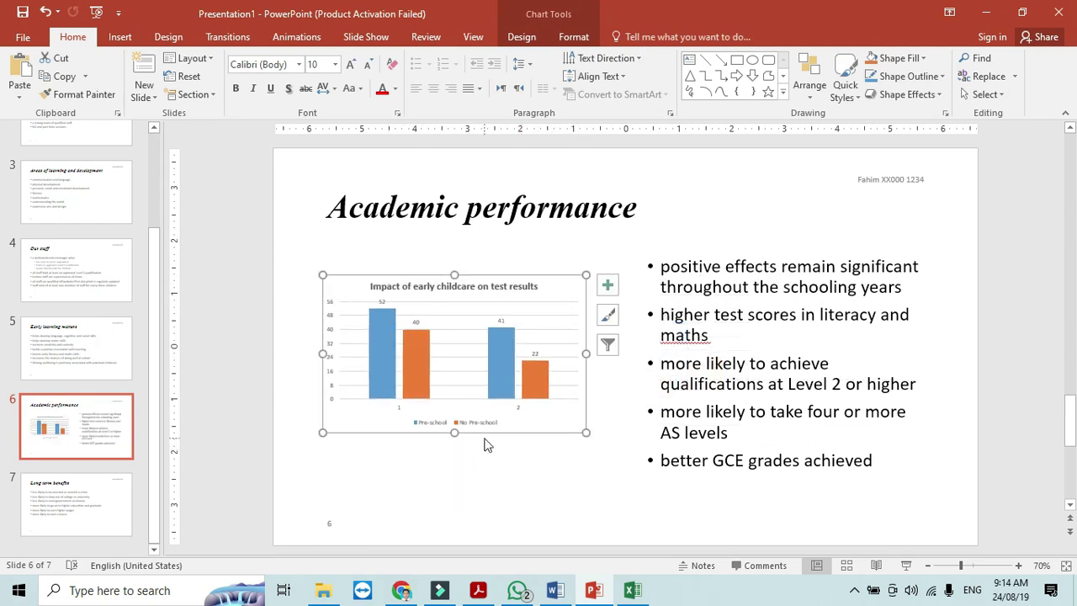
pyautogui.moveTo(454, 432); pyautogui.dragTo(455, 482)
pyautogui.click(733, 384)
pyautogui.click(637, 378)
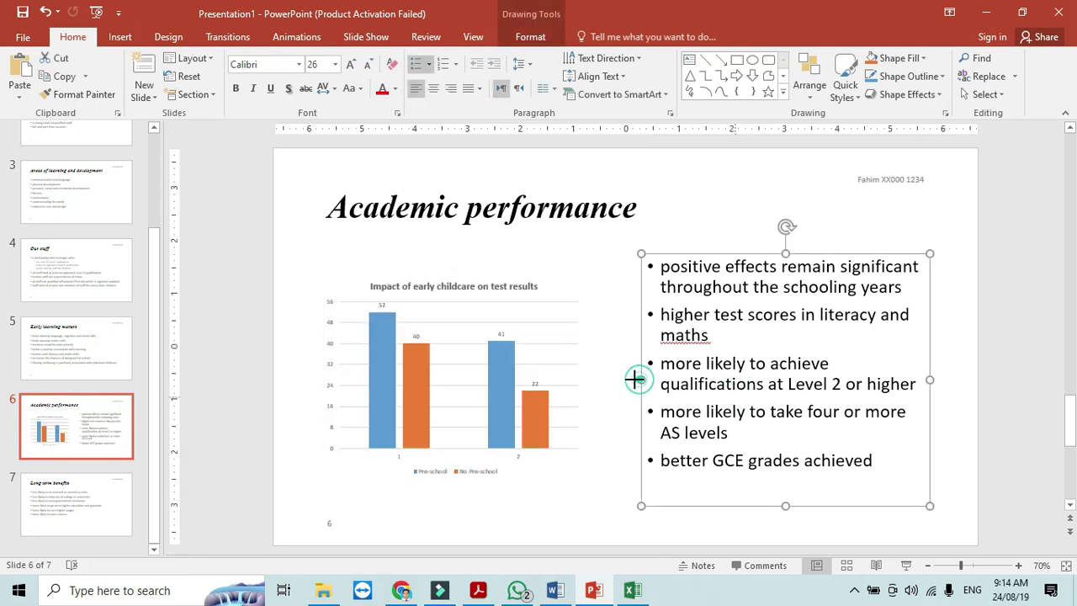
pyautogui.moveTo(631, 379); pyautogui.dragTo(600, 379)
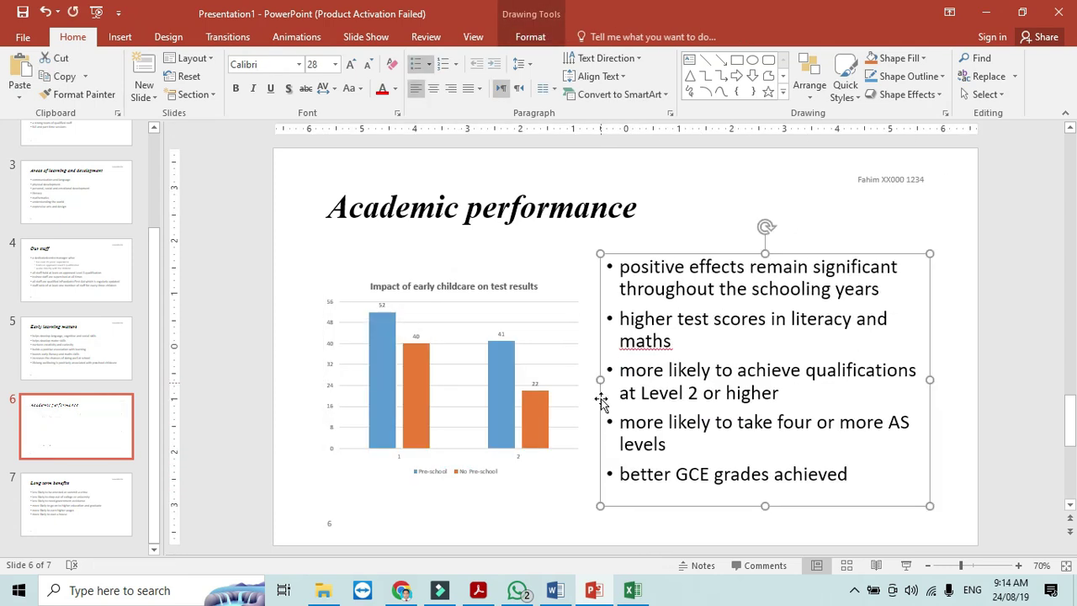
pyautogui.click(536, 510)
pyautogui.hotkey('alt', 'Tab')
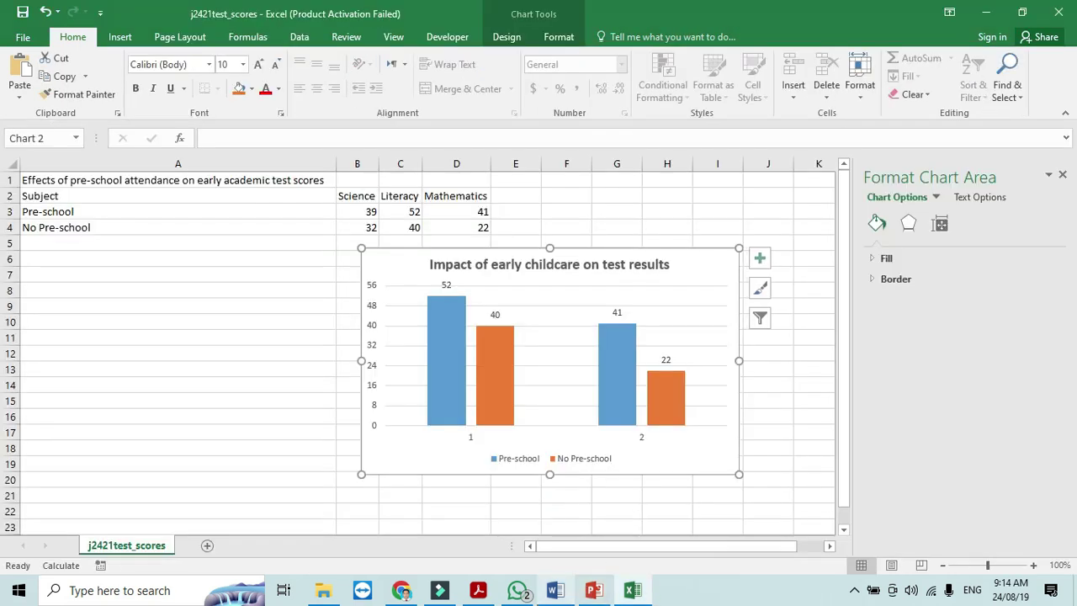
# - Scroll the Acrobat exam paper to show question 28 on the arrow action button
pyautogui.click(478, 590)
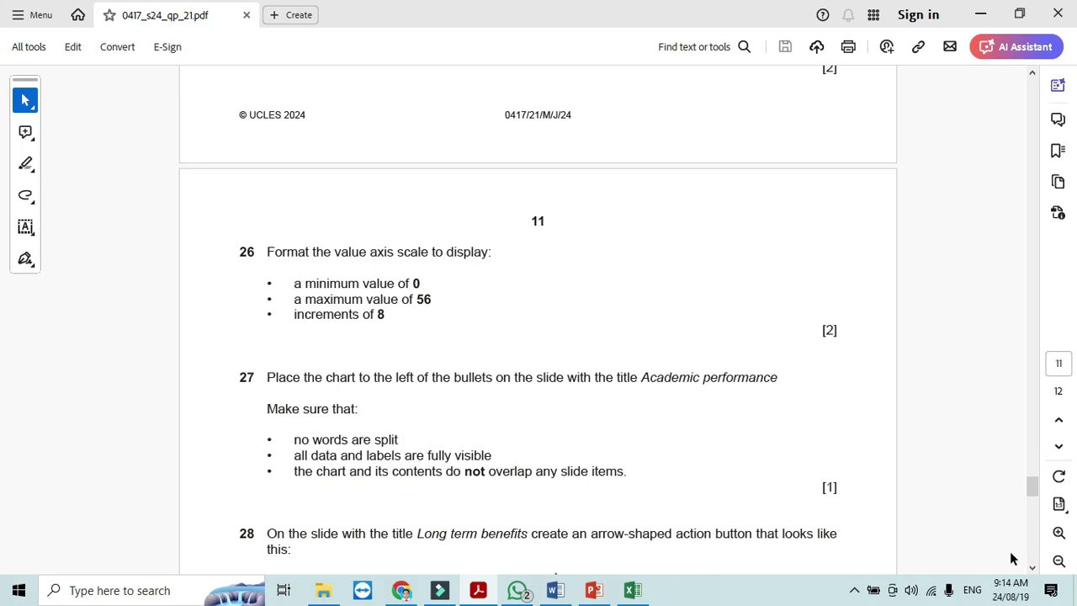
pyautogui.click(1032, 568)
pyautogui.scroll(-5, 1032, 568)
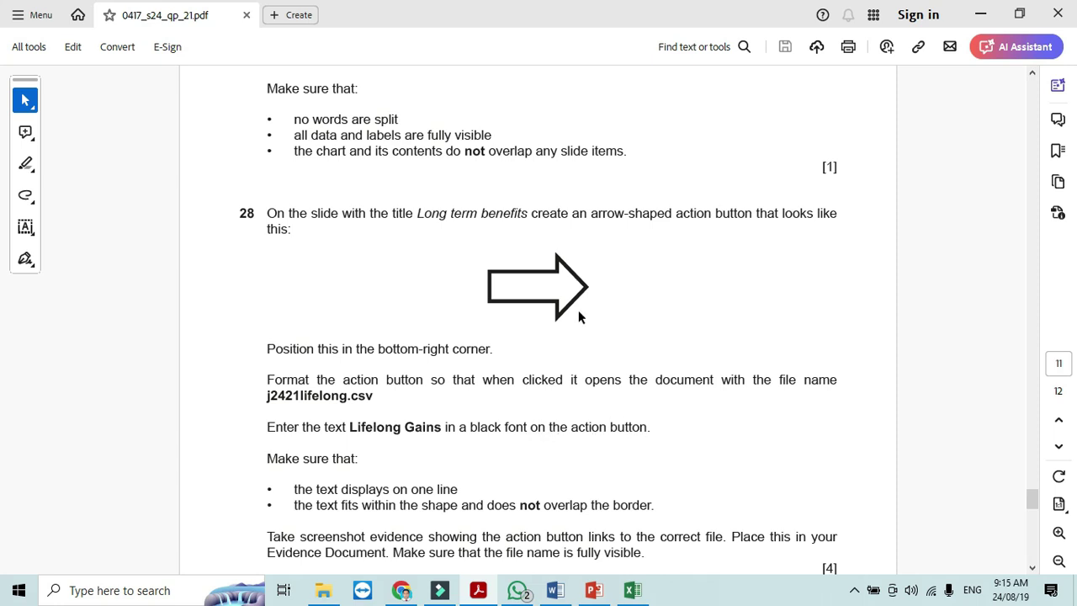
# - Show slide 7, Long term benefits, in PowerPoint after rereading question 28 in the exam PDF
pyautogui.hotkey('alt', 'Tab')
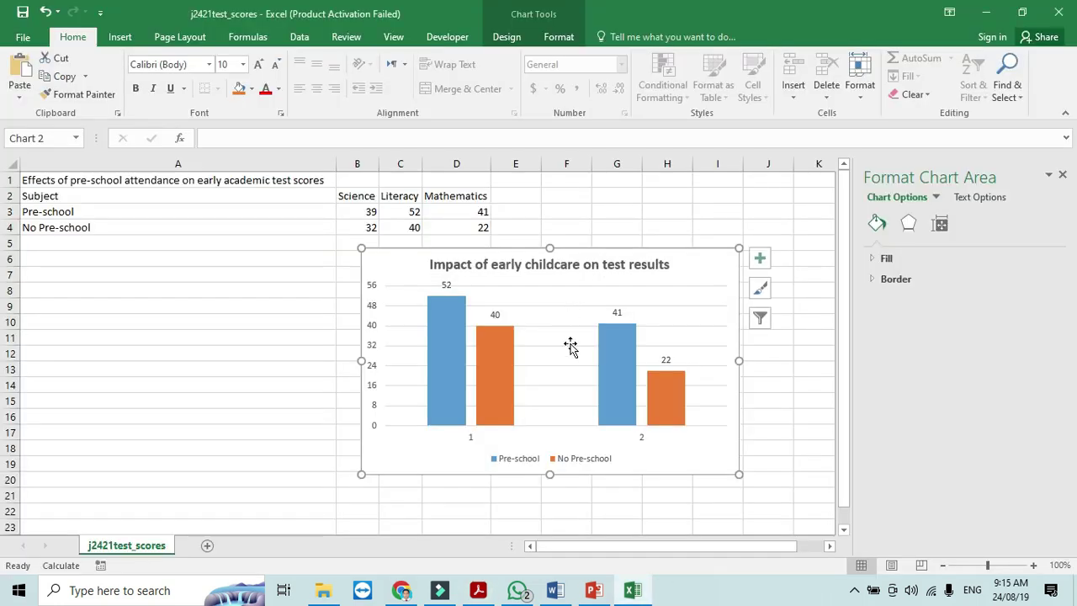
pyautogui.hotkey('alt', 'Tab')
pyautogui.click(593, 591)
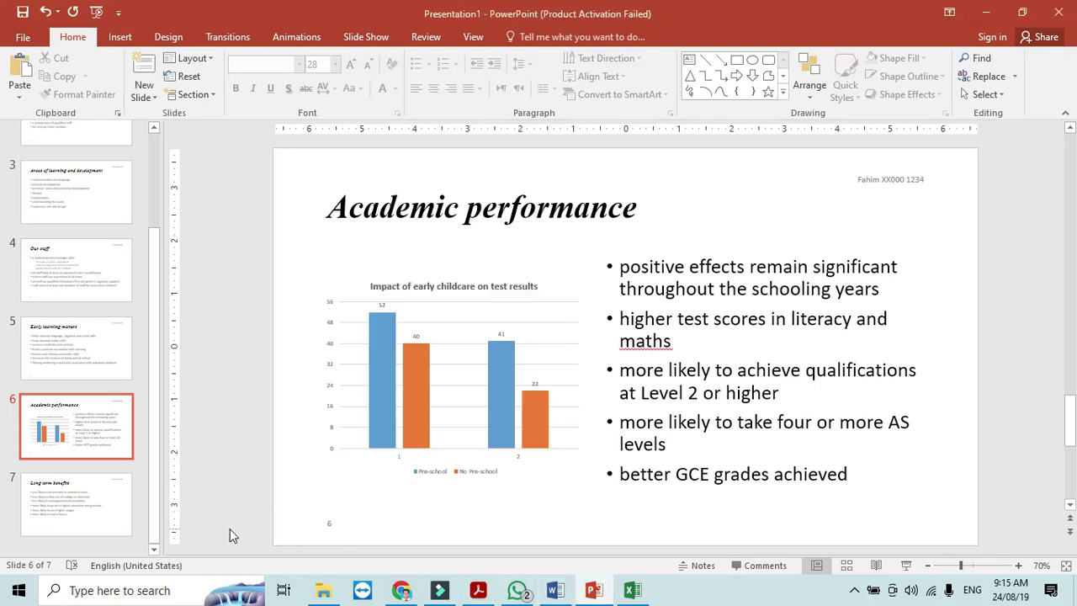
pyautogui.click(480, 593)
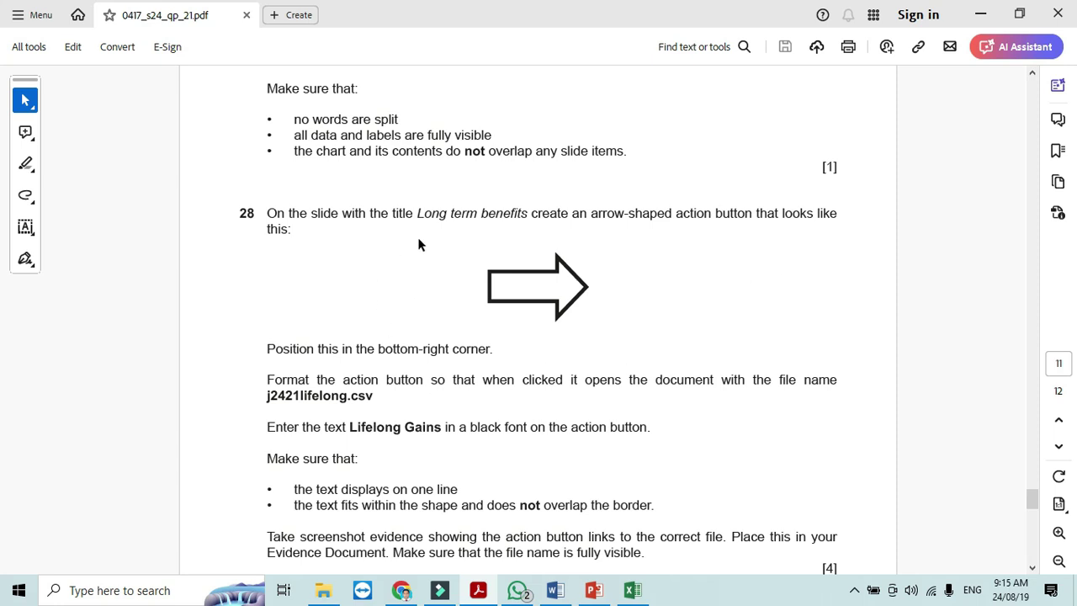
pyautogui.hotkey('alt', 'Tab')
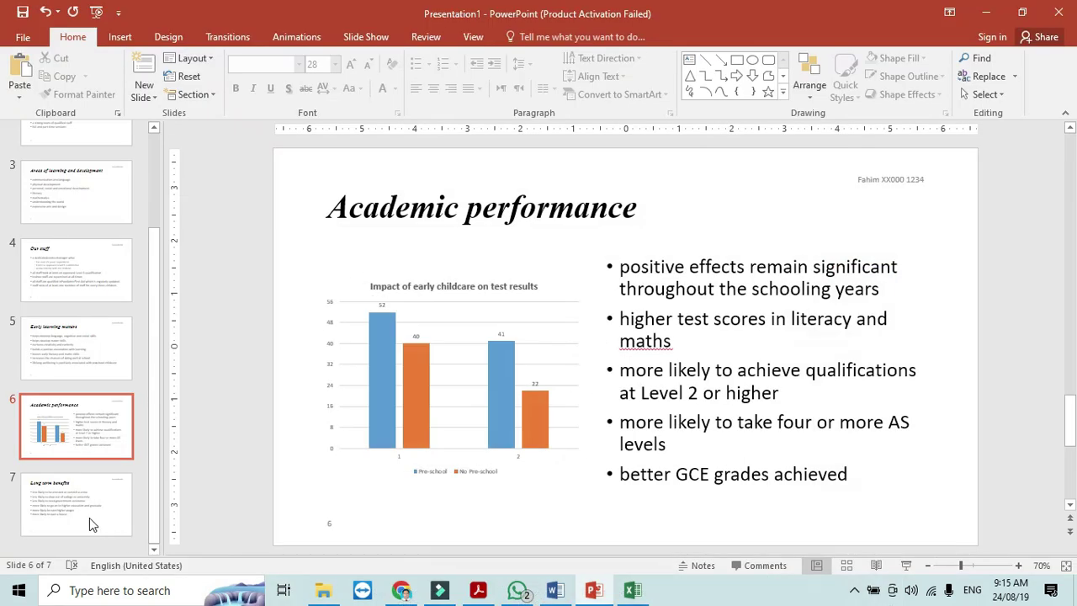
pyautogui.click(72, 510)
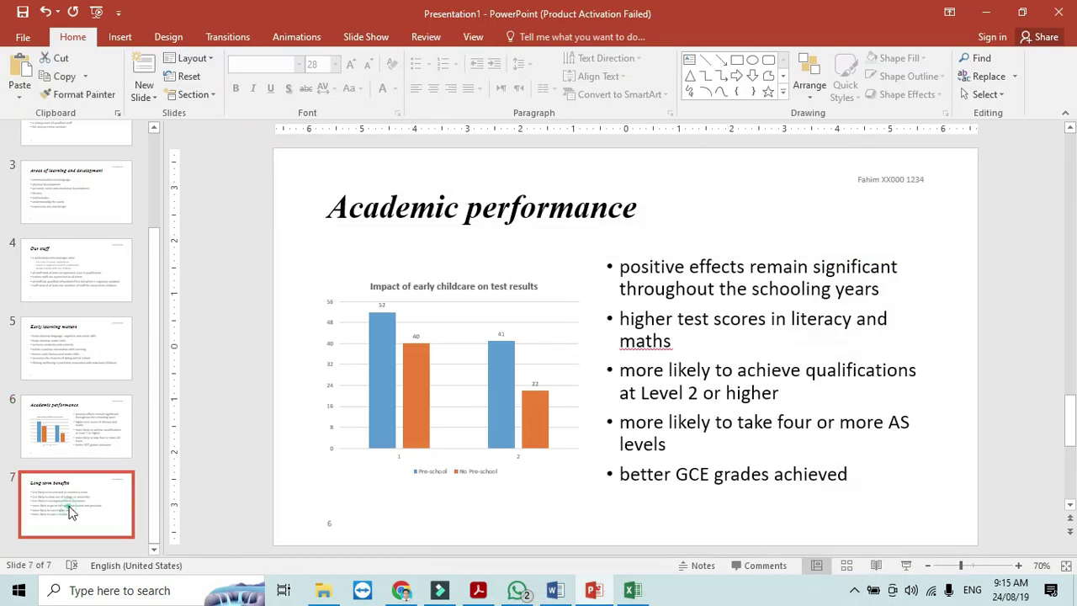
pyautogui.click(478, 592)
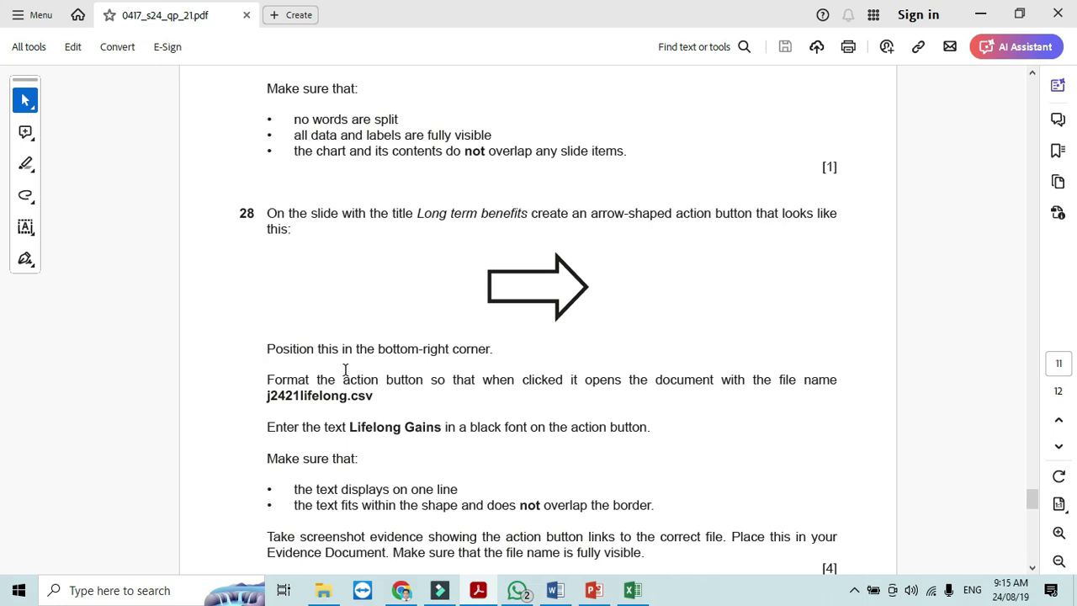
pyautogui.click(483, 587)
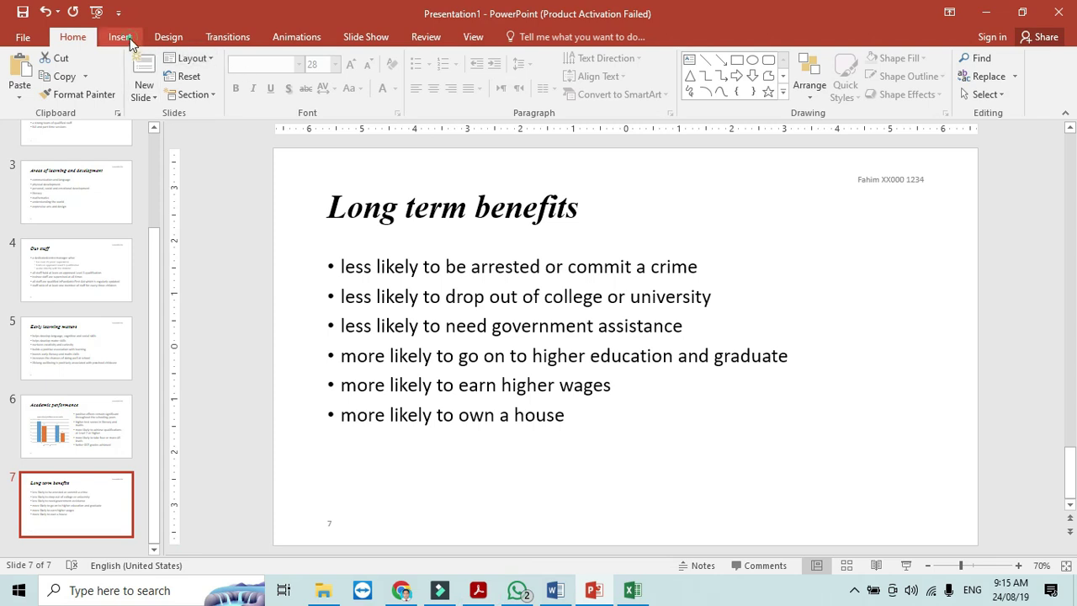
# - Draw a Right Arrow block shape in the bottom-right corner of the Long term benefits slide
pyautogui.click(120, 36)
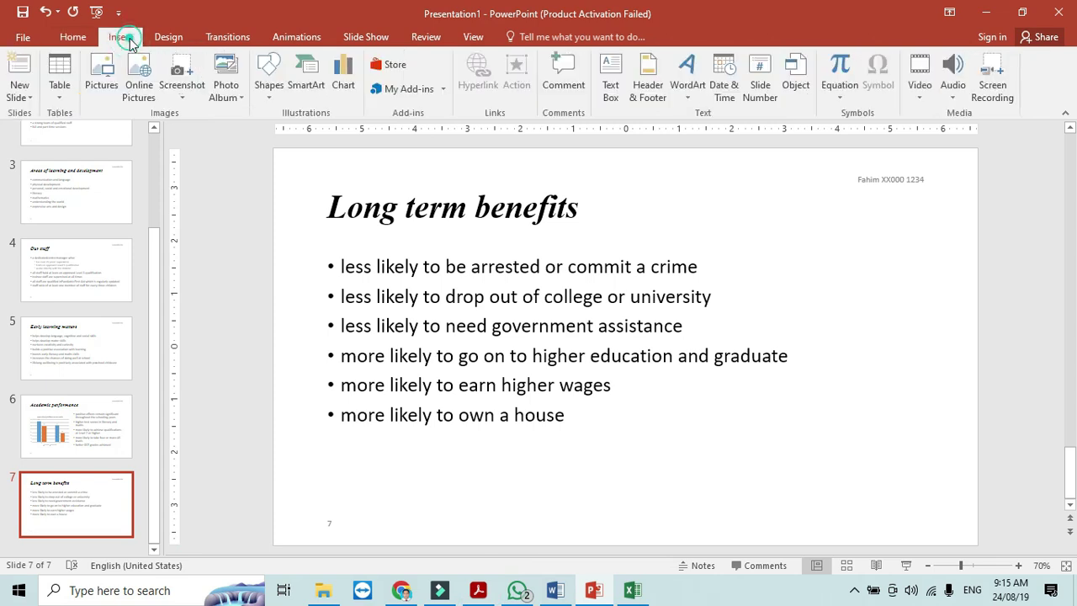
pyautogui.click(269, 100)
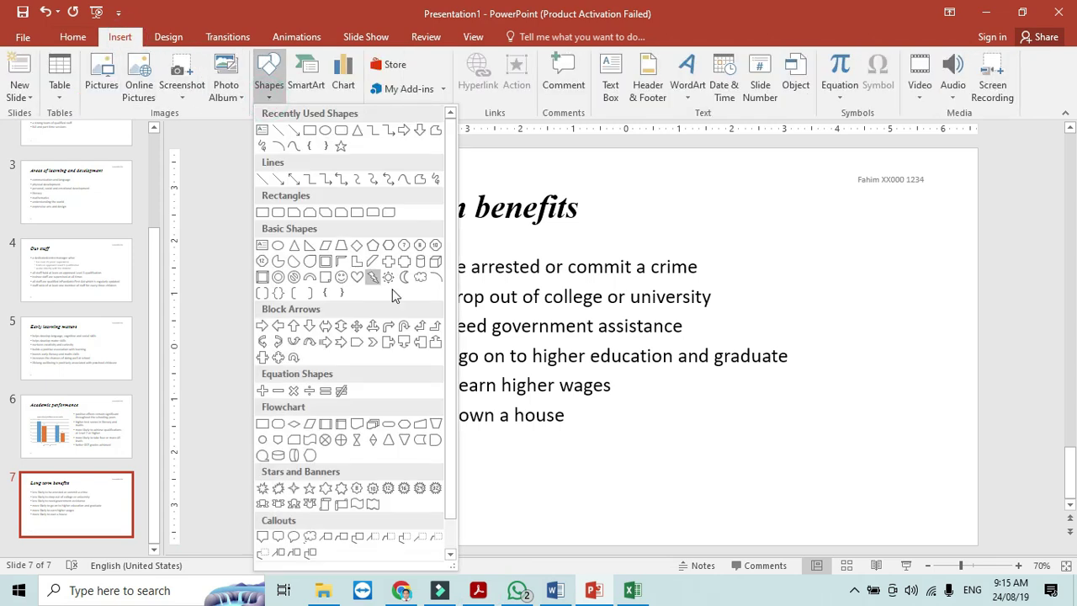
pyautogui.scroll(-2, 455, 253)
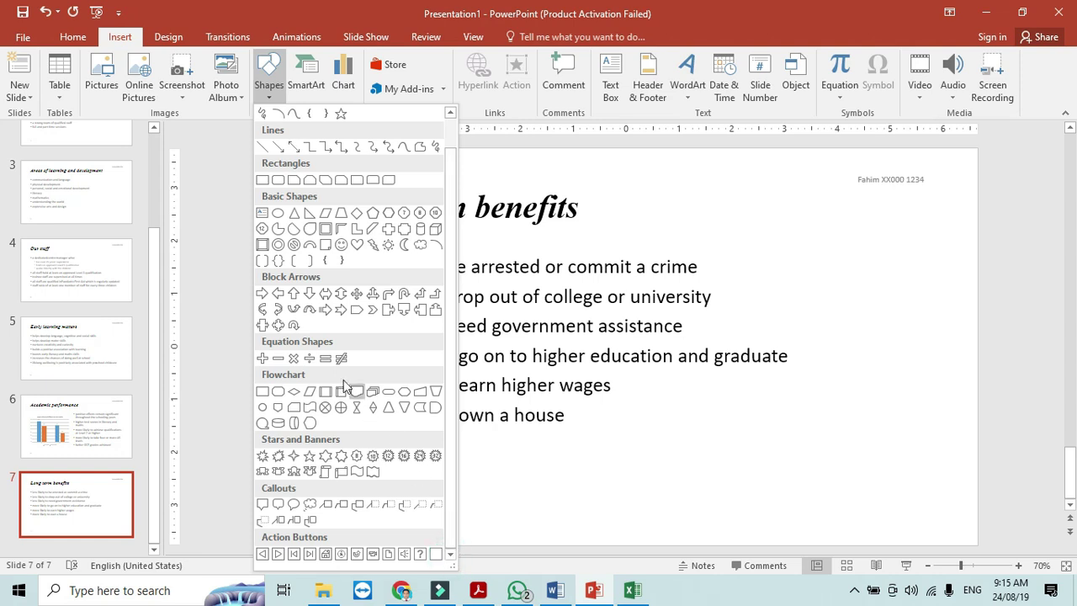
pyautogui.click(262, 295)
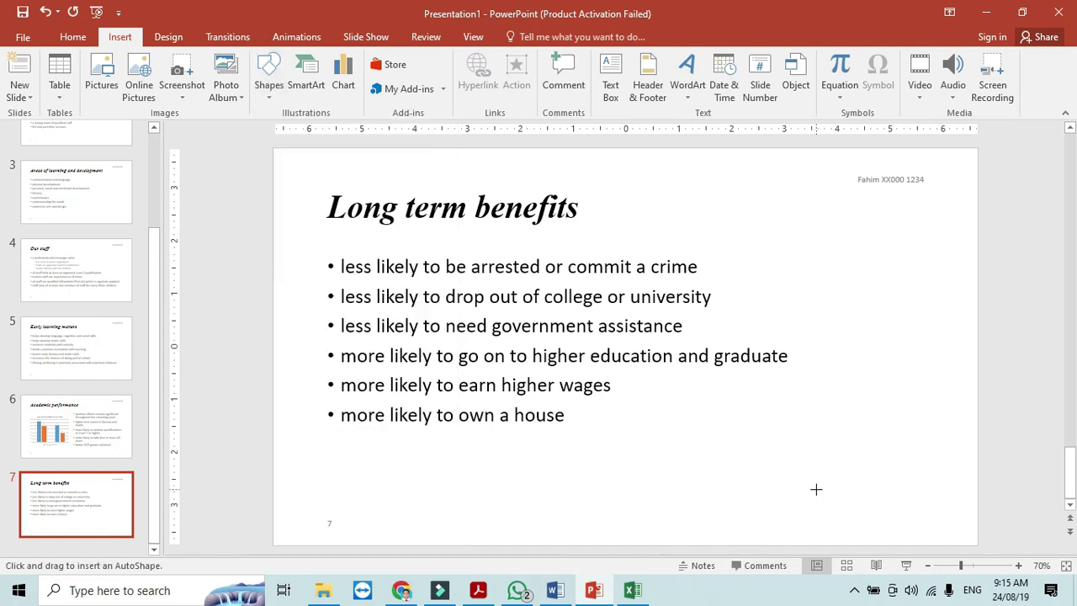
pyautogui.moveTo(816, 492)
pyautogui.mouseDown()
pyautogui.moveTo(901, 502)
pyautogui.moveTo(915, 535)
pyautogui.moveTo(869, 509)
pyautogui.mouseUp()
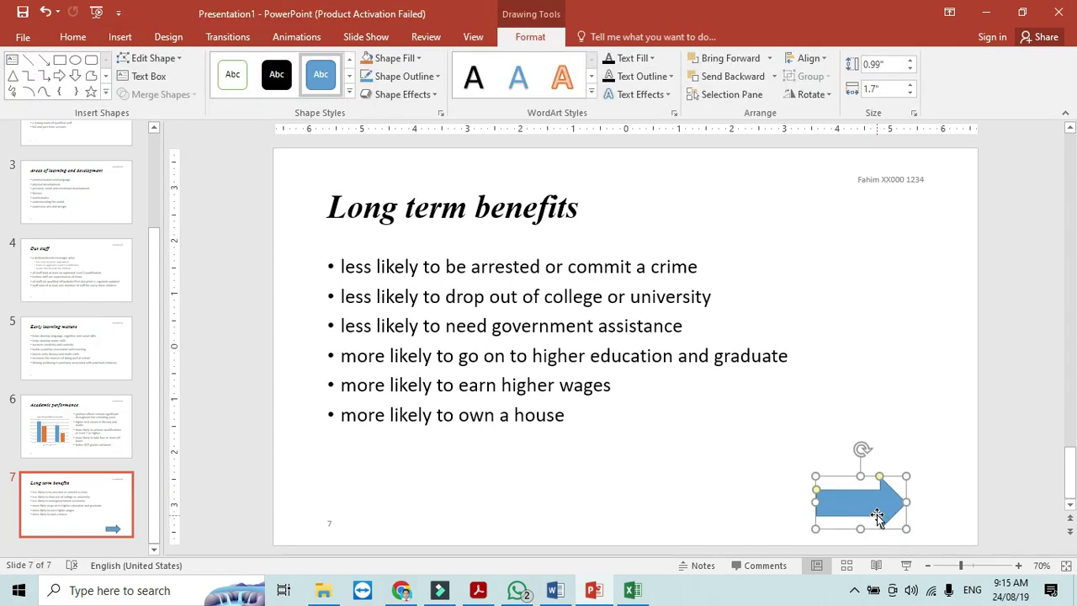
# - Hyperlink the arrow to j2421lifelong.csv in the Desktop > June 24 folder
pyautogui.rightClick(875, 511)
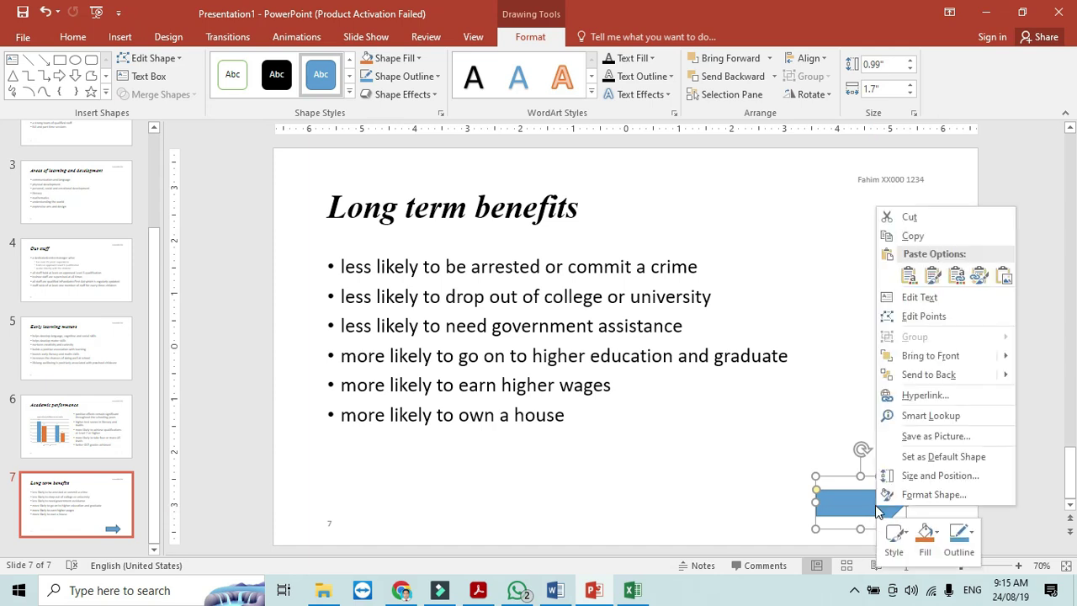
pyautogui.click(923, 395)
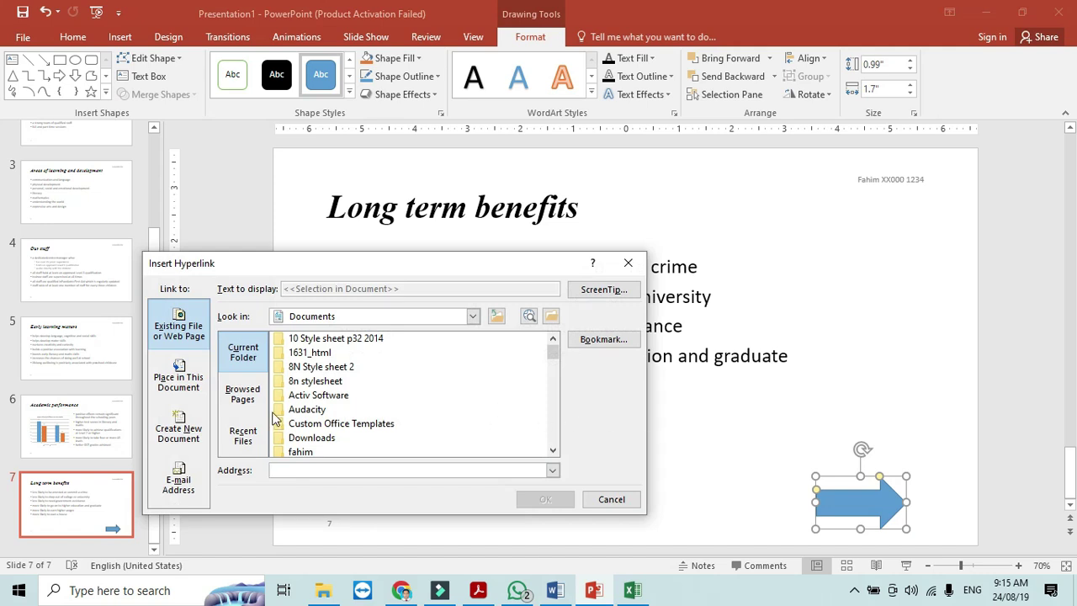
pyautogui.click(474, 317)
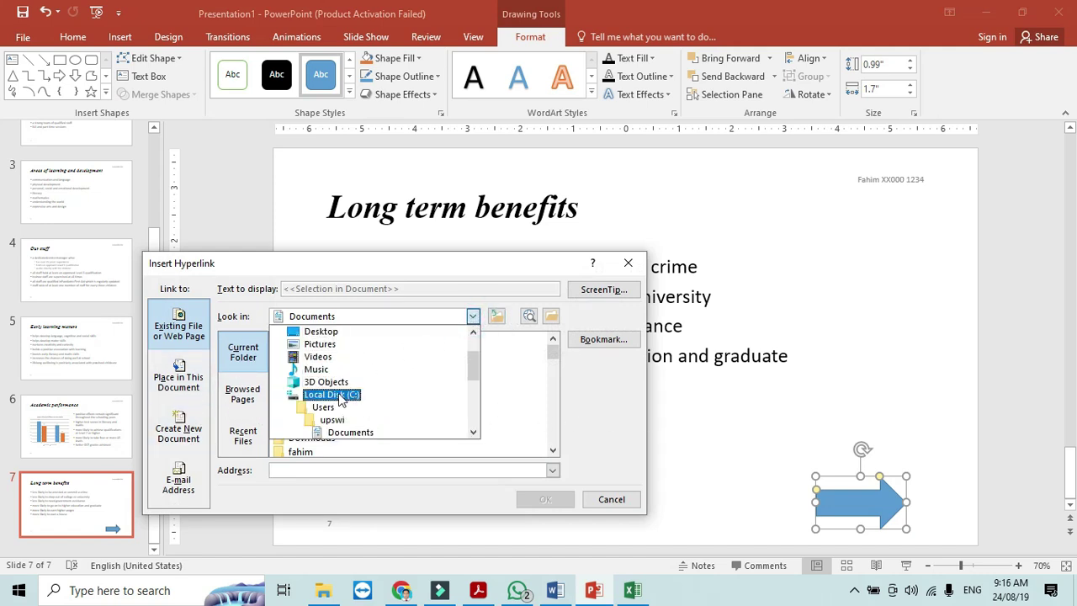
pyautogui.click(321, 331)
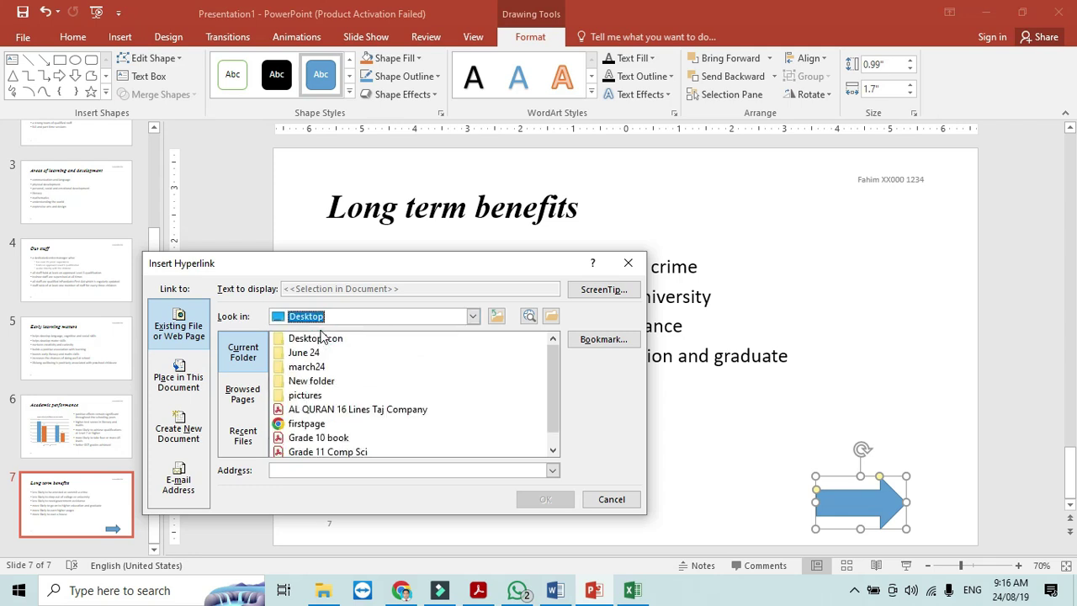
pyautogui.doubleClick(304, 353)
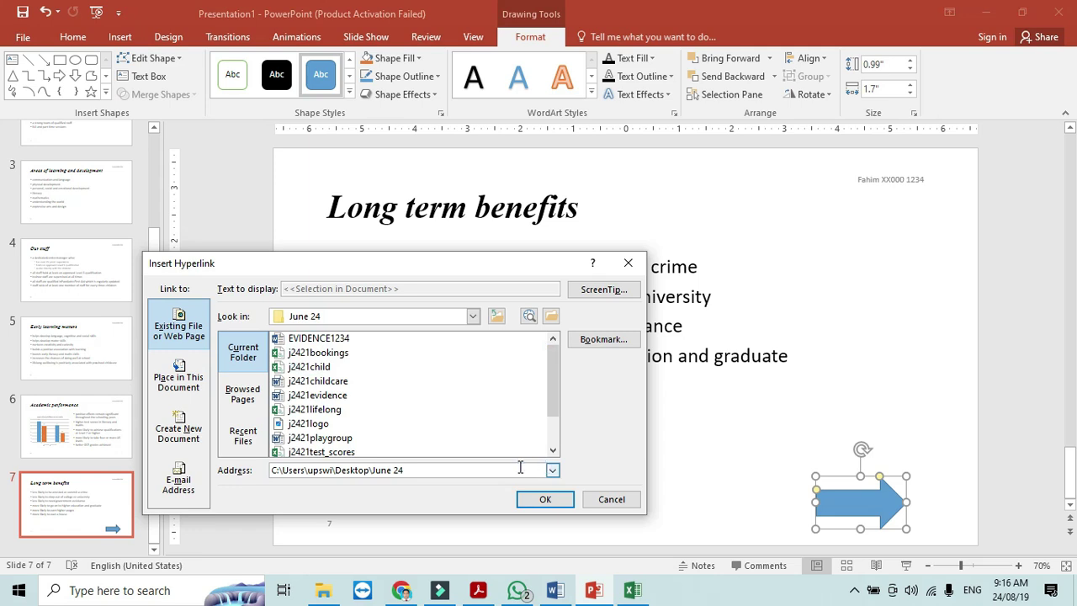
pyautogui.click(323, 410)
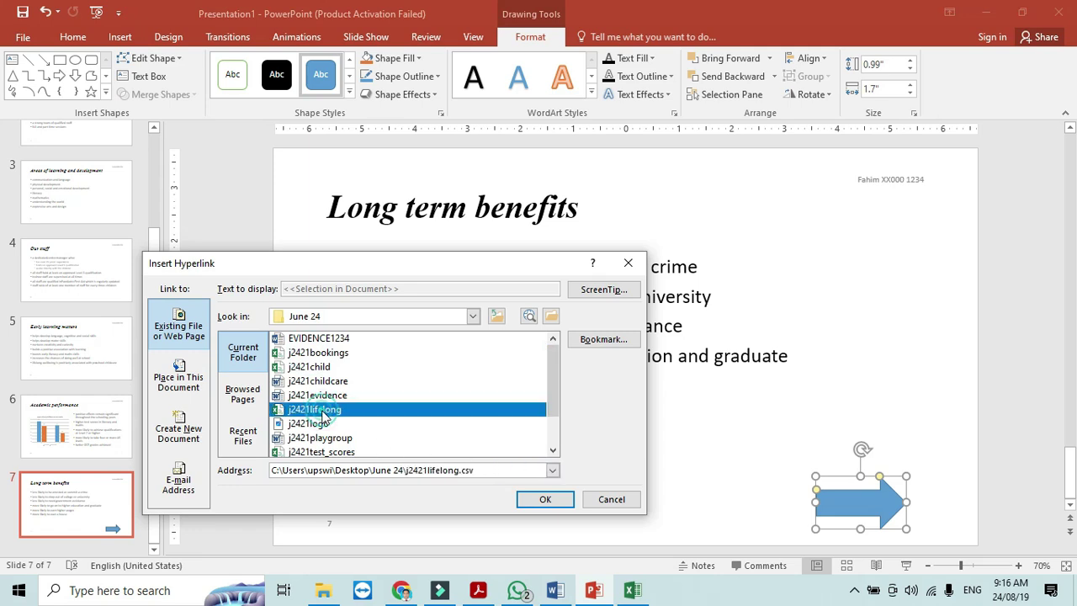
pyautogui.click(480, 592)
pyautogui.click(480, 593)
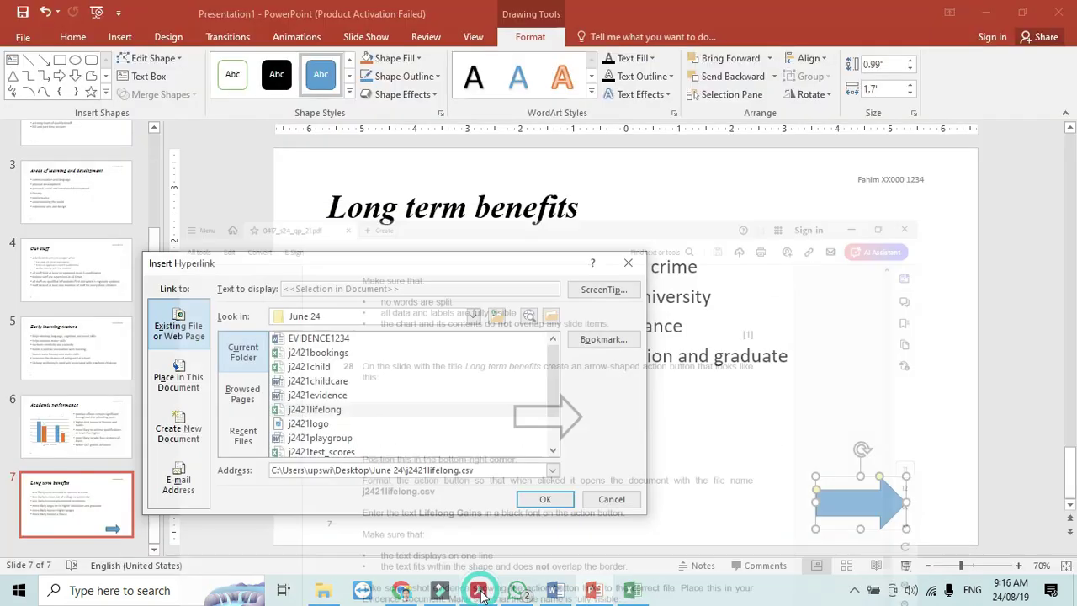
pyautogui.click(543, 505)
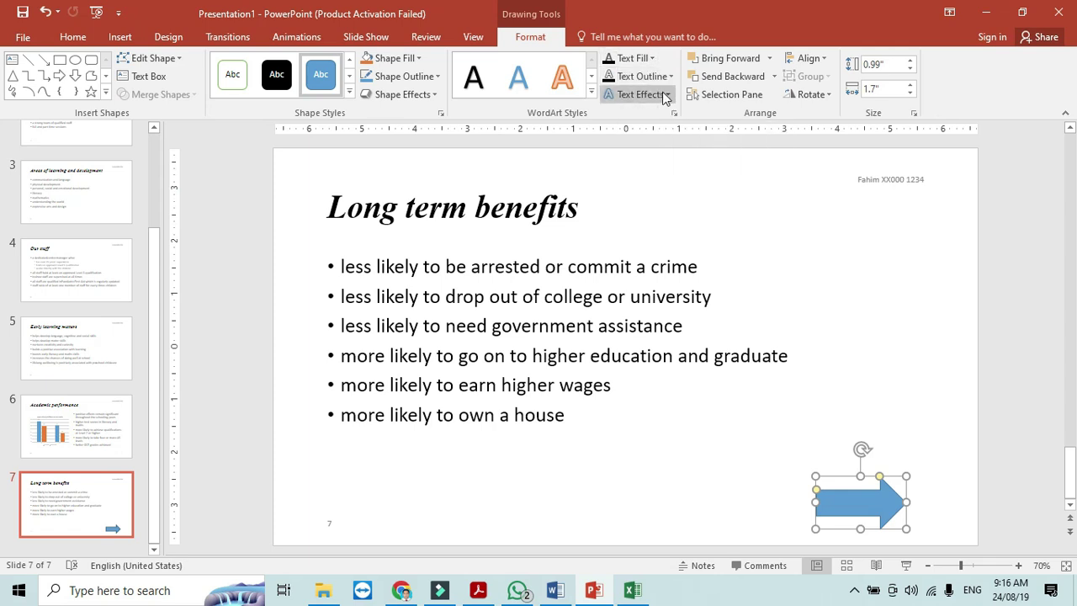
# - Give the arrow a white fill and a black 2¼ pt outline
pyautogui.click(387, 58)
pyautogui.click(368, 95)
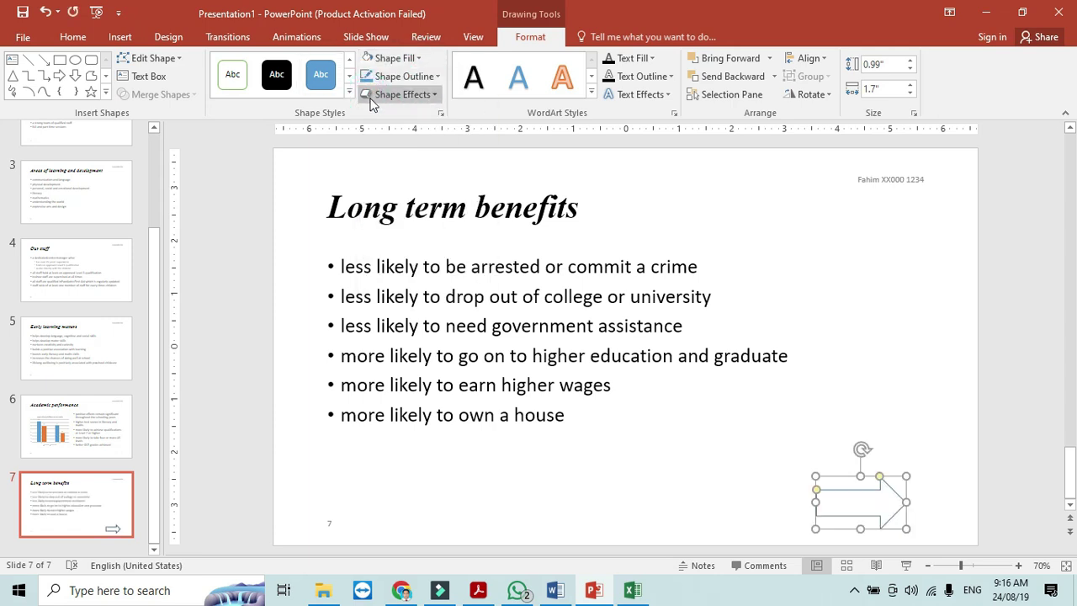
pyautogui.click(403, 76)
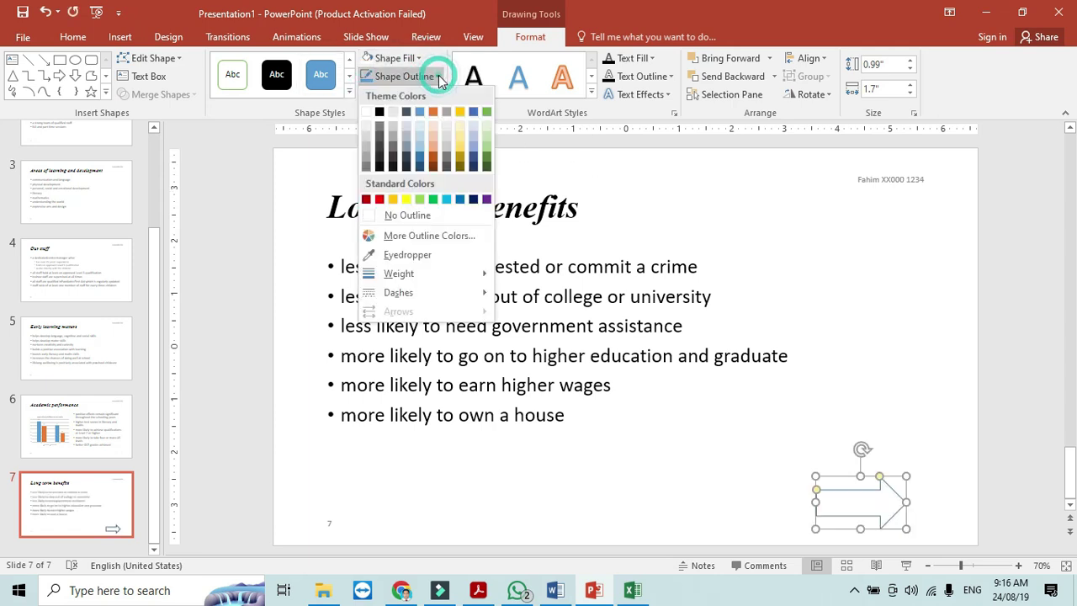
pyautogui.click(380, 113)
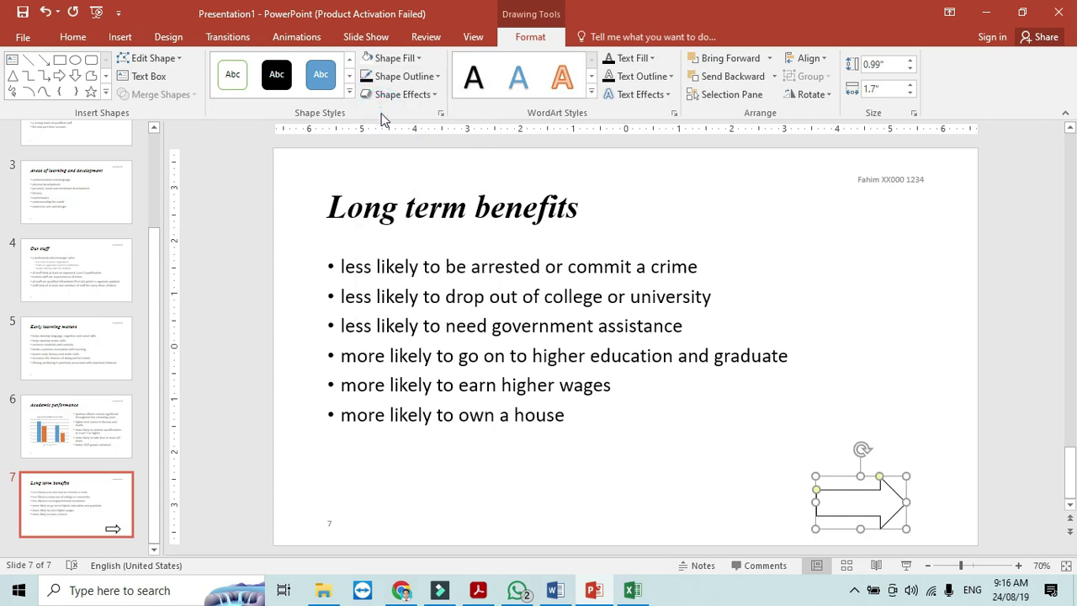
pyautogui.click(438, 76)
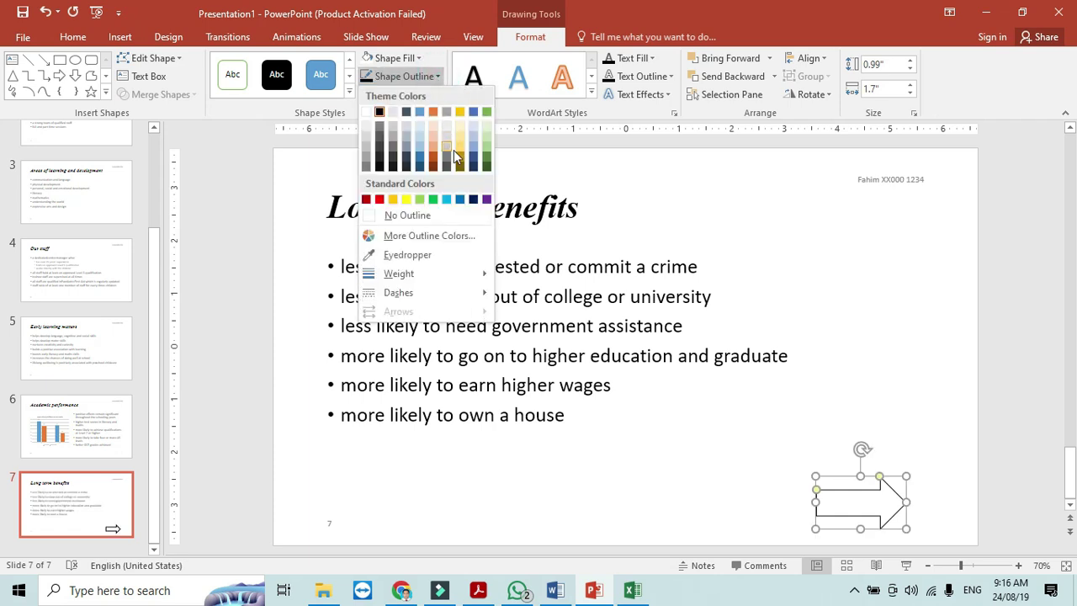
pyautogui.moveTo(430, 277)
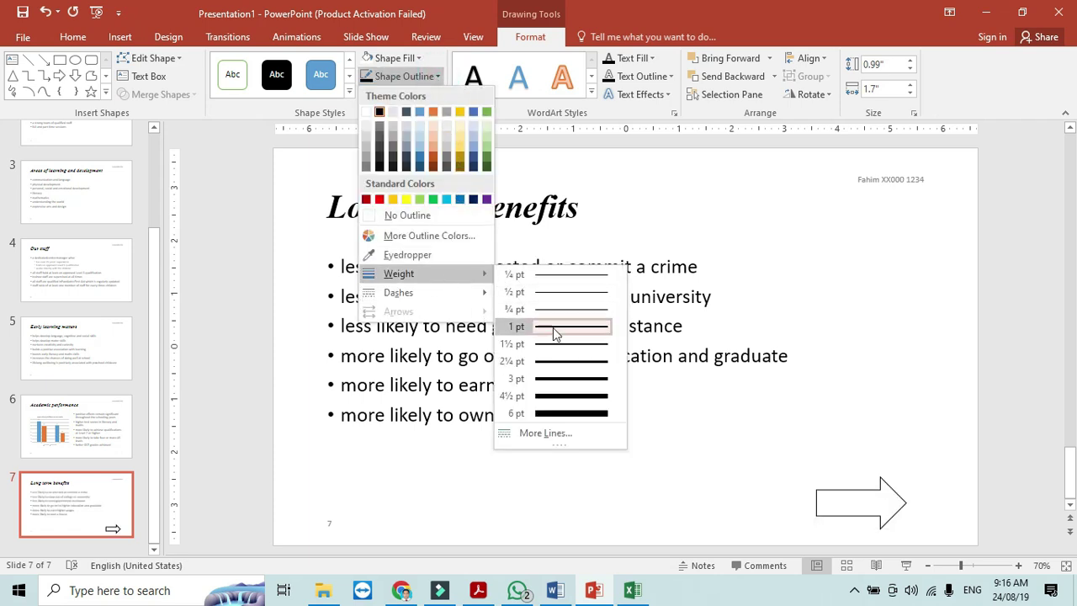
pyautogui.click(560, 362)
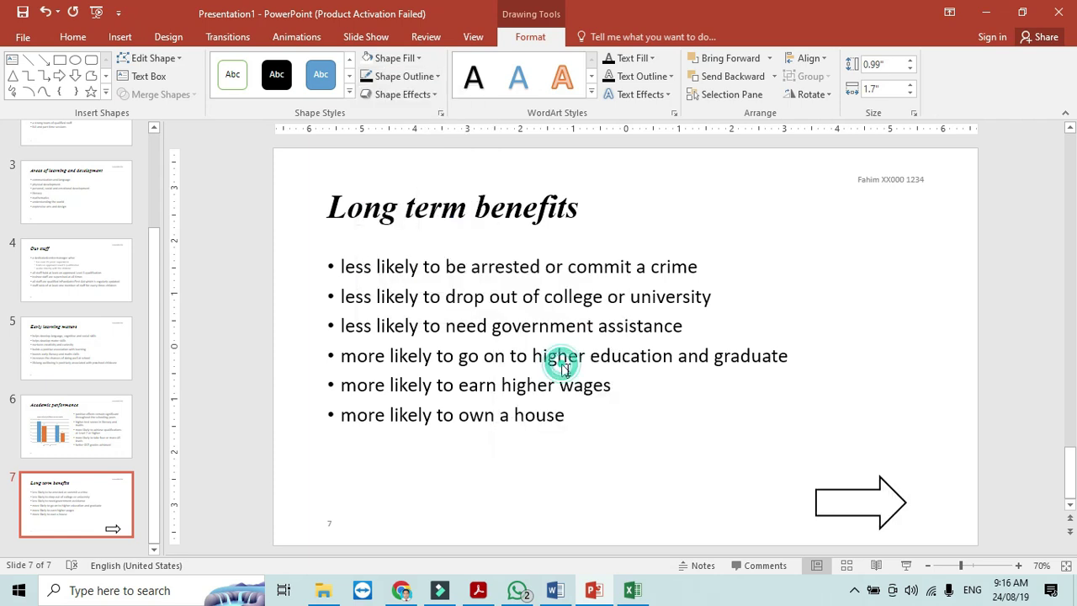
# - Stretch the arrow leftward so it is 2.45 inches wide
pyautogui.moveTo(815, 502); pyautogui.dragTo(777, 503)
pyautogui.click(816, 504)
pyautogui.click(821, 503)
# - Insert a text box beside the bullets and type 'Life Long gains'
pyautogui.click(754, 415)
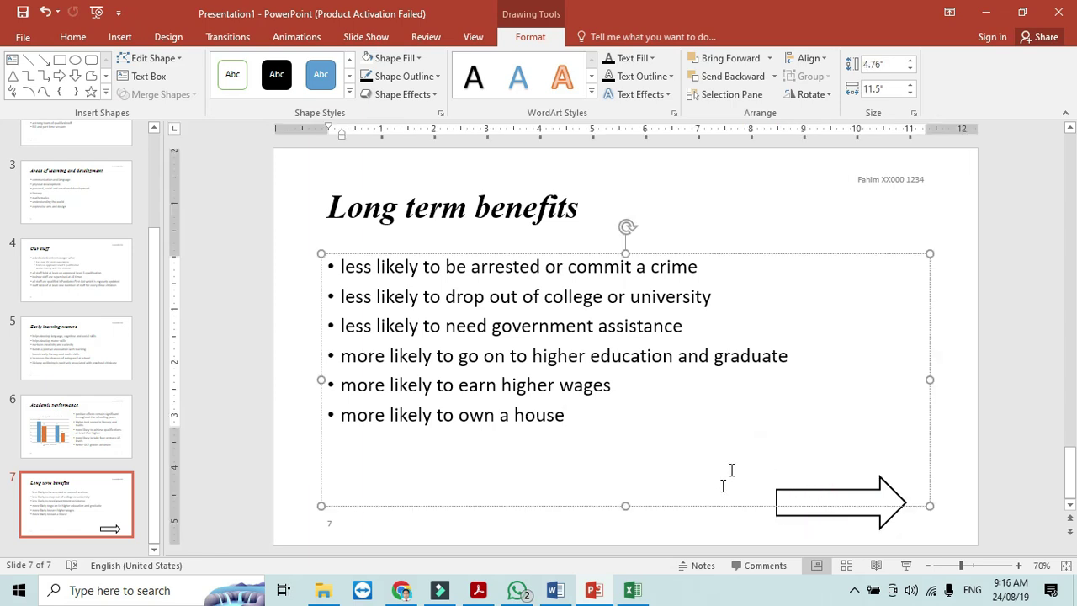
pyautogui.click(627, 464)
pyautogui.click(584, 531)
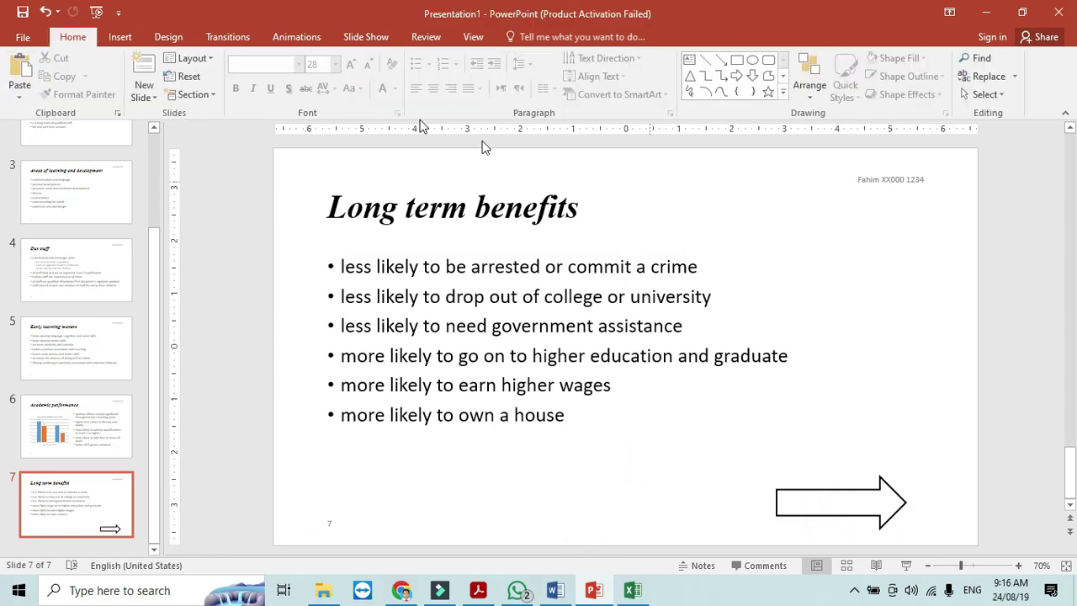
pyautogui.click(119, 37)
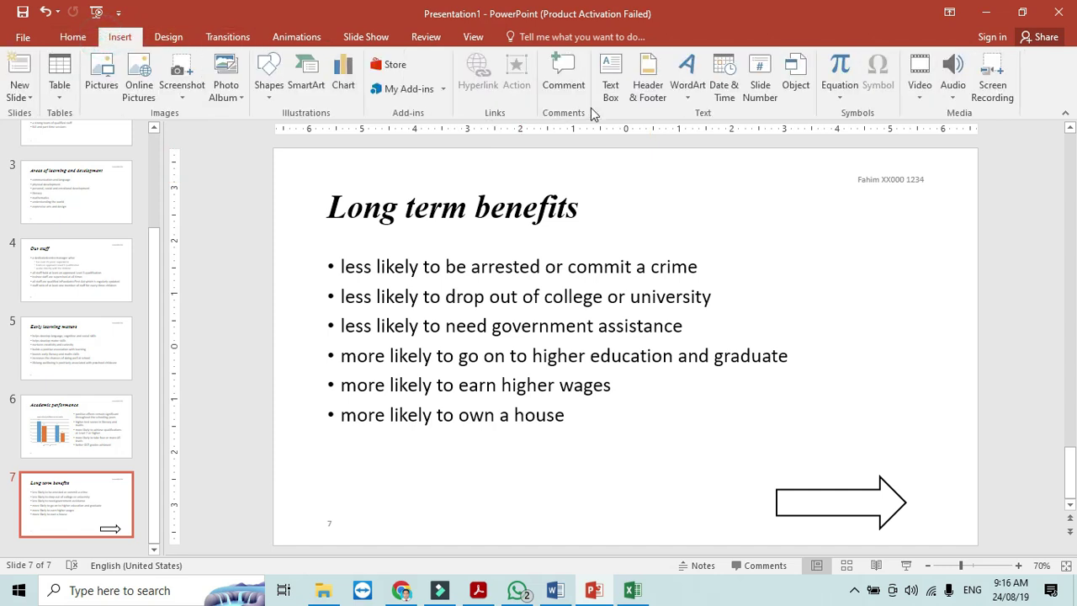
pyautogui.click(610, 74)
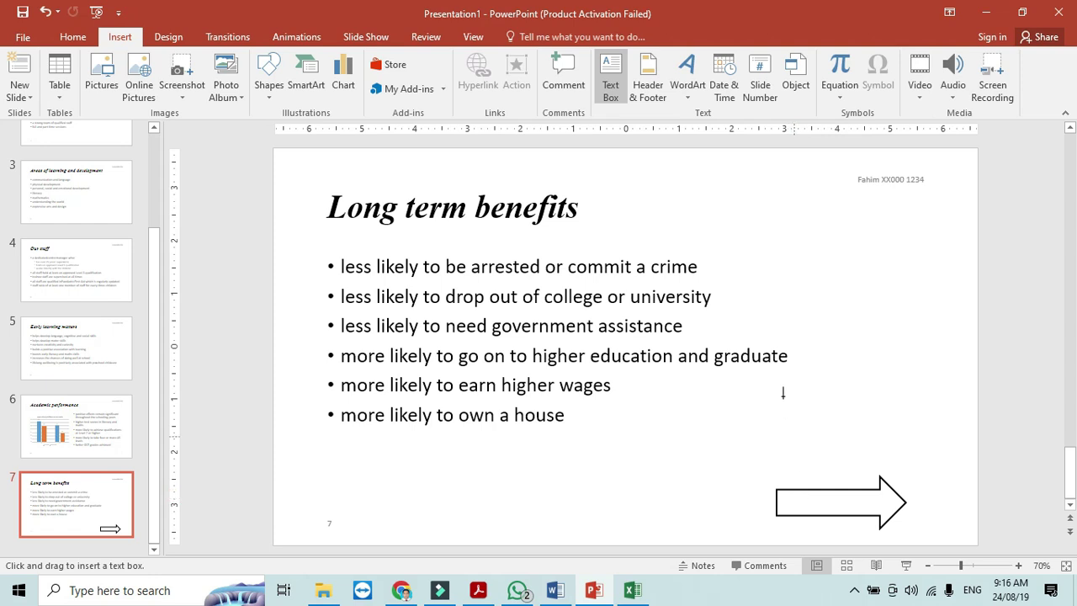
pyautogui.click(783, 390)
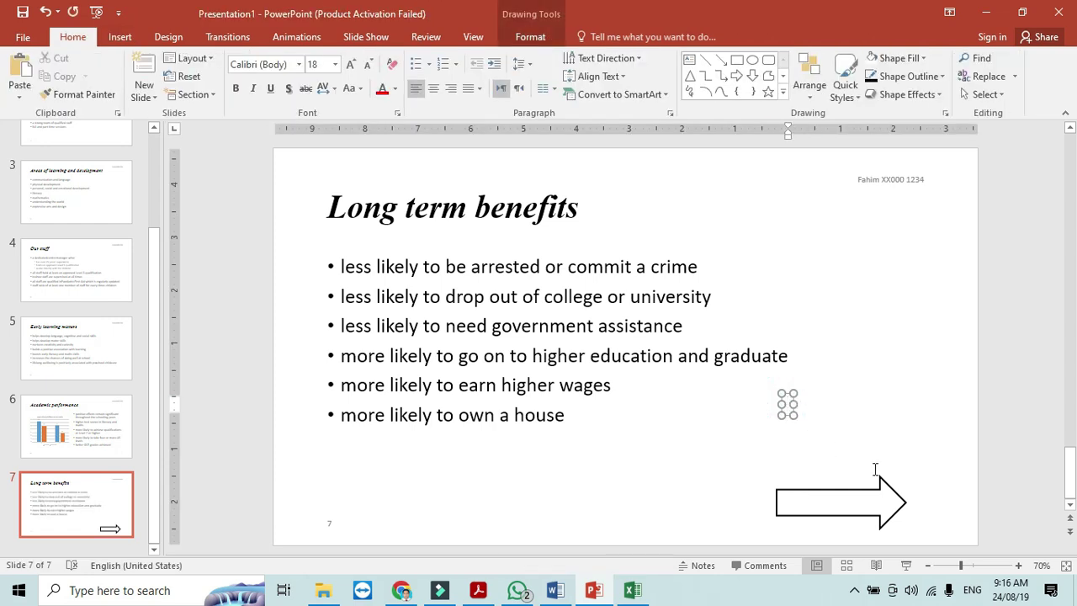
pyautogui.hotkey('alt', 'Tab')
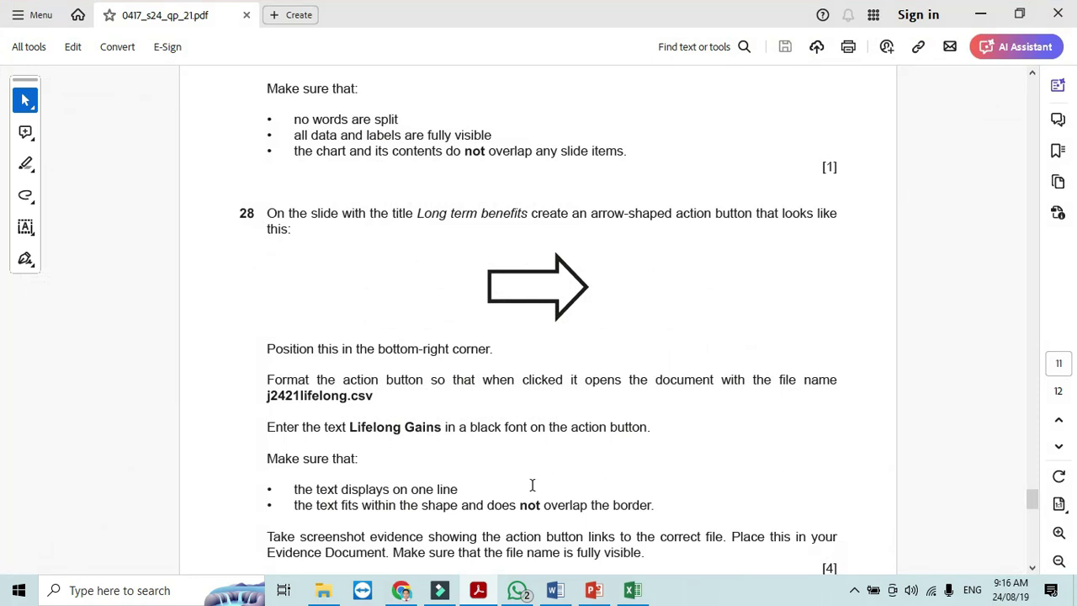
pyautogui.hotkey('alt', 'Tab')
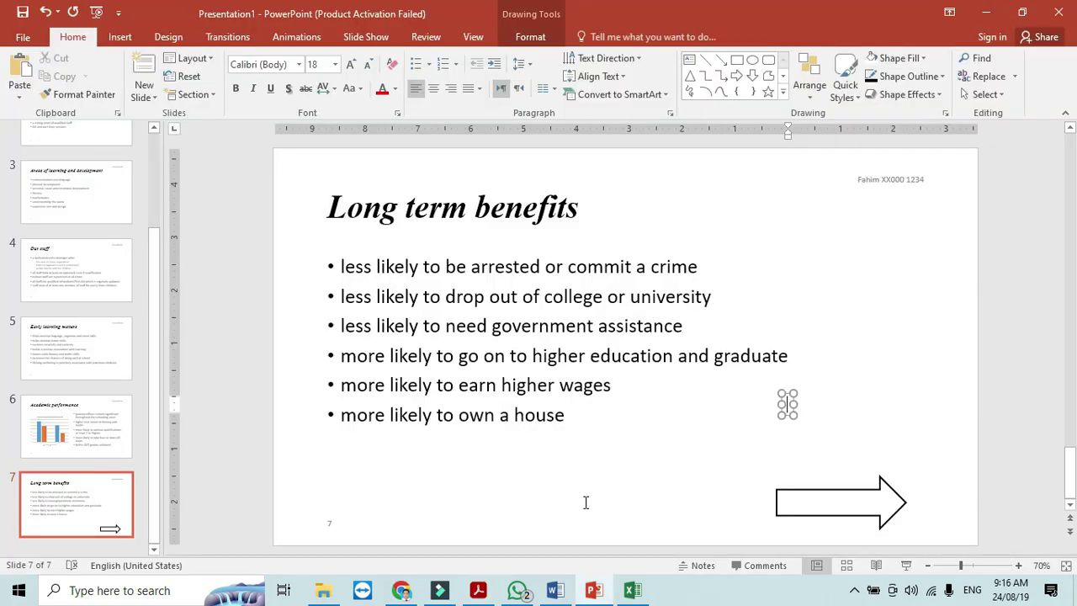
pyautogui.write('IIFE')
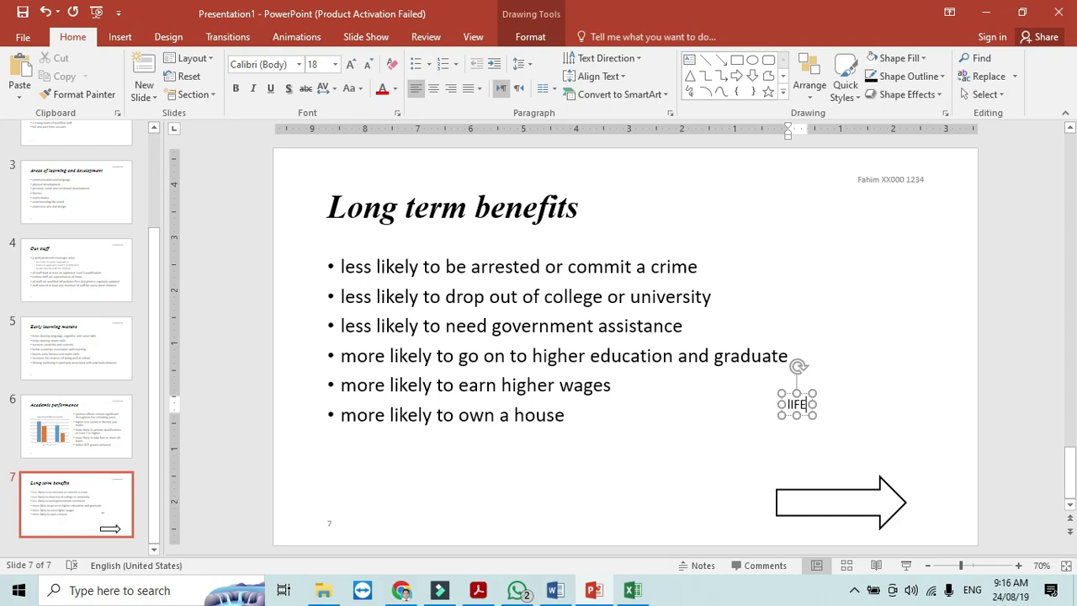
pyautogui.press('BackSpace')
pyautogui.press('BackSpace')
pyautogui.press('BackSpace')
pyautogui.press('BackSpace')
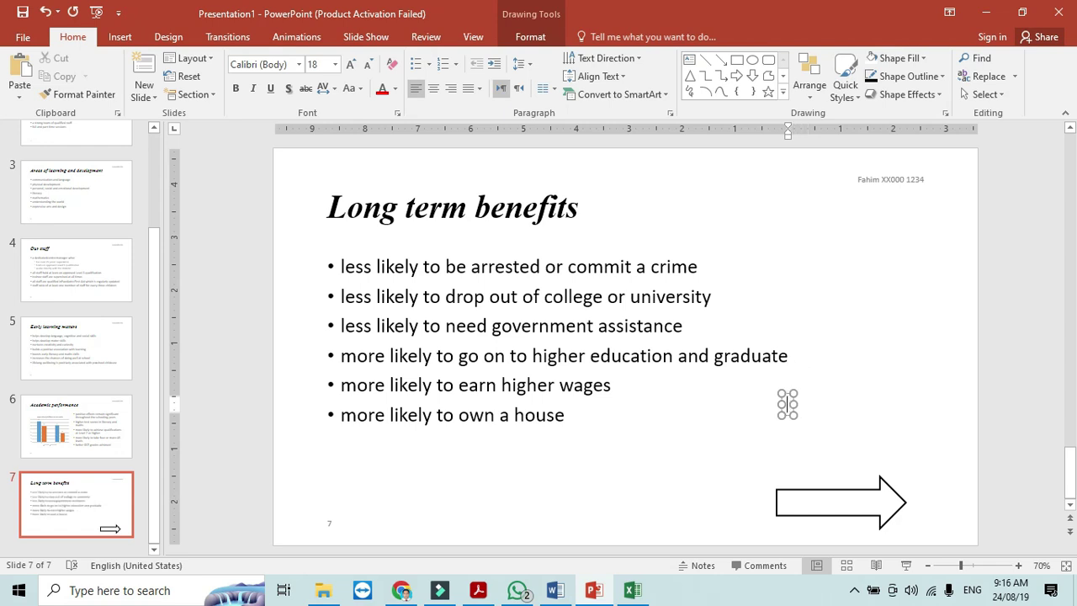
pyautogui.write('Life')
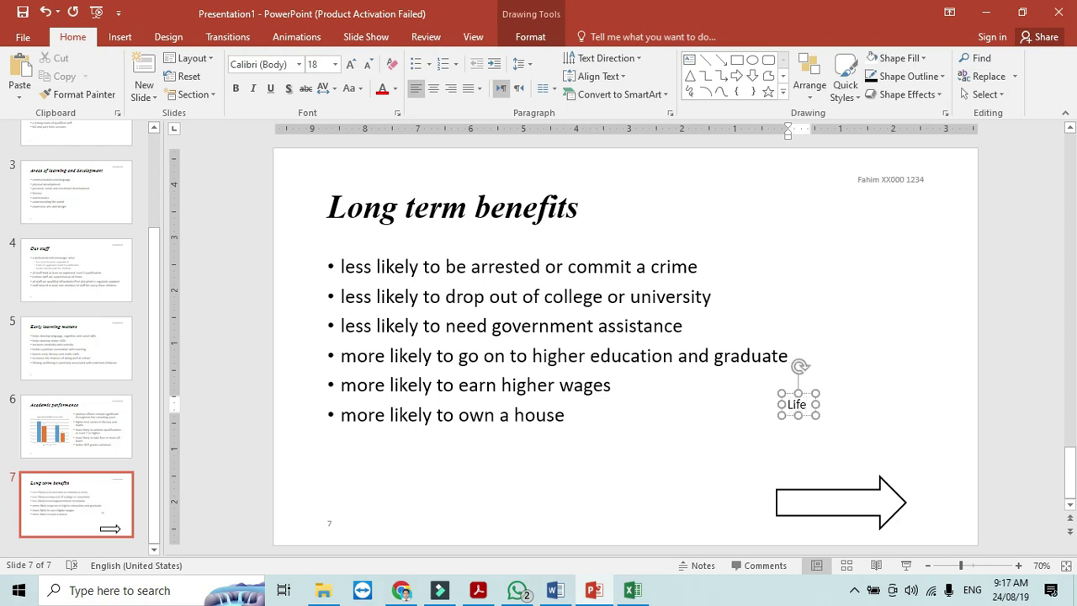
pyautogui.write(' Long')
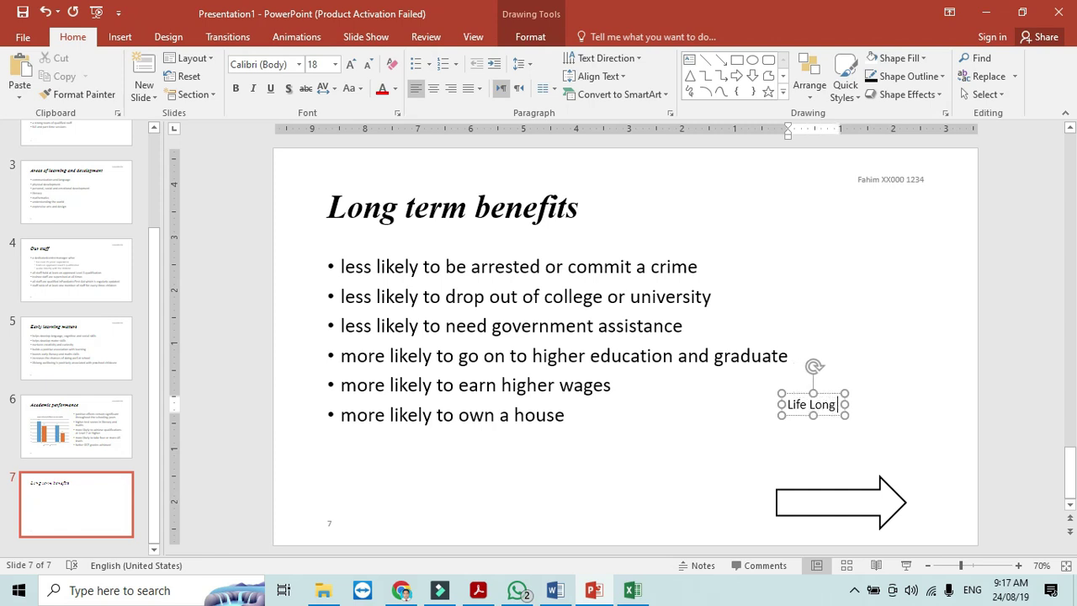
pyautogui.write(' gains')
# - Correct the text box wording to 'Lifelong Gains' on one line
pyautogui.hotkey('alt', 'Tab')
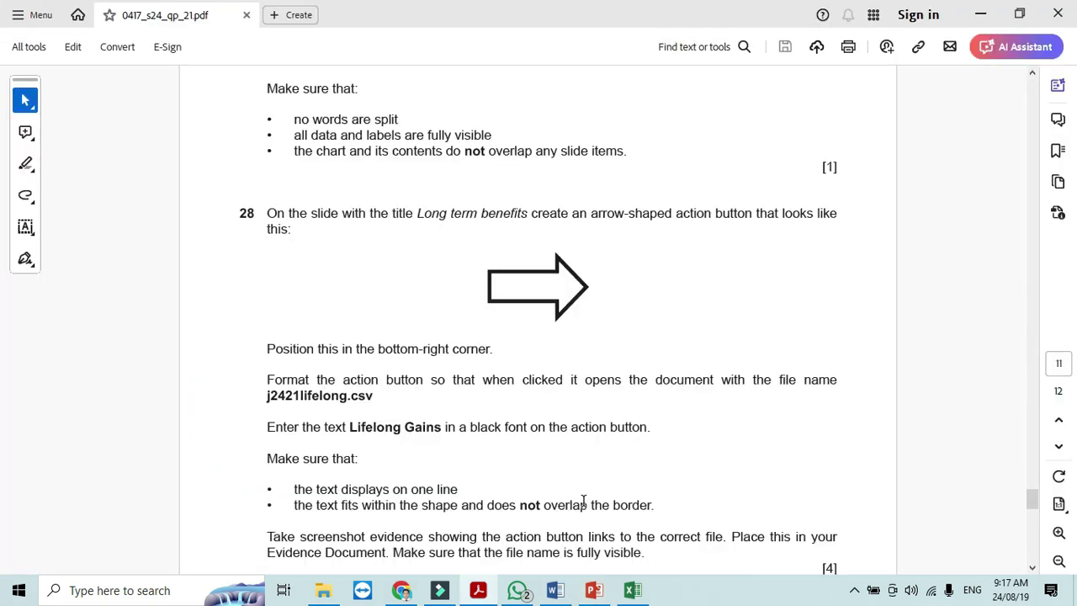
pyautogui.hotkey('alt', 'Tab')
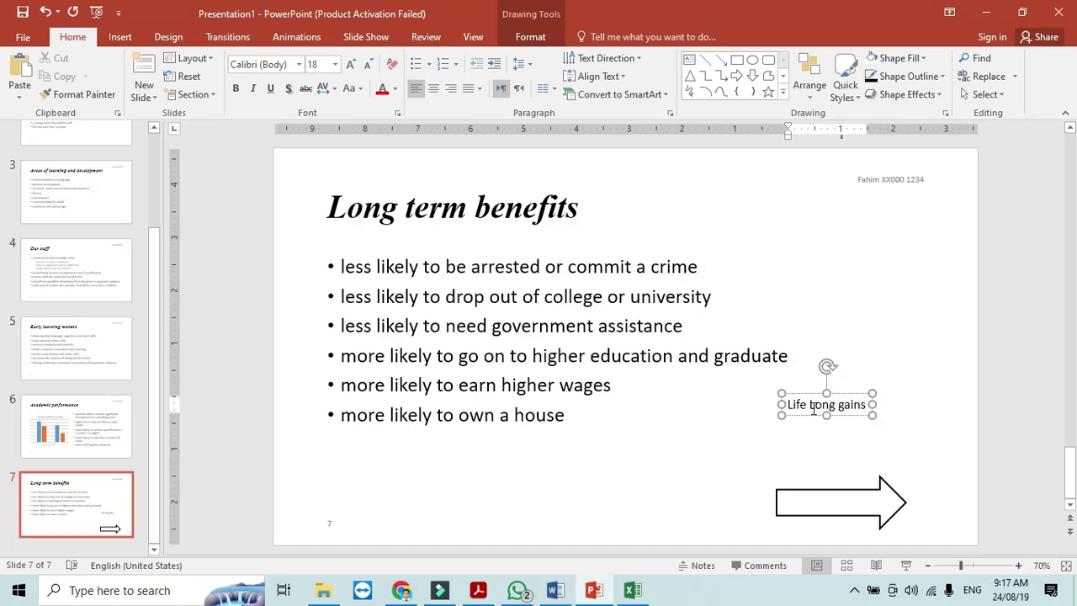
pyautogui.click(810, 405)
pyautogui.press('Delete')
pyautogui.write('l')
pyautogui.press('Left')
pyautogui.press('BackSpace')
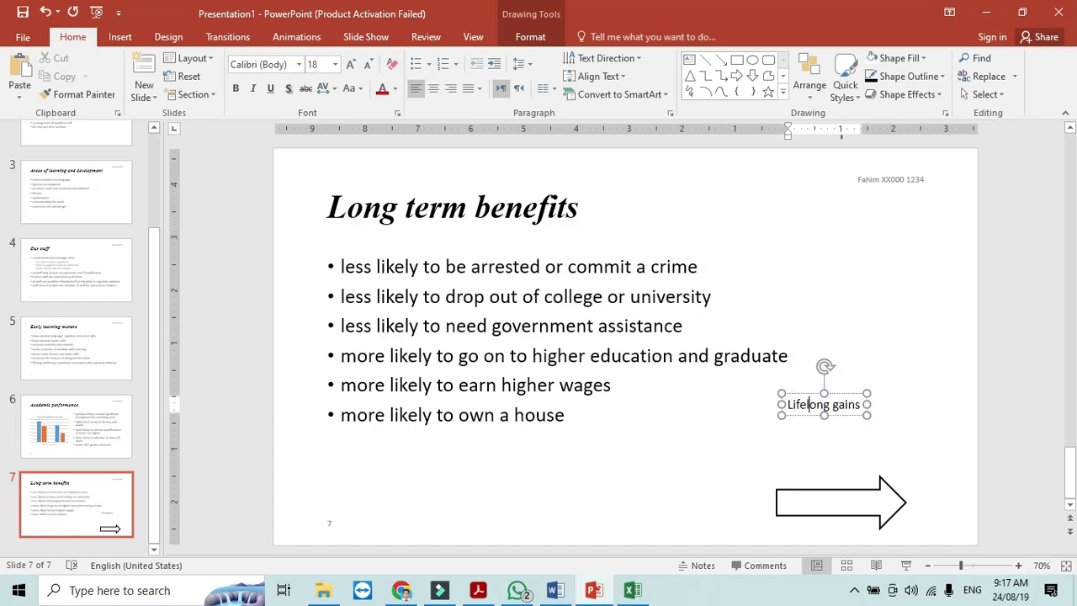
pyautogui.hotkey('alt', 'Tab')
pyautogui.hotkey('alt', 'Tab')
pyautogui.click(837, 410)
pyautogui.press('BackSpace')
pyautogui.write('G')
# - Move the Lifelong Gains text box down onto the arrow
pyautogui.click(725, 445)
pyautogui.click(802, 404)
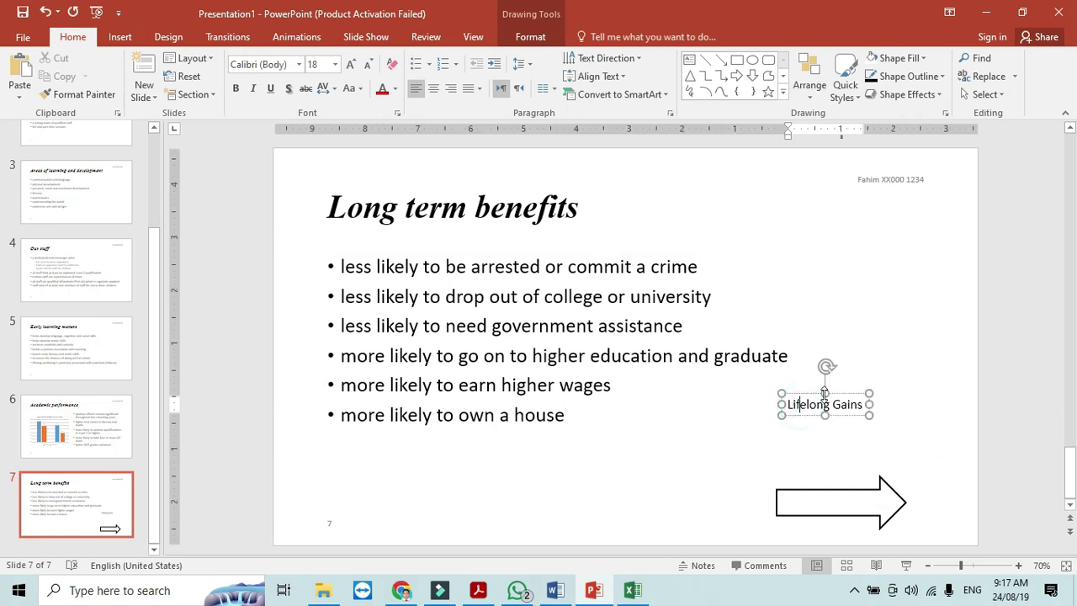
pyautogui.moveTo(838, 393); pyautogui.dragTo(835, 496)
# - Scroll the Acrobat question paper to read question 29, then return to PowerPoint
pyautogui.click(644, 502)
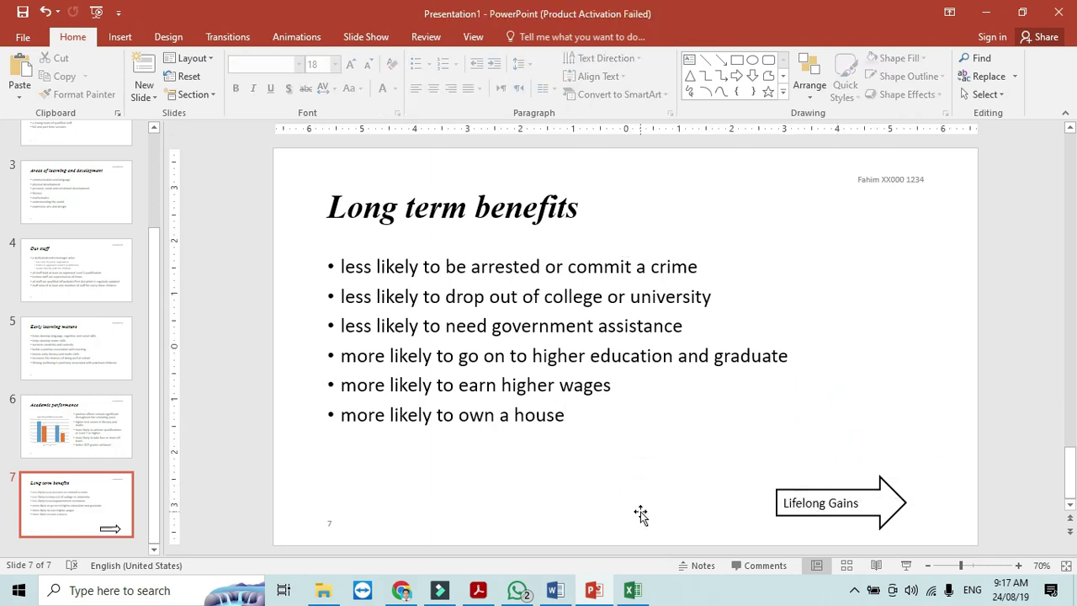
pyautogui.hotkey('alt', 'Tab')
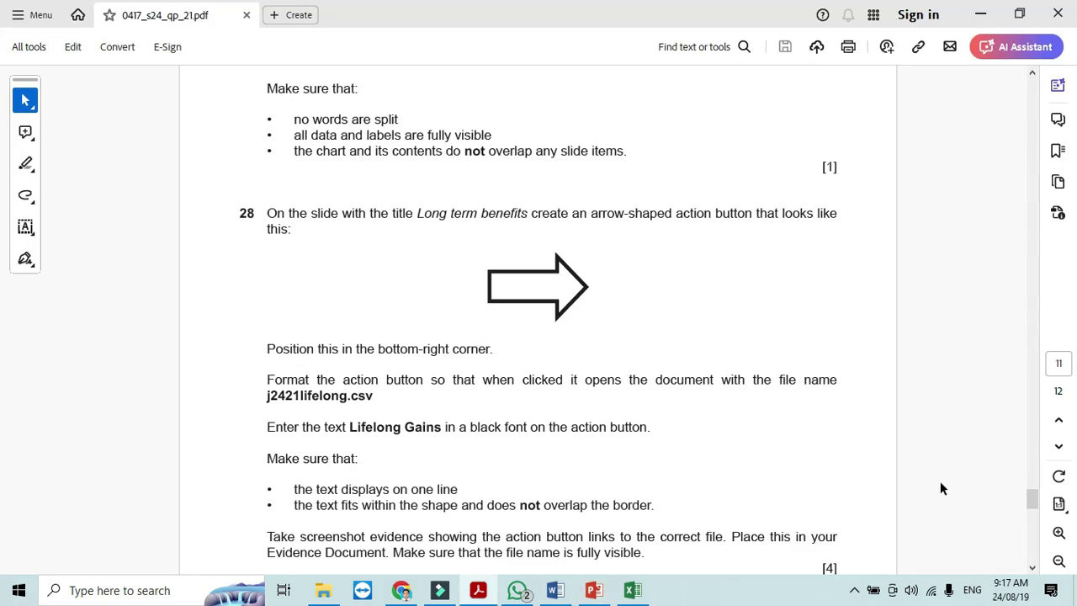
pyautogui.click(1032, 568)
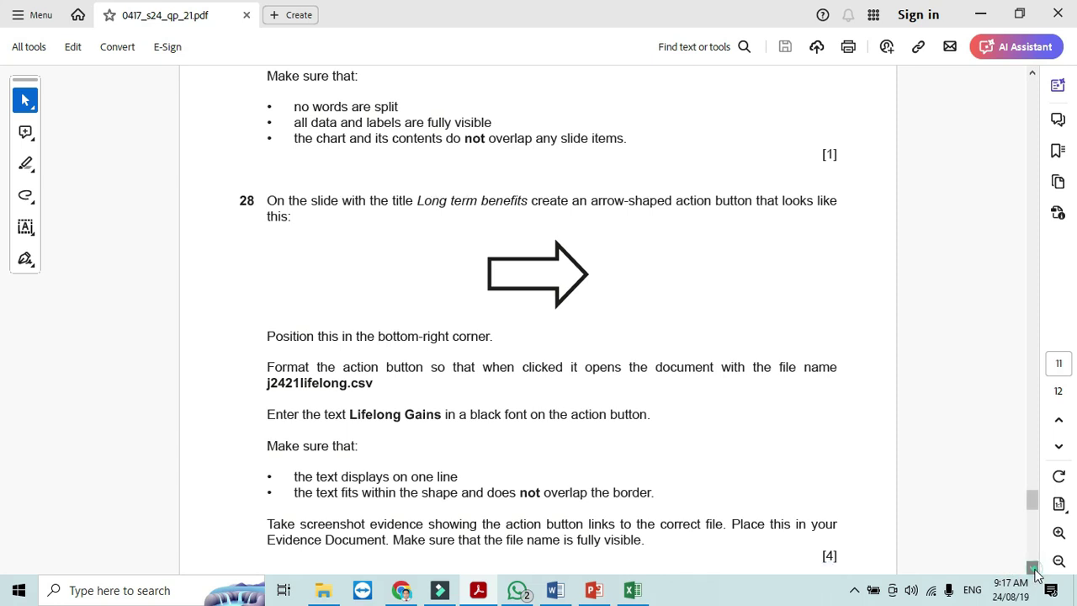
pyautogui.click(1032, 568)
pyautogui.moveTo(1033, 569); pyautogui.dragTo(1033, 570)
pyautogui.click(1033, 569)
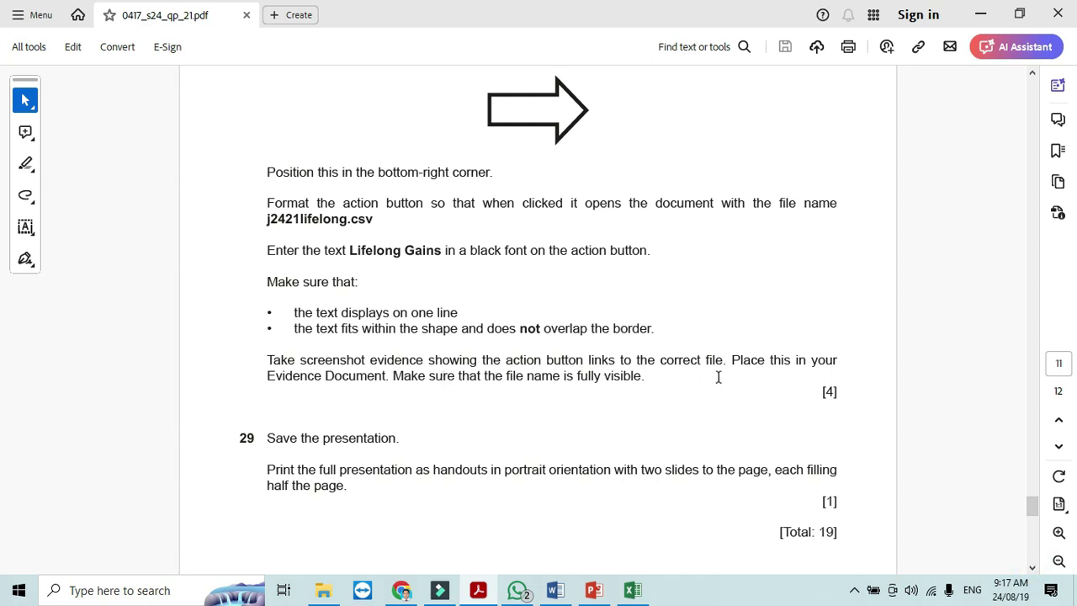
pyautogui.hotkey('alt', 'Tab')
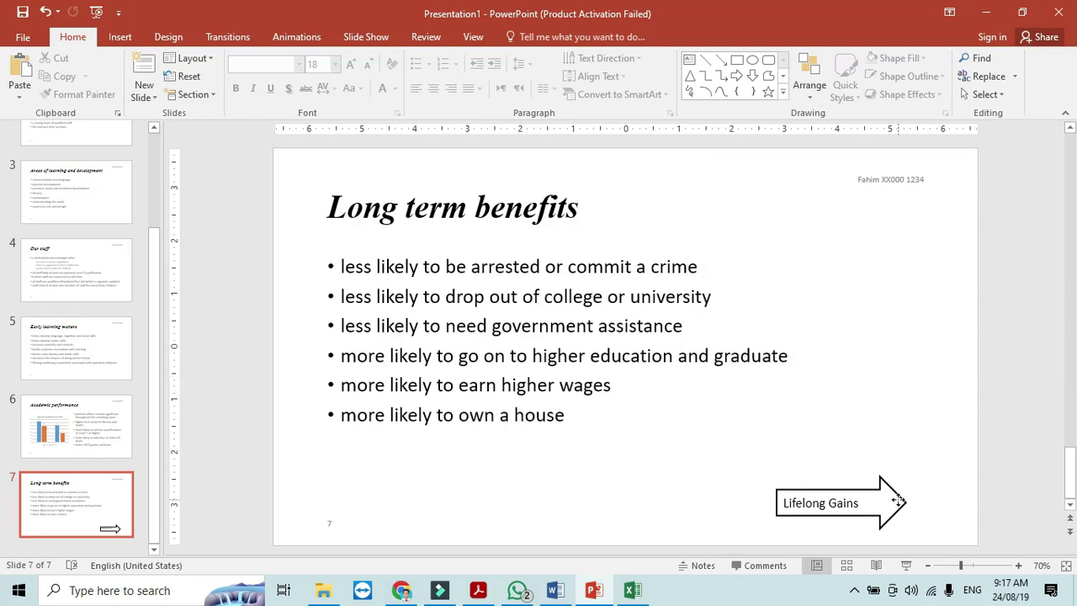
# - Snip the arrow's Edit Hyperlink dialog showing j2421lifelong.csv, then place the cursor under Step 28 in Word
pyautogui.click(897, 503)
pyautogui.rightClick(897, 502)
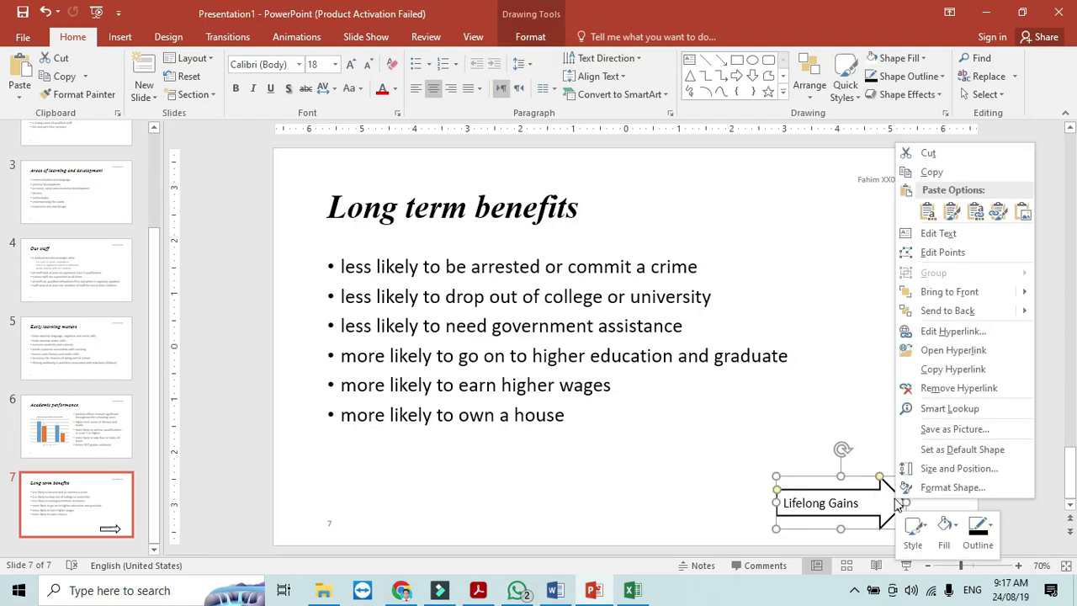
pyautogui.click(953, 331)
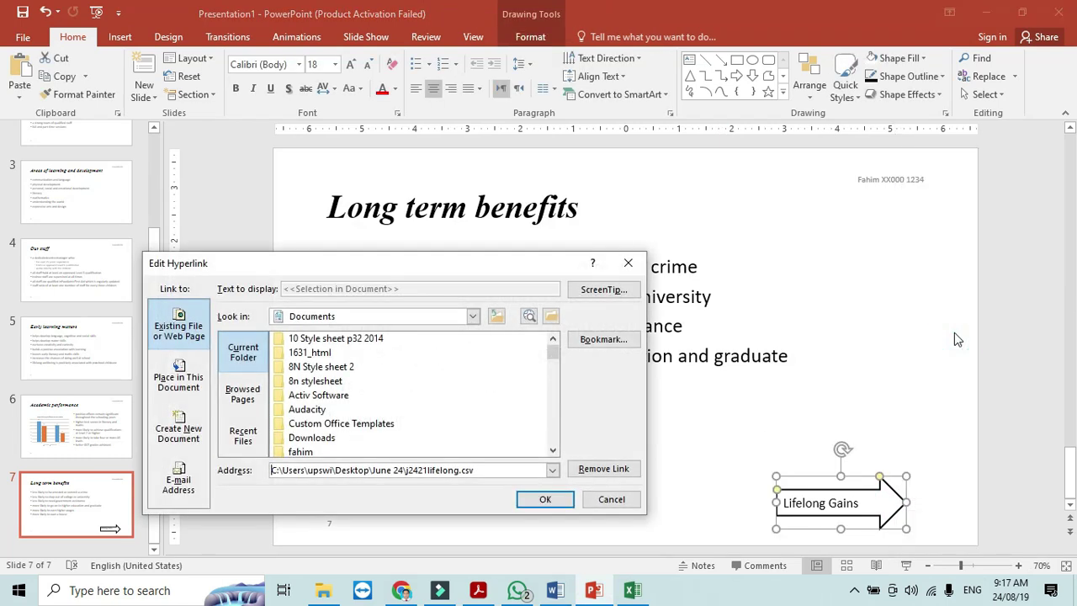
pyautogui.moveTo(537, 271); pyautogui.dragTo(641, 225)
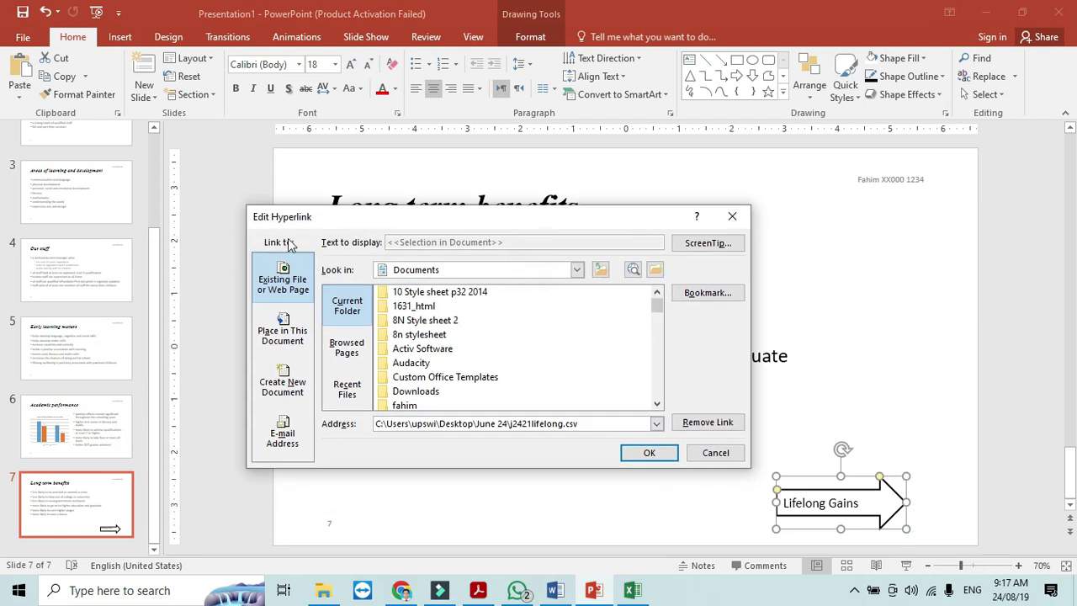
pyautogui.press('super+shift+s')
pyautogui.moveTo(248, 204)
pyautogui.mouseDown()
pyautogui.moveTo(728, 318)
pyautogui.moveTo(757, 437)
pyautogui.moveTo(753, 469)
pyautogui.mouseUp()
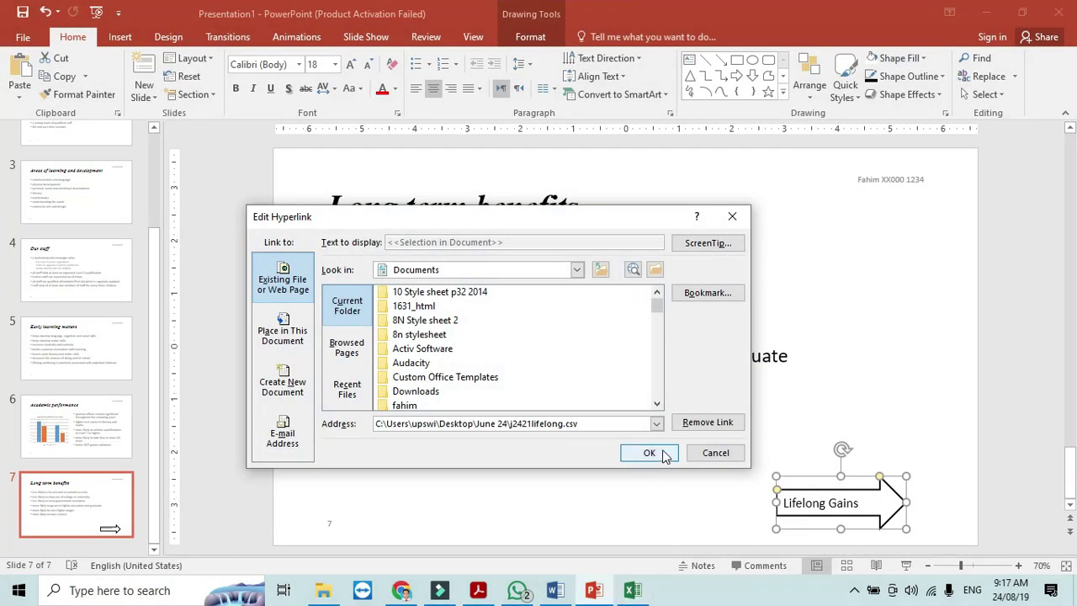
pyautogui.click(661, 451)
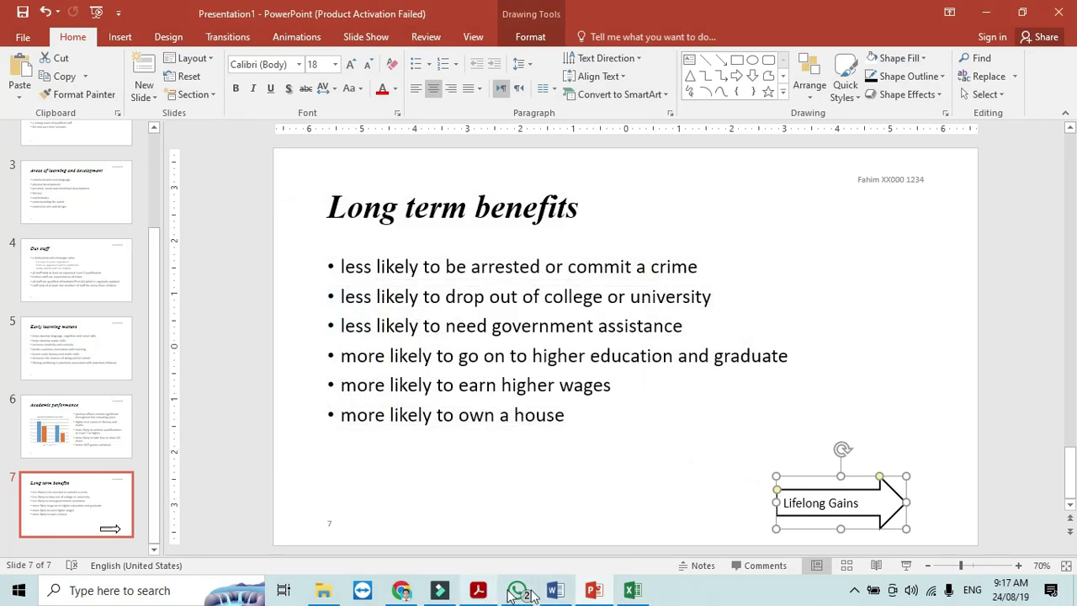
pyautogui.click(557, 590)
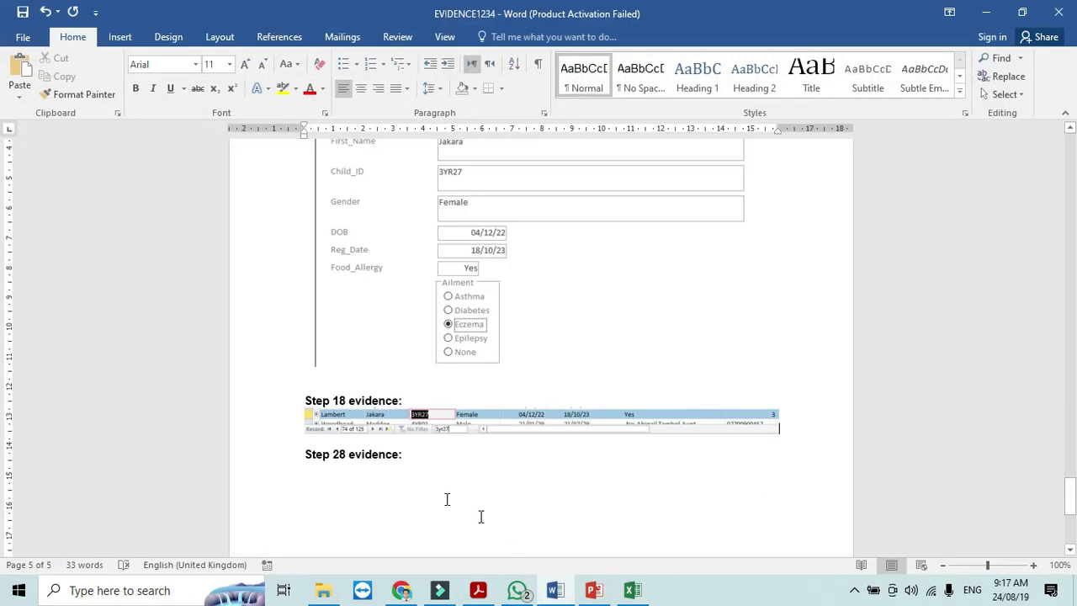
pyautogui.click(390, 477)
# - Paste the hyperlink screenshot under Step 28 evidence, save EVIDENCE1234, and go back to PowerPoint
pyautogui.hotkey('ctrl', 'k')
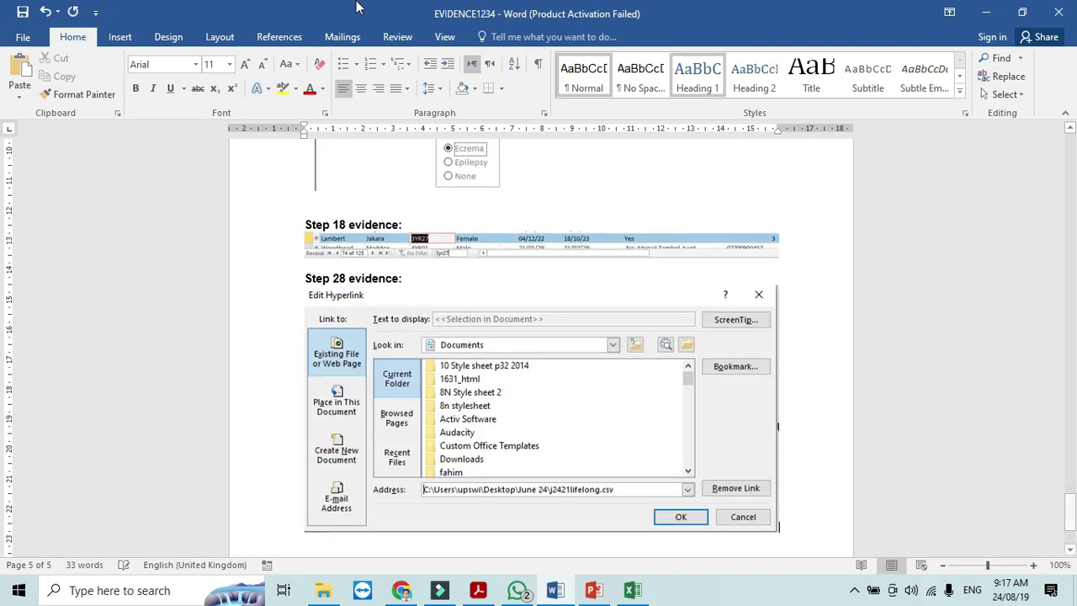
pyautogui.click(23, 13)
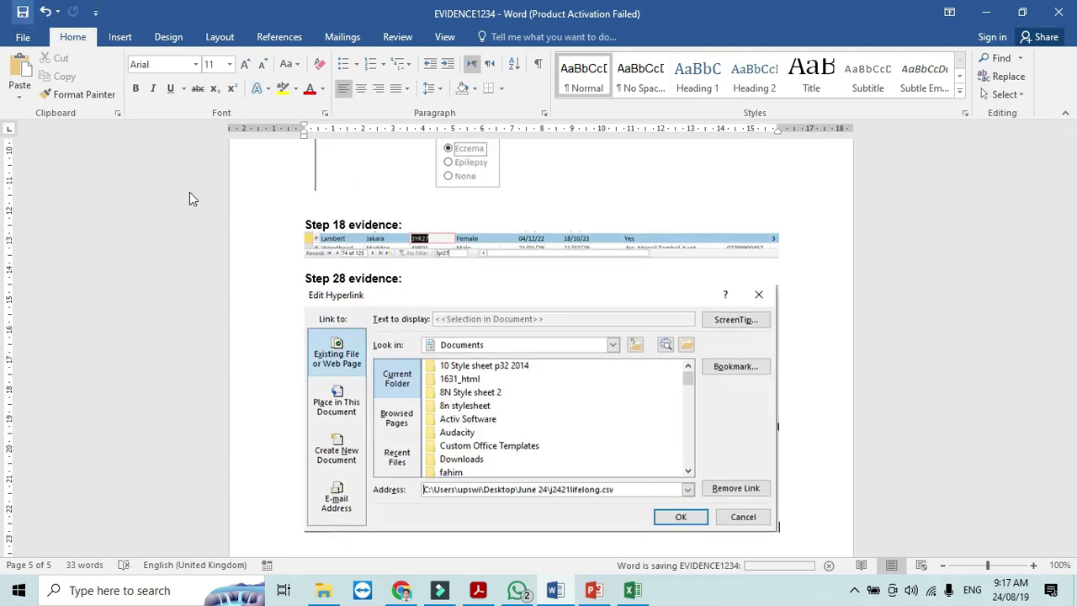
pyautogui.click(478, 591)
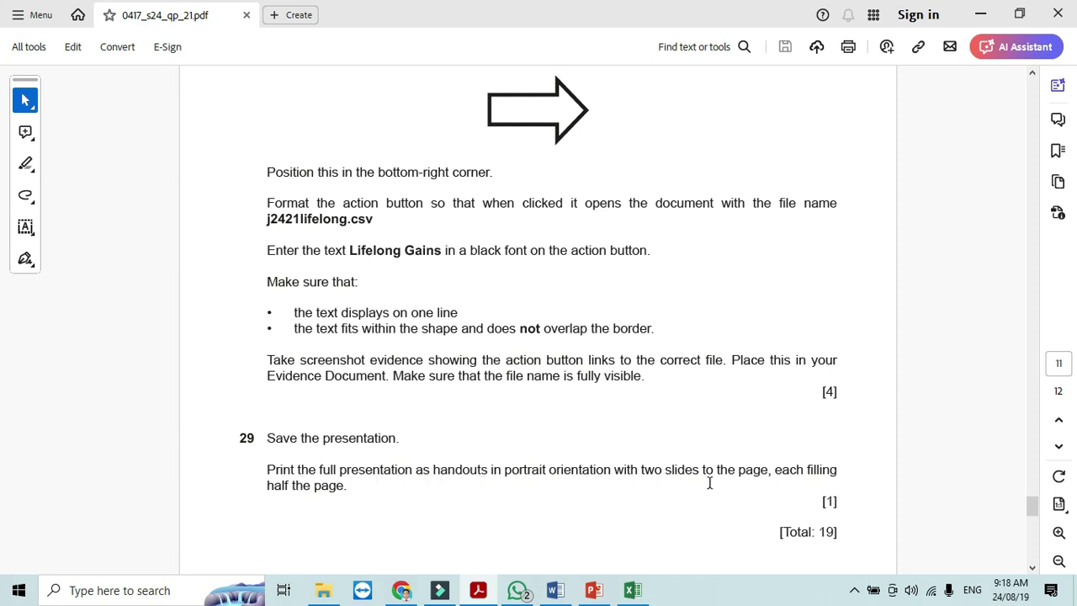
pyautogui.click(594, 590)
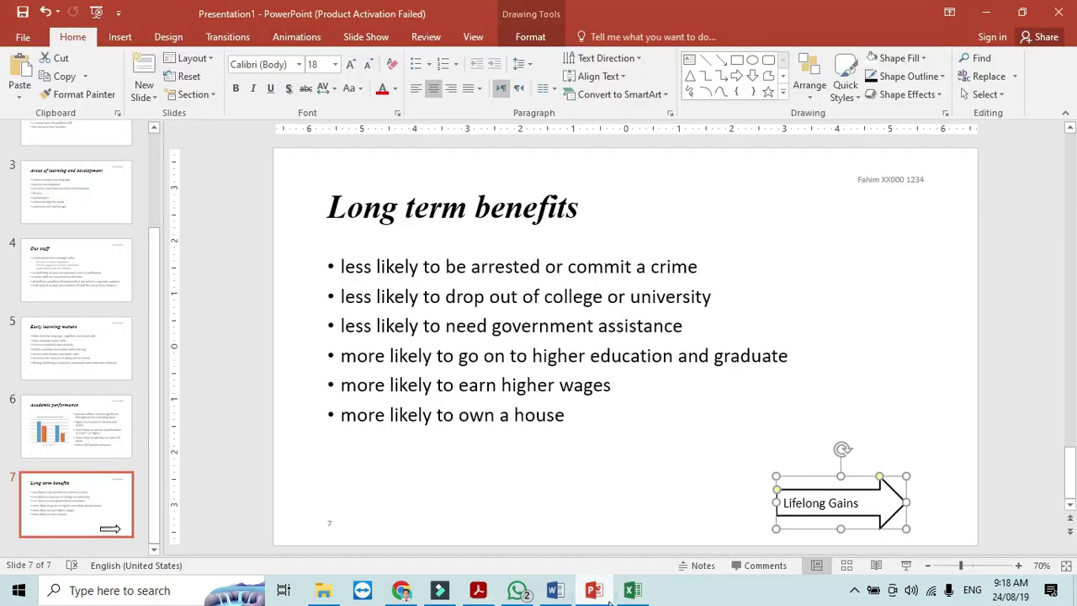
# - Print all slides one-sided as 2 Slides handouts in portrait, previewing the 4 pages
pyautogui.click(21, 37)
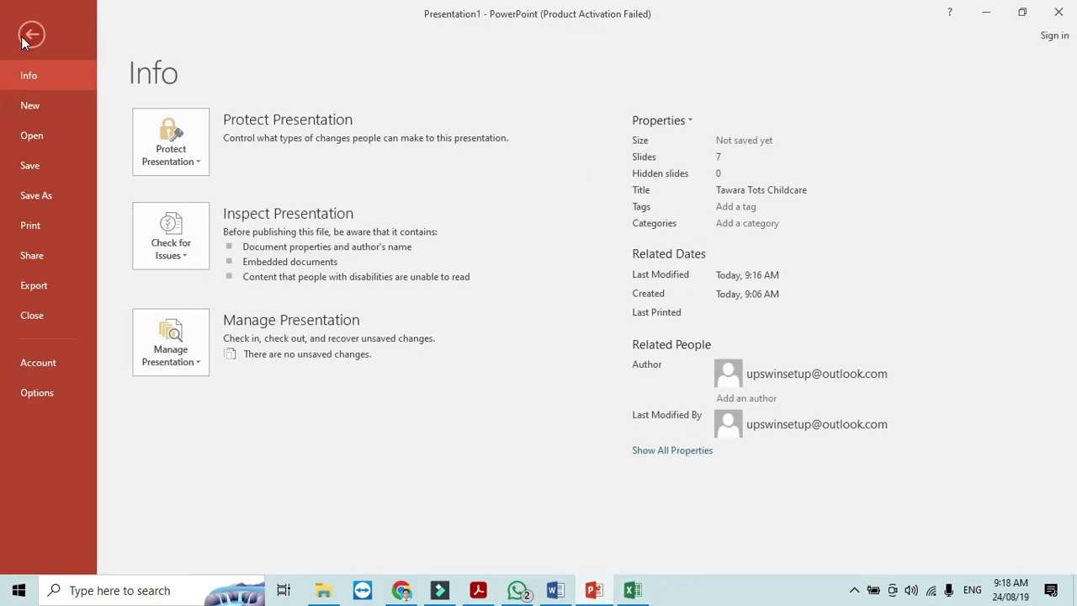
pyautogui.click(43, 225)
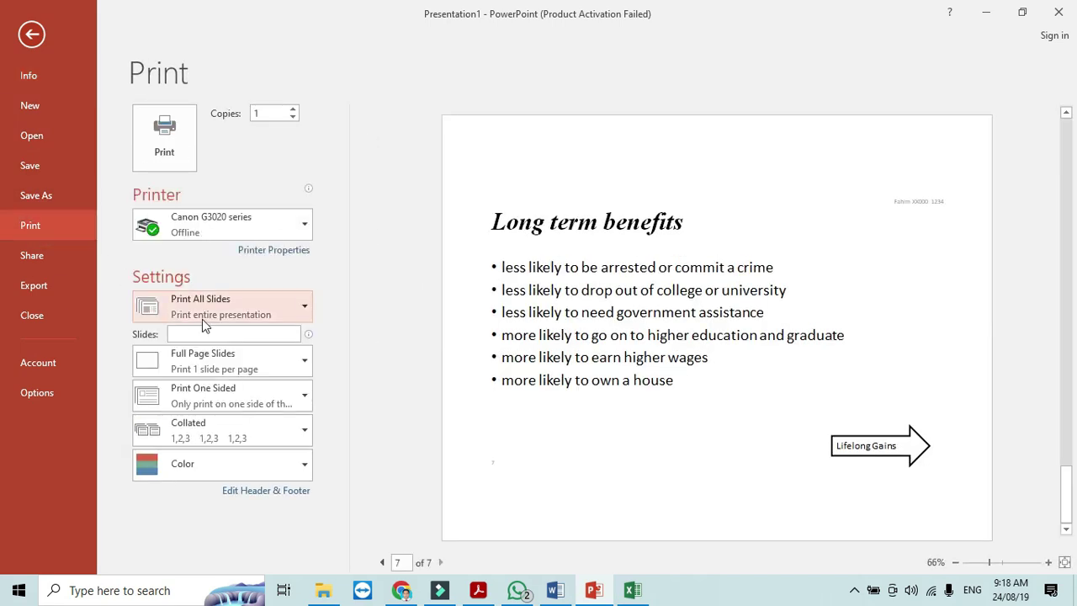
pyautogui.click(305, 313)
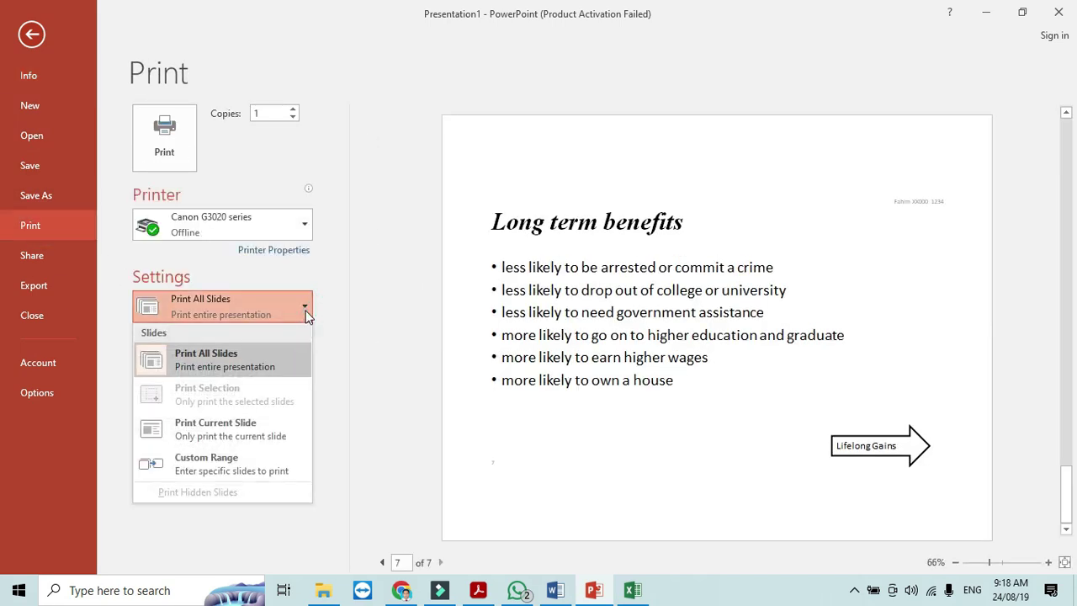
pyautogui.click(305, 308)
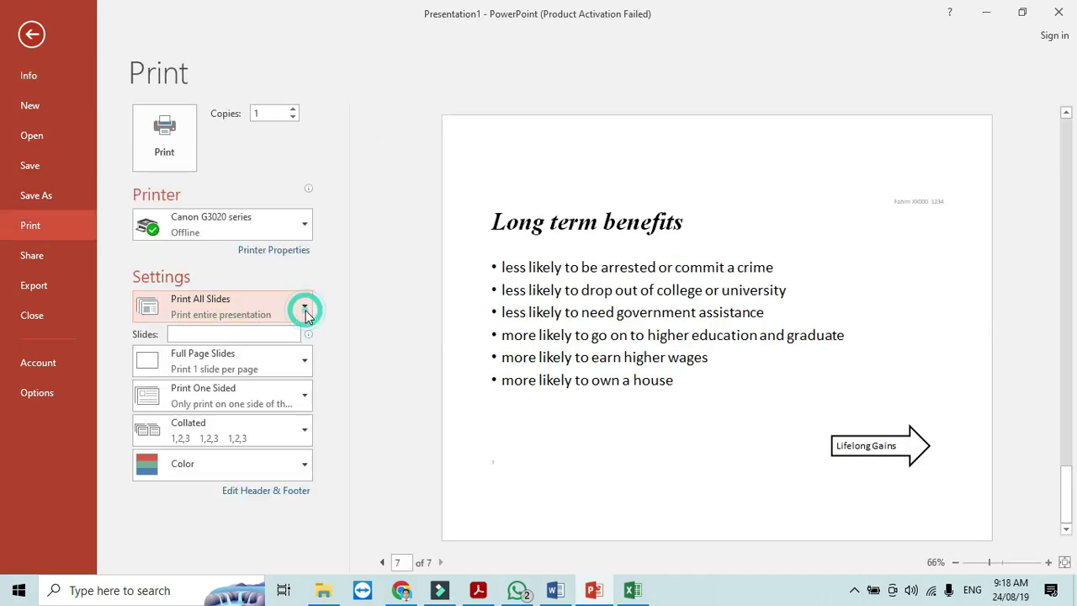
pyautogui.click(305, 397)
pyautogui.click(306, 390)
pyautogui.click(307, 379)
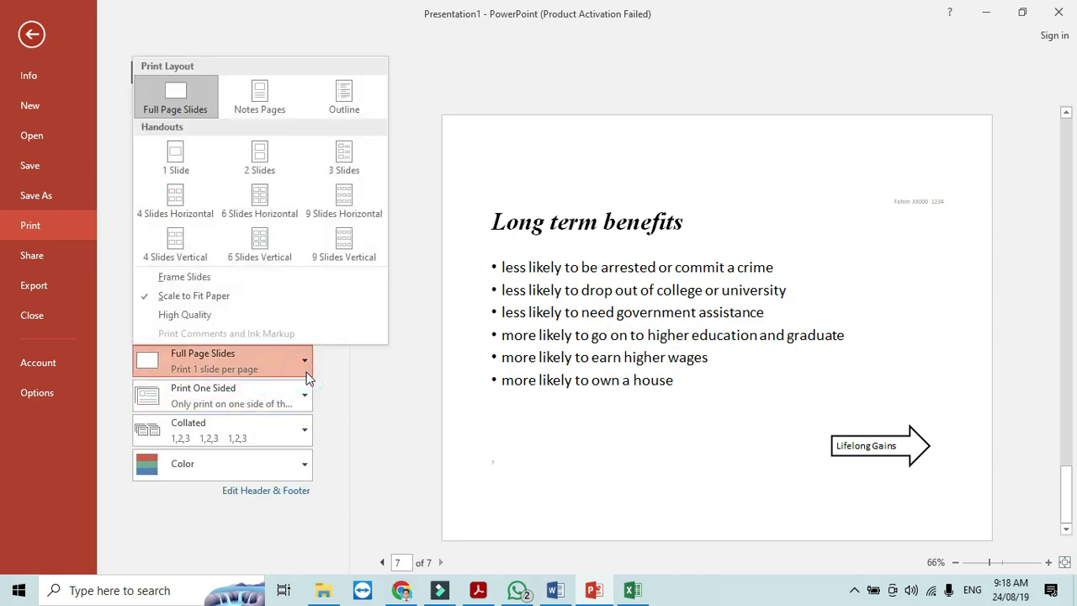
pyautogui.click(271, 150)
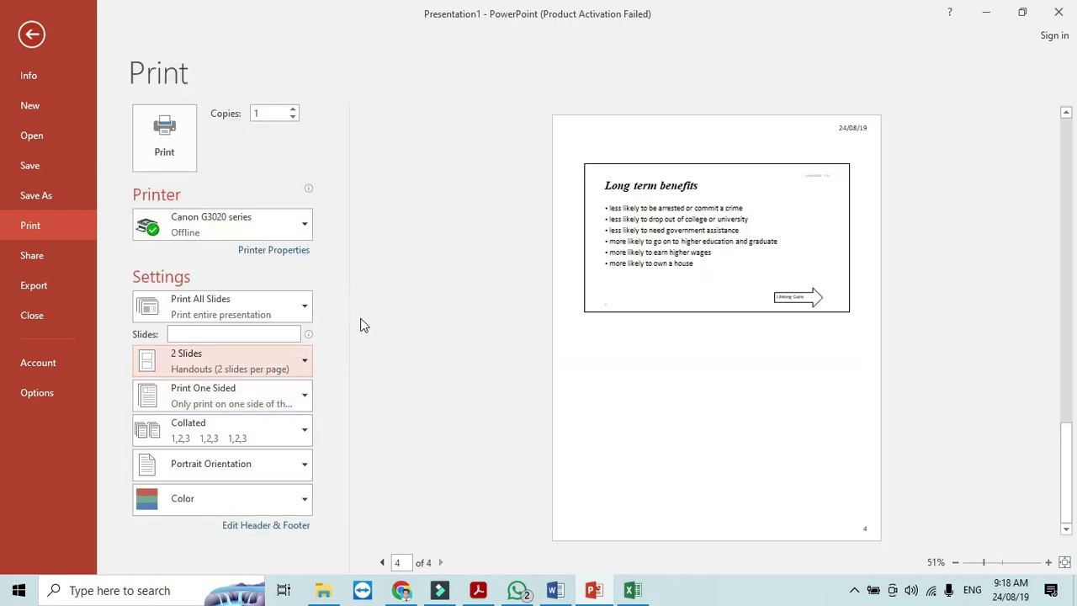
pyautogui.click(383, 563)
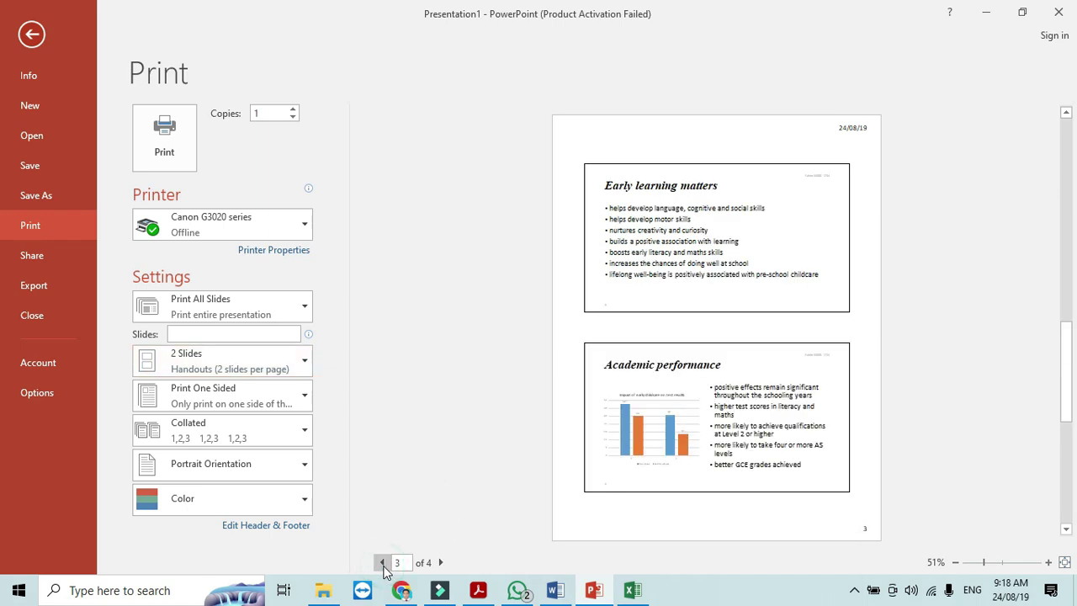
pyautogui.click(383, 563)
pyautogui.click(383, 563)
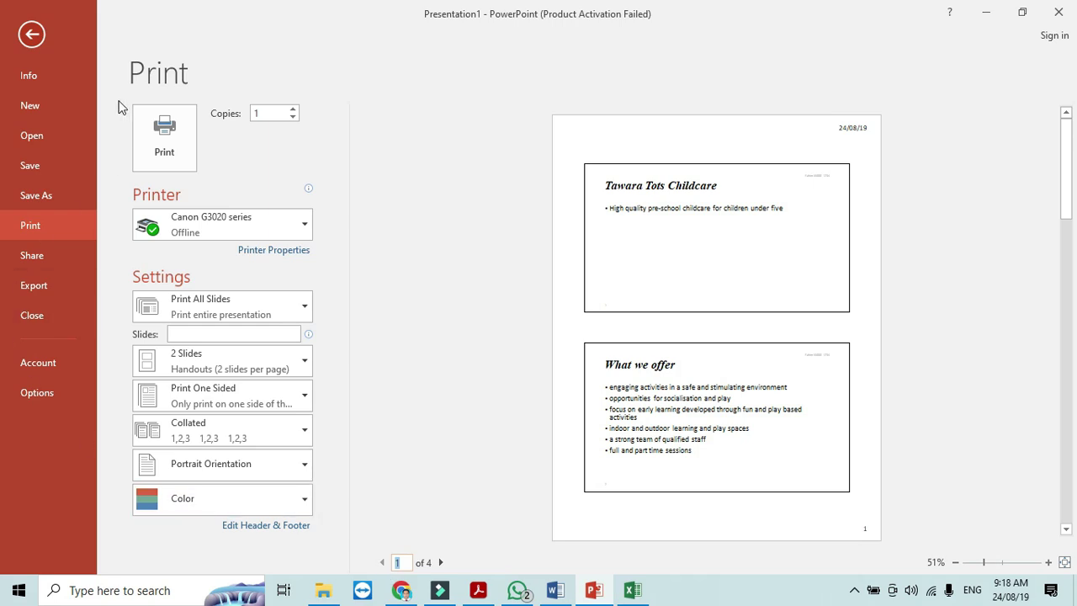
# - Save the presentation as Tawara Tots Childcare in Desktop > June 24
pyautogui.click(34, 194)
pyautogui.click(188, 244)
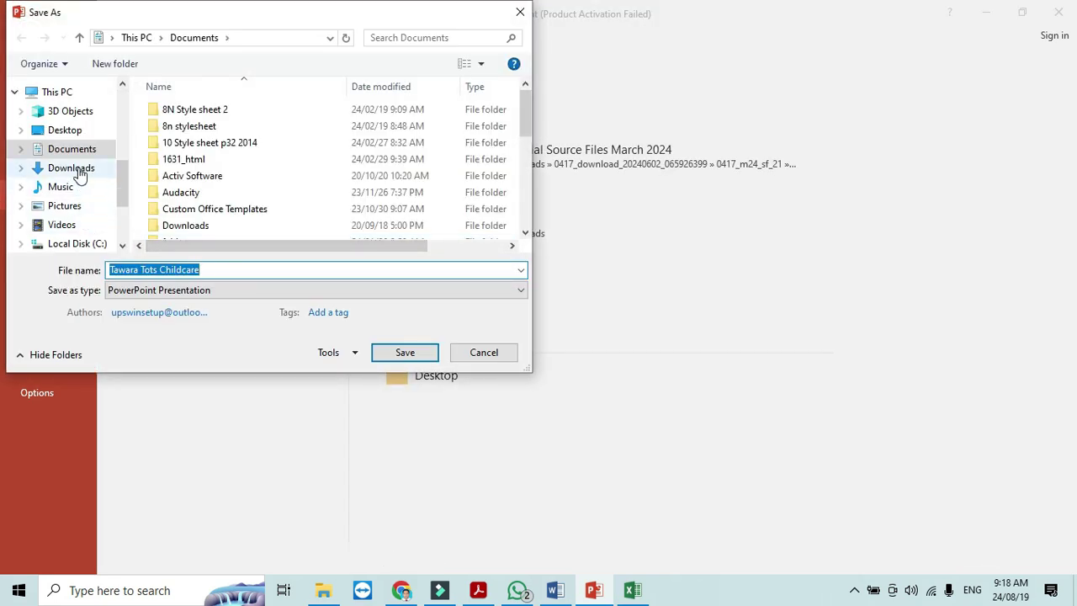
pyautogui.click(76, 132)
pyautogui.doubleClick(207, 140)
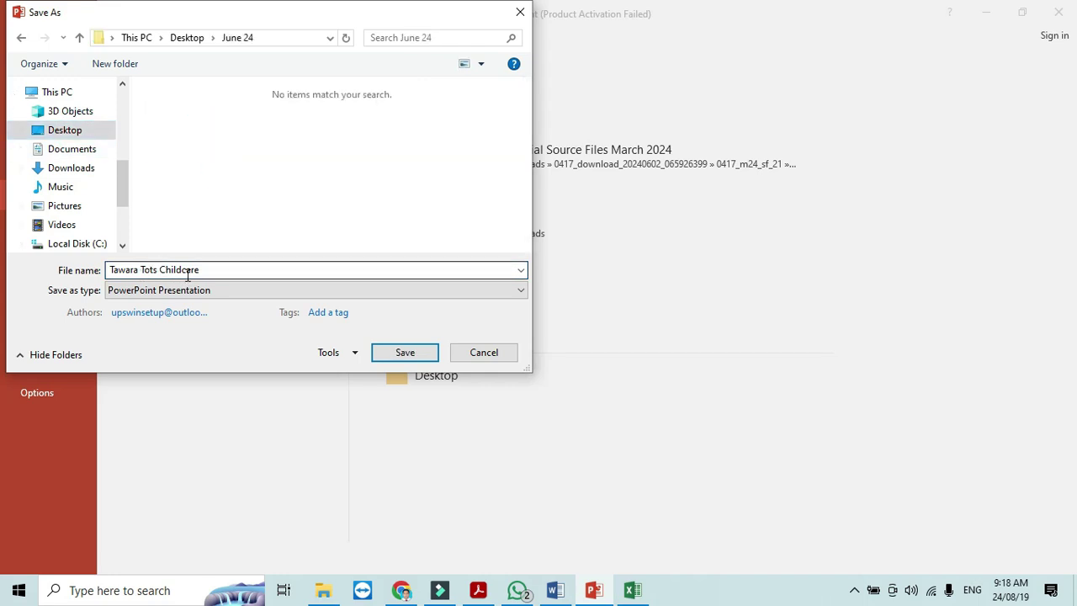
pyautogui.click(391, 354)
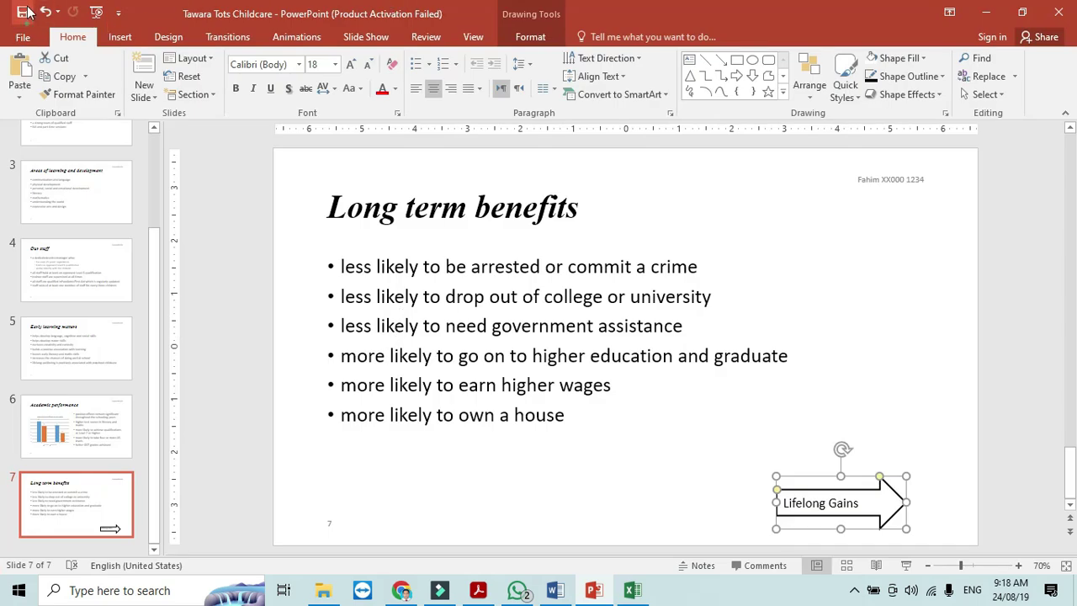
# - Close PowerPoint, read Task 5 on page 12 in Acrobat, then return to the EVIDENCE1234 document
pyautogui.click(1060, 10)
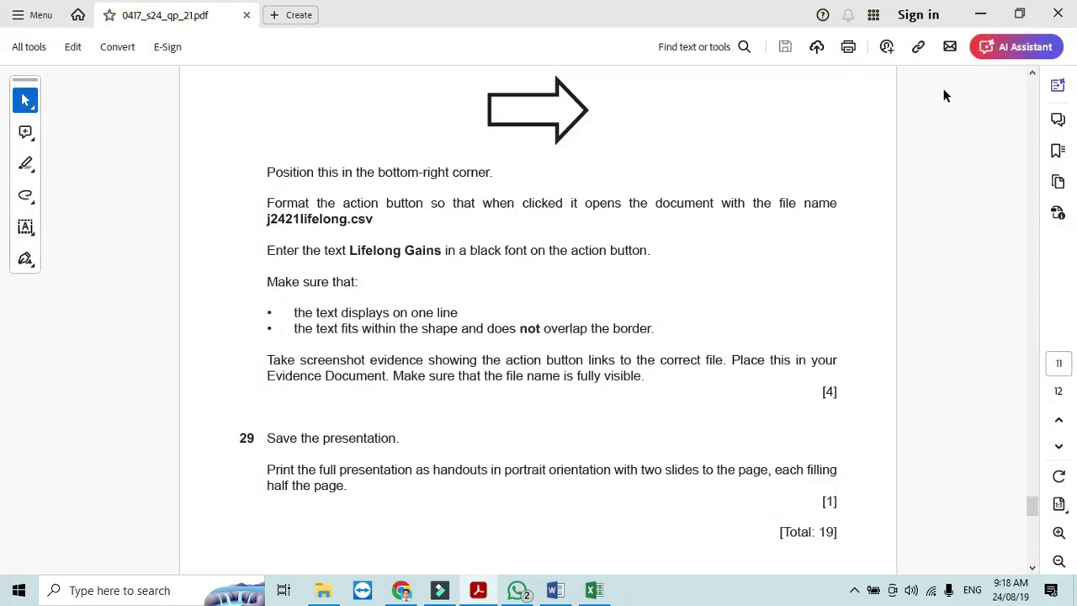
pyautogui.moveTo(1033, 504); pyautogui.dragTo(1038, 527)
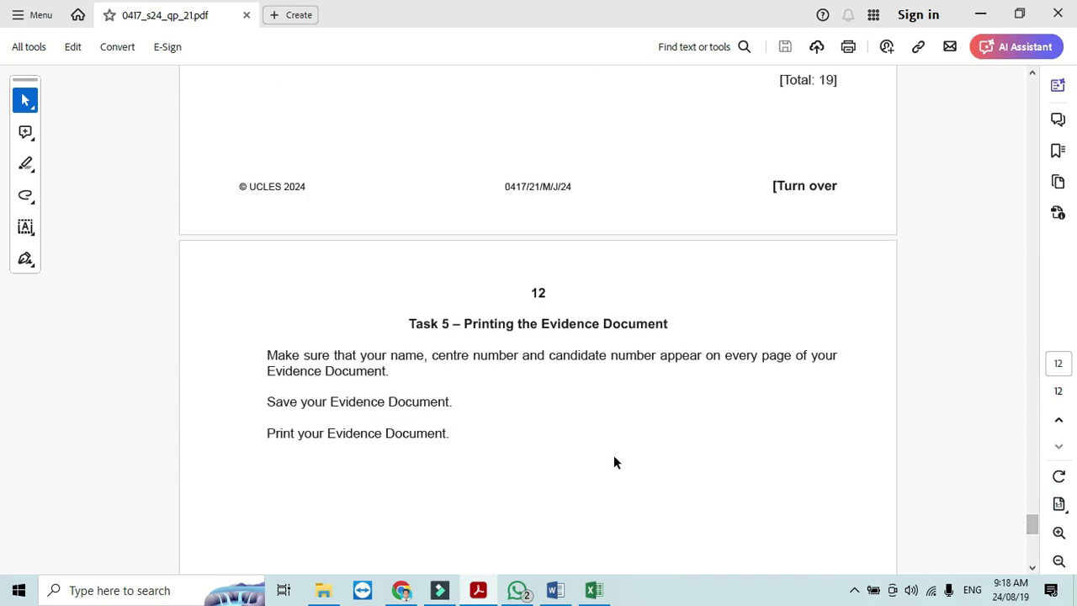
pyautogui.click(553, 592)
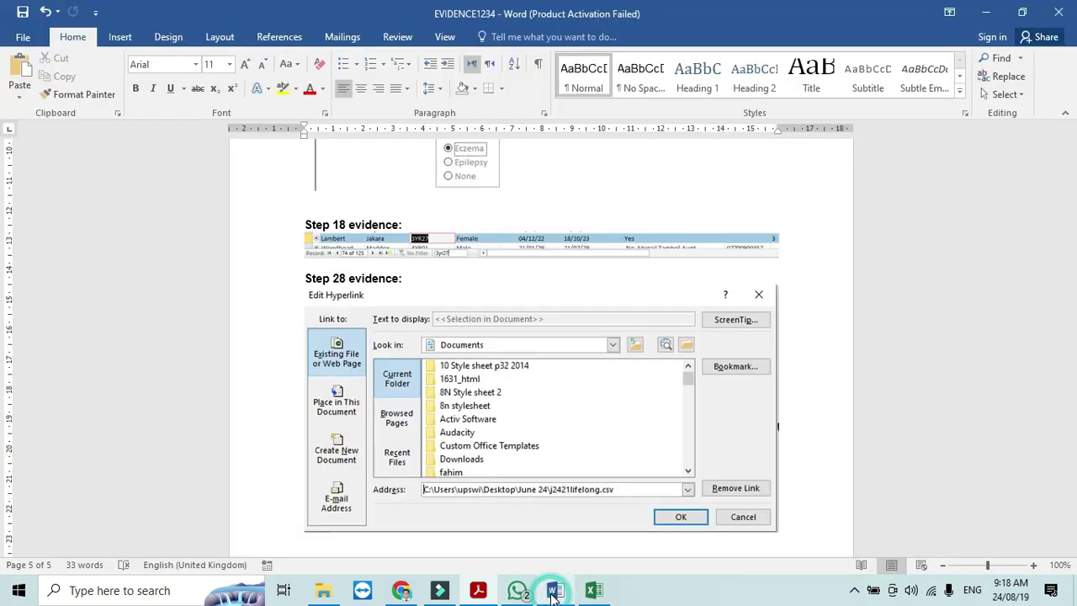